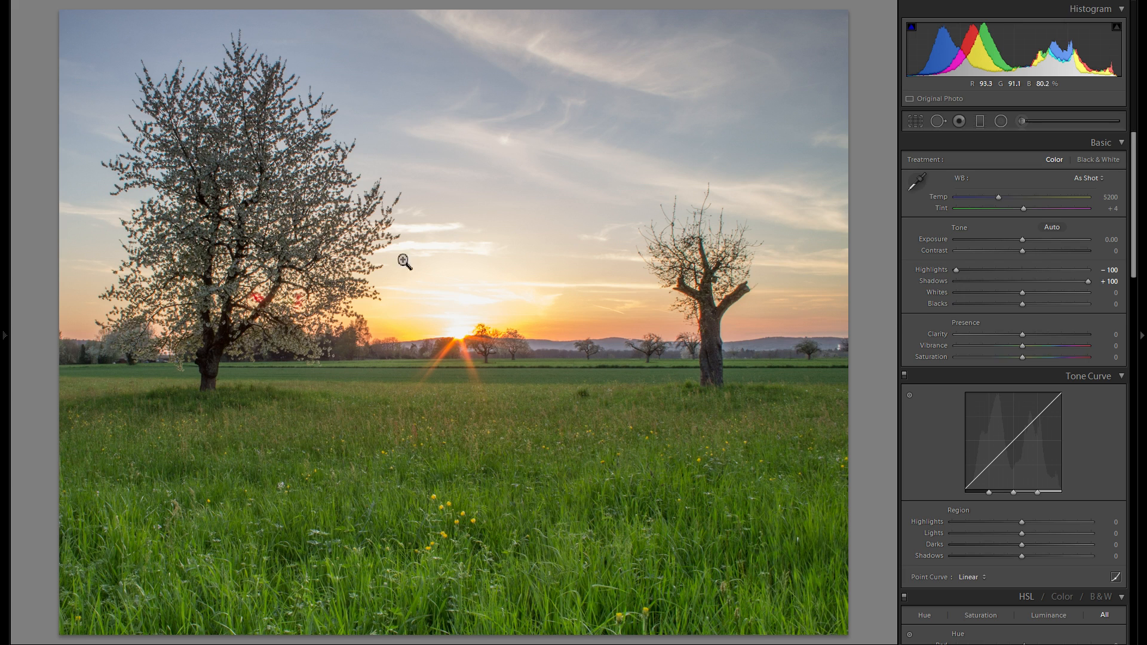
Step: Add a radial filter over the setting sun with Shadows reset, Highlights at -53 and Exposure at -0.63
{"action": "left_click", "coordinate": [1006, 123]}
{"action": "double_click", "coordinate": [940, 206]}
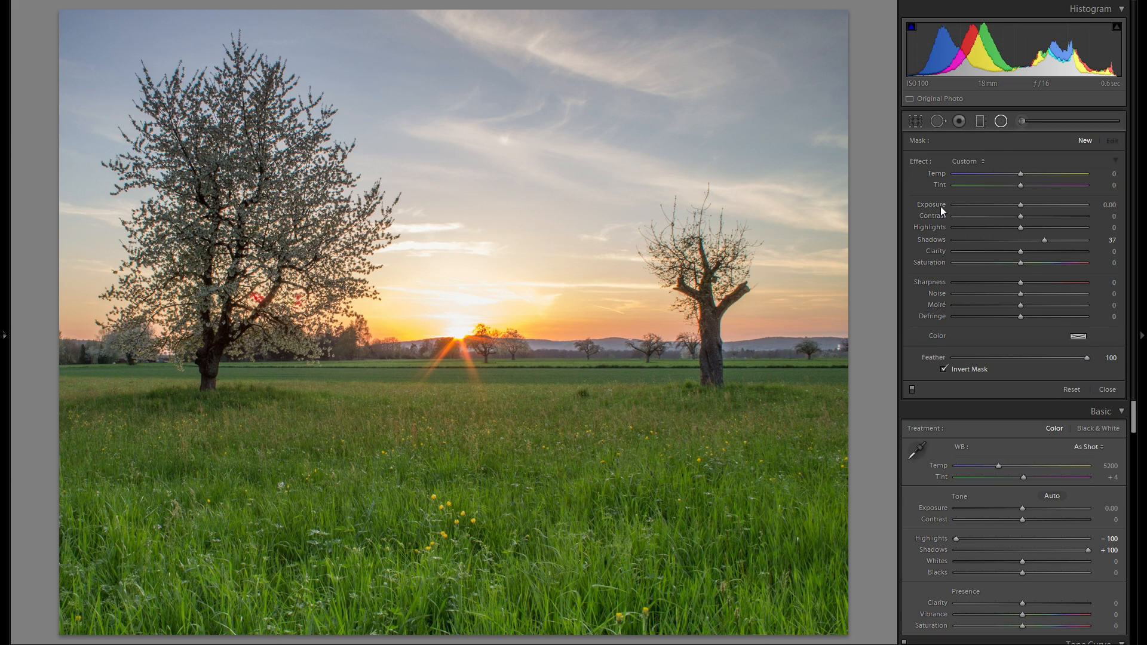
{"action": "double_click", "coordinate": [934, 239]}
{"action": "left_click_drag", "start_coordinate": [1030, 205], "coordinate": [985, 228]}
{"action": "left_click_drag", "start_coordinate": [592, 357], "coordinate": [602, 364]}
{"action": "mouse_move", "coordinate": [447, 263]}
{"action": "left_mouse_down"}
{"action": "mouse_move", "coordinate": [533, 310]}
{"action": "mouse_move", "coordinate": [507, 307]}
{"action": "left_mouse_up"}
{"action": "left_click_drag", "start_coordinate": [1013, 205], "coordinate": [1010, 204]}
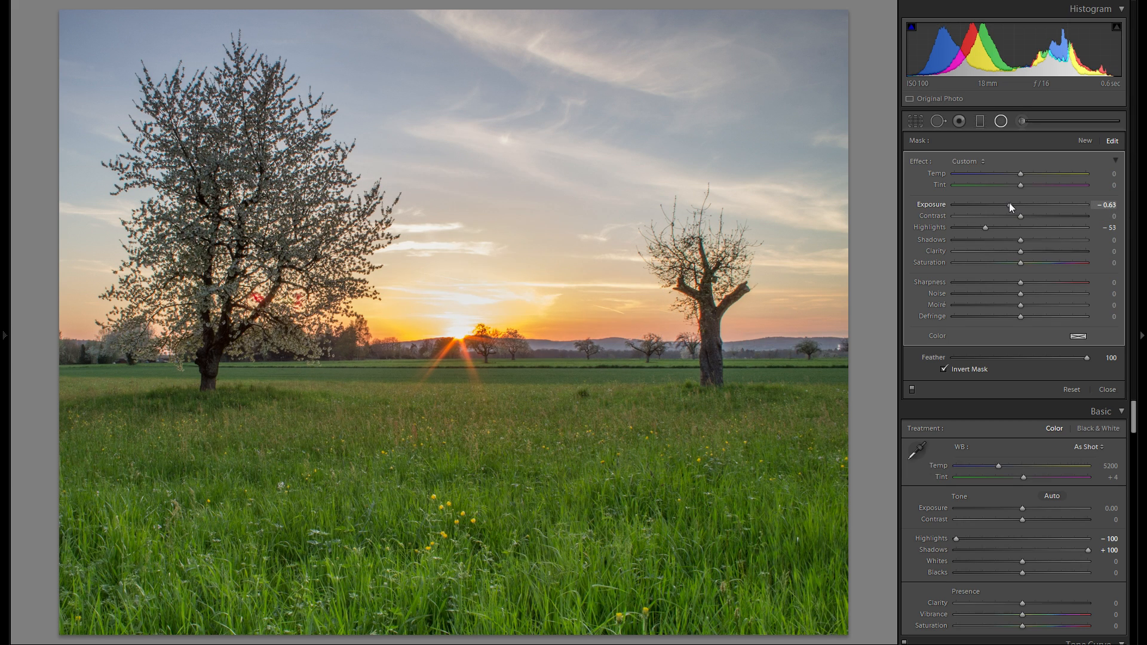
{"action": "key", "text": "shift+m"}
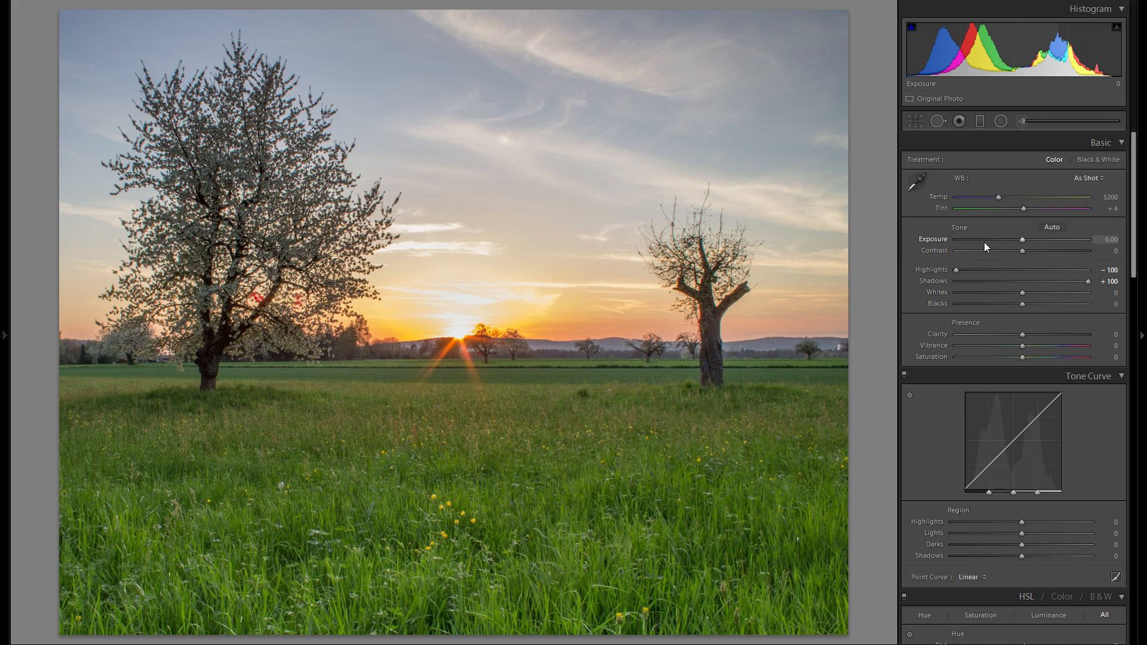
Step: Adjust the photo's basic tone to Blacks -35, Contrast +42, Clarity -24 and Whites +20
{"action": "left_click_drag", "start_coordinate": [1023, 304], "coordinate": [999, 303]}
{"action": "left_click_drag", "start_coordinate": [1023, 252], "coordinate": [1049, 251]}
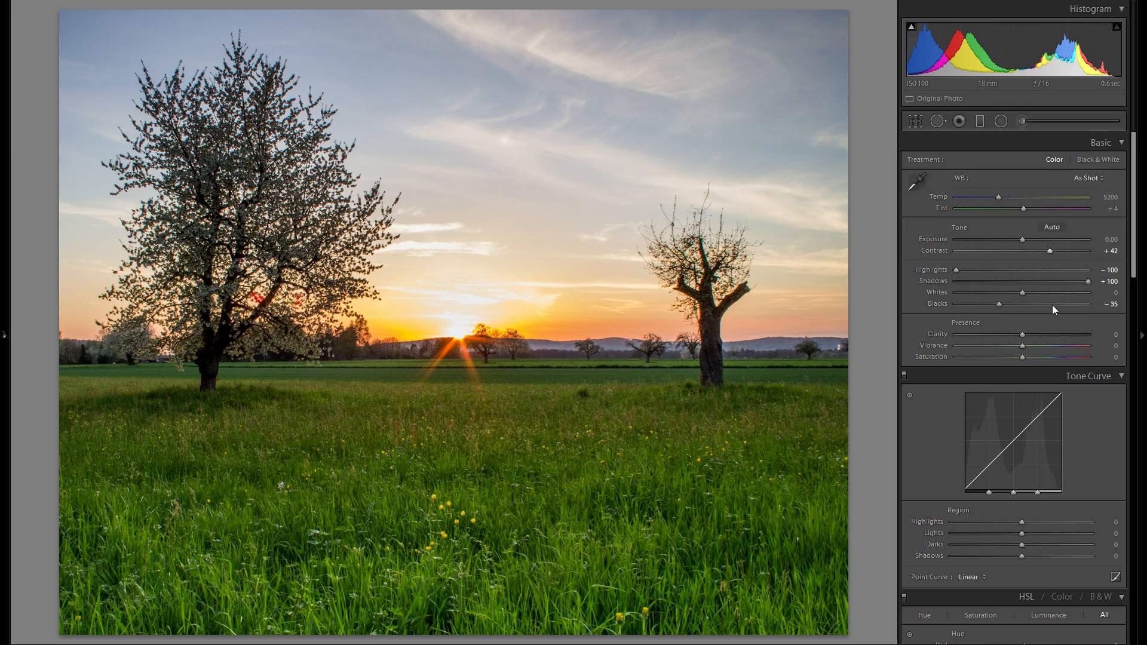
{"action": "left_click_drag", "start_coordinate": [1023, 336], "coordinate": [1037, 338]}
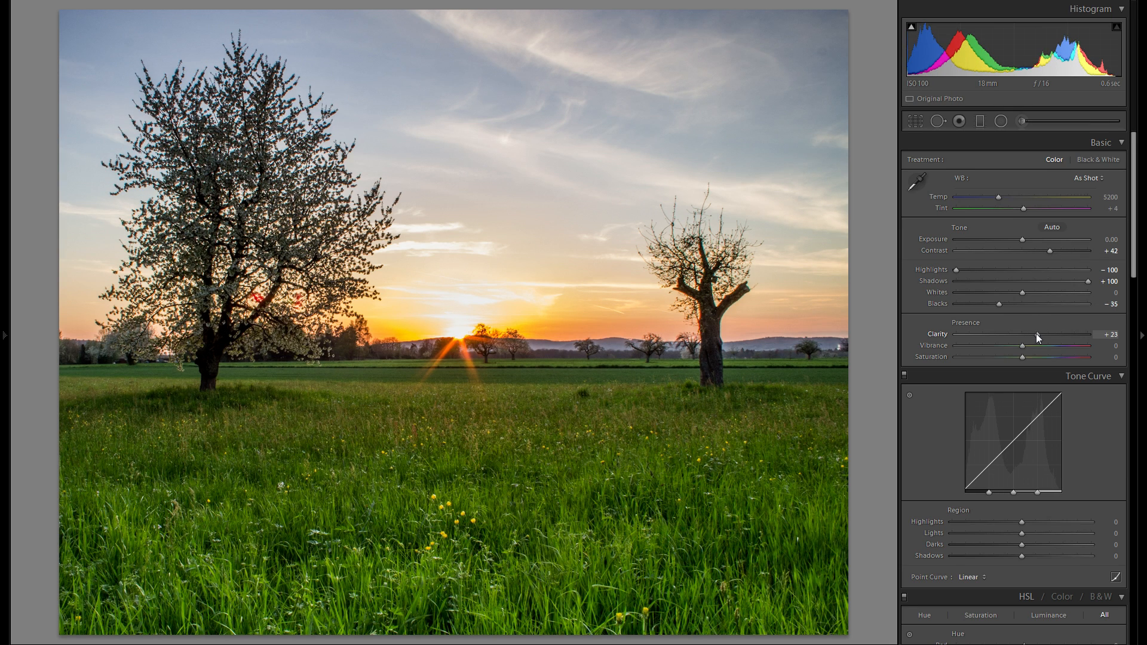
{"action": "left_click_drag", "start_coordinate": [1037, 334], "coordinate": [1010, 332]}
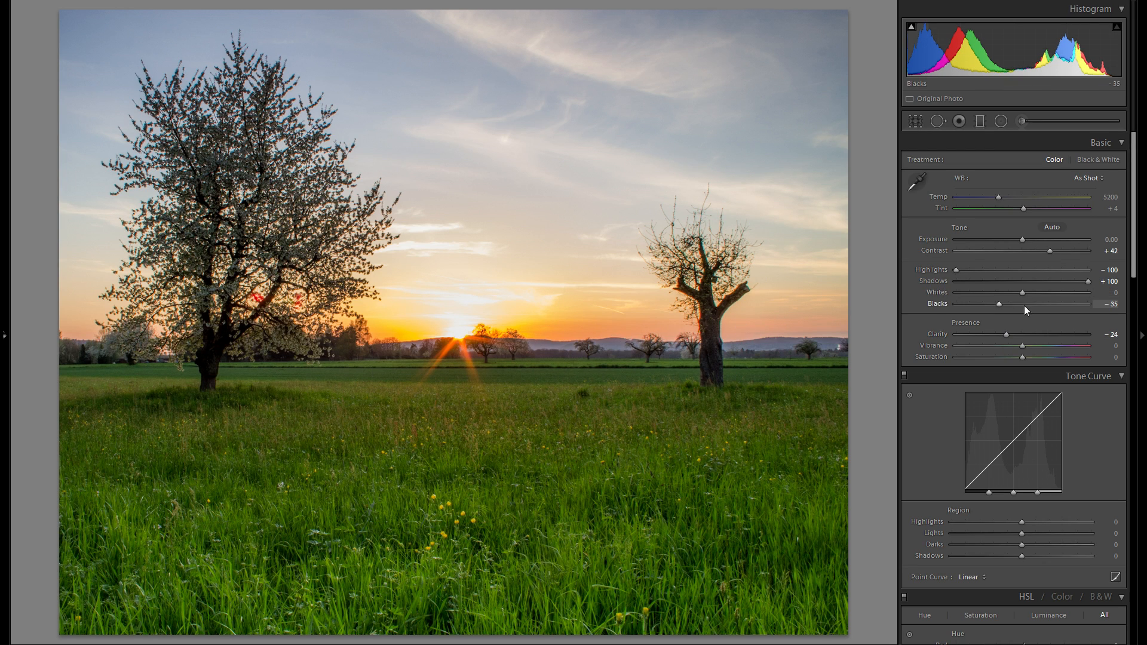
{"action": "mouse_move", "coordinate": [1023, 293]}
{"action": "left_mouse_down"}
{"action": "mouse_move", "coordinate": [1053, 295]}
{"action": "mouse_move", "coordinate": [1037, 295]}
{"action": "left_mouse_up"}
{"action": "left_click", "coordinate": [1044, 293], "text": "alt"}
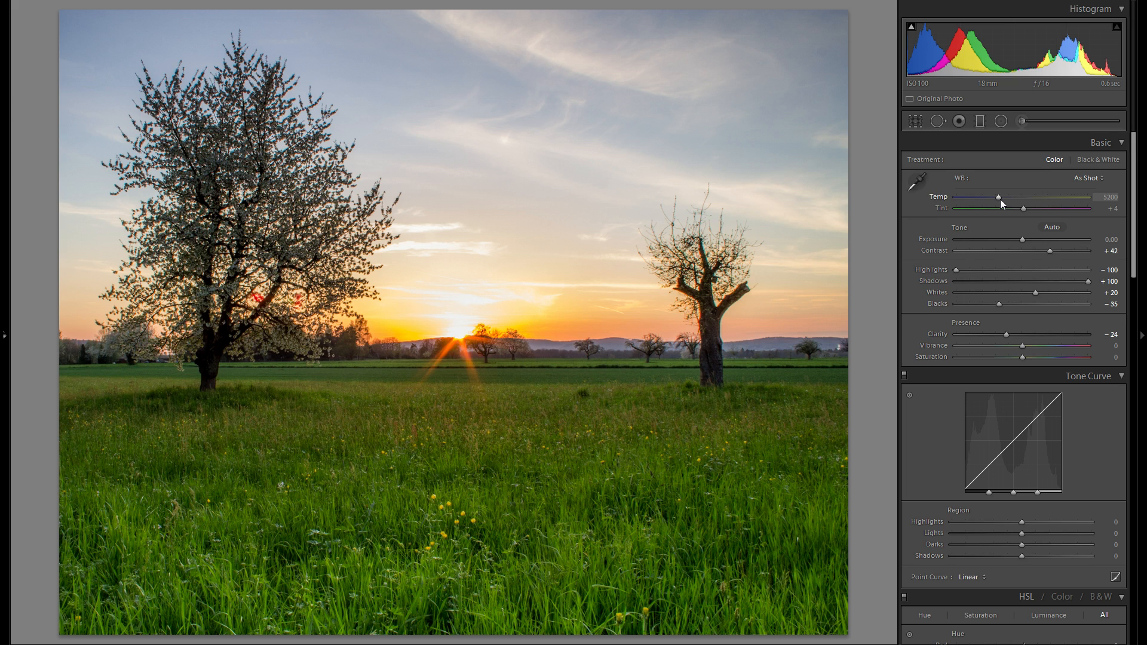
Step: Try white balance temperatures of 3719 and 8589, and reset the temperature
{"action": "mouse_move", "coordinate": [1000, 200]}
{"action": "left_mouse_down"}
{"action": "mouse_move", "coordinate": [1013, 200]}
{"action": "mouse_move", "coordinate": [998, 196]}
{"action": "left_mouse_up"}
{"action": "left_click_drag", "start_coordinate": [999, 199], "coordinate": [978, 197]}
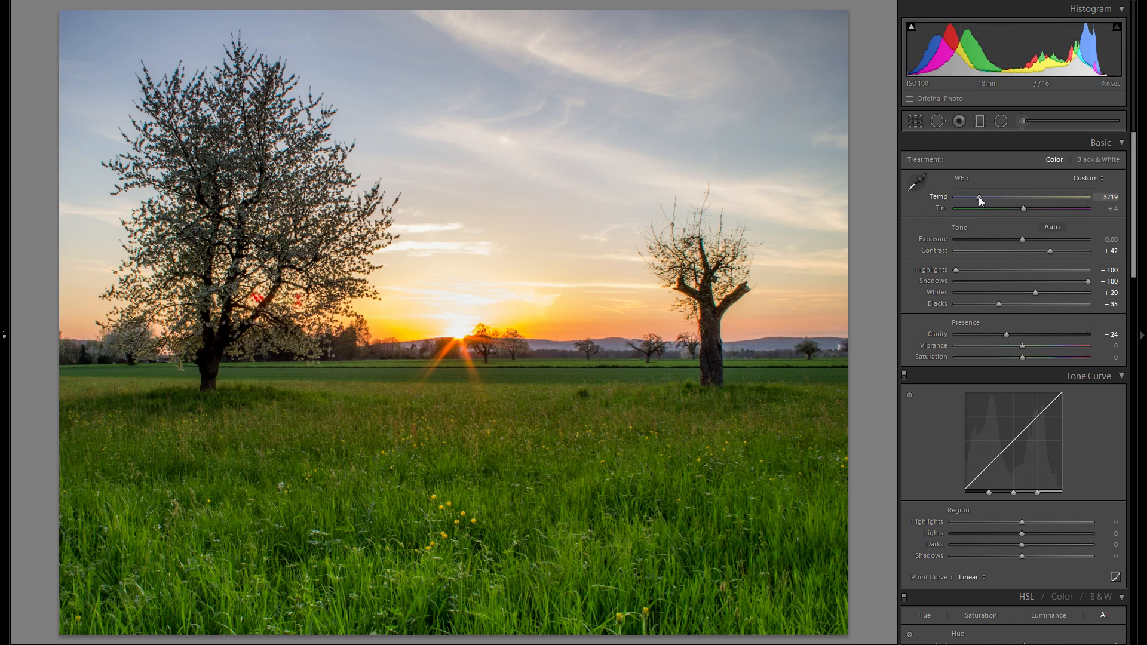
{"action": "left_click_drag", "start_coordinate": [978, 196], "coordinate": [1040, 200]}
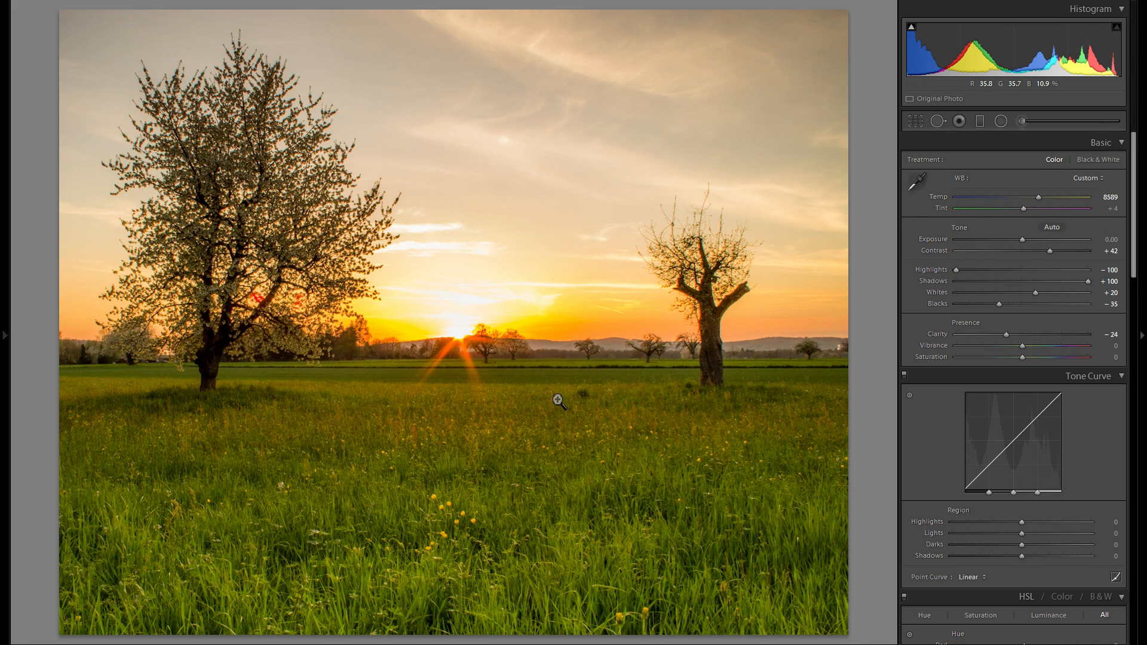
{"action": "double_click", "coordinate": [938, 197]}
Step: Set the white balance temperature to 5529 and the tint to +36
{"action": "left_click_drag", "start_coordinate": [998, 198], "coordinate": [1005, 195]}
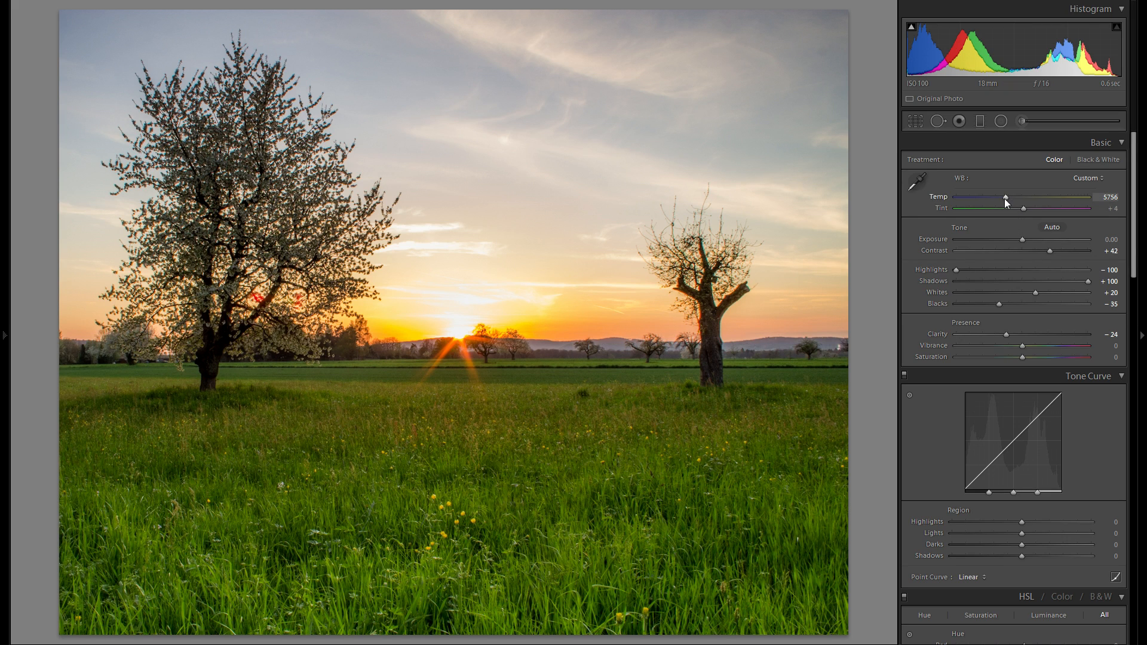
{"action": "left_click_drag", "start_coordinate": [1005, 198], "coordinate": [1001, 197]}
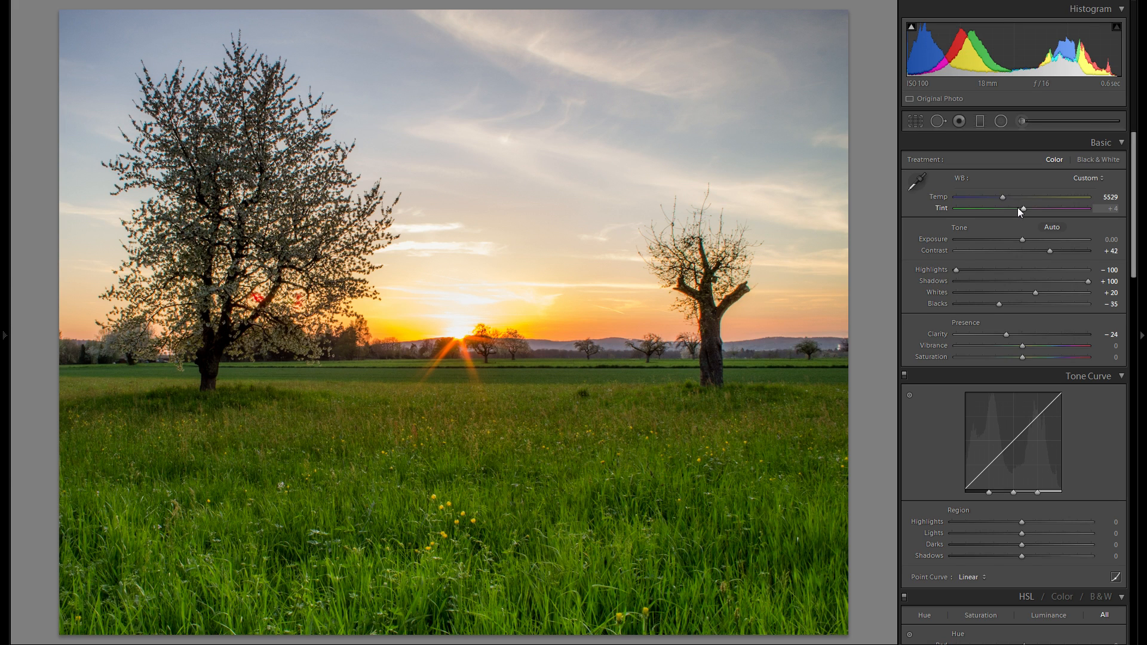
{"action": "left_click_drag", "start_coordinate": [1023, 206], "coordinate": [1037, 210]}
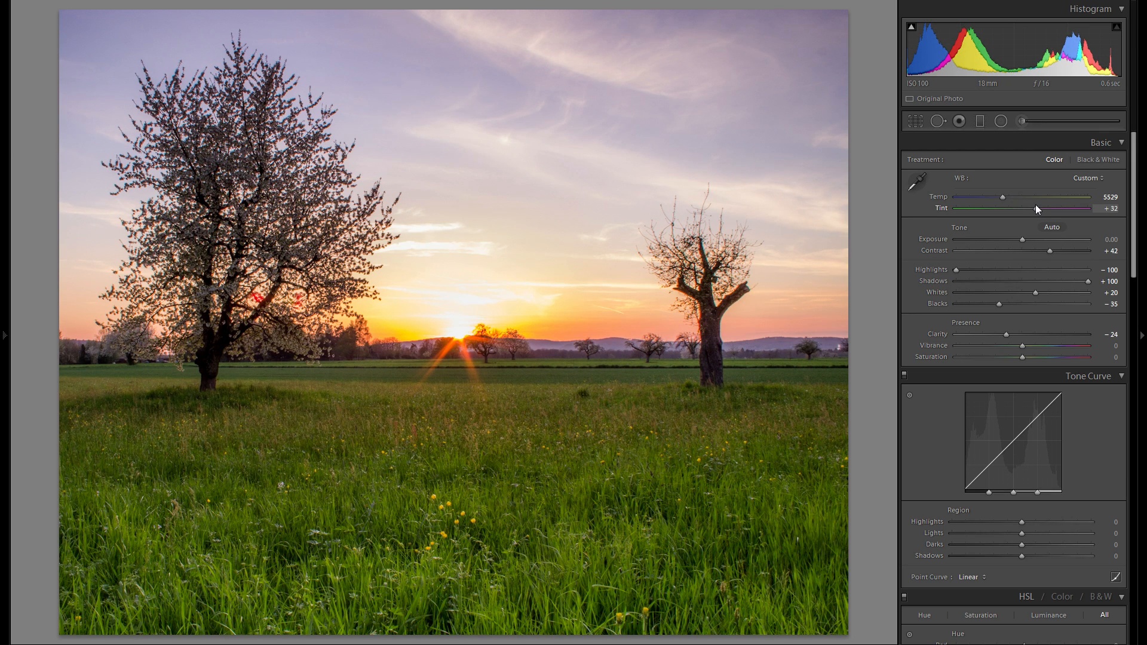
{"action": "left_click_drag", "start_coordinate": [1037, 209], "coordinate": [1040, 210]}
Step: Crop part of the foreground grass off the photo's lower edge, giving the As Shot aspect ratio
{"action": "left_click", "coordinate": [915, 122]}
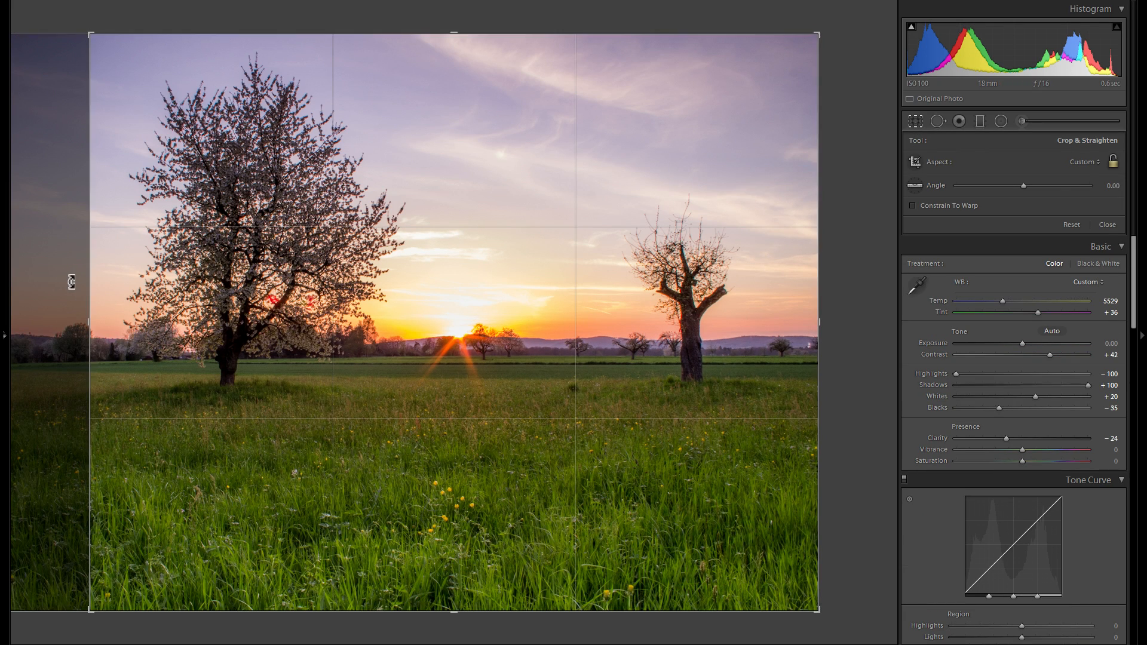
{"action": "left_click_drag", "start_coordinate": [502, 608], "coordinate": [496, 562]}
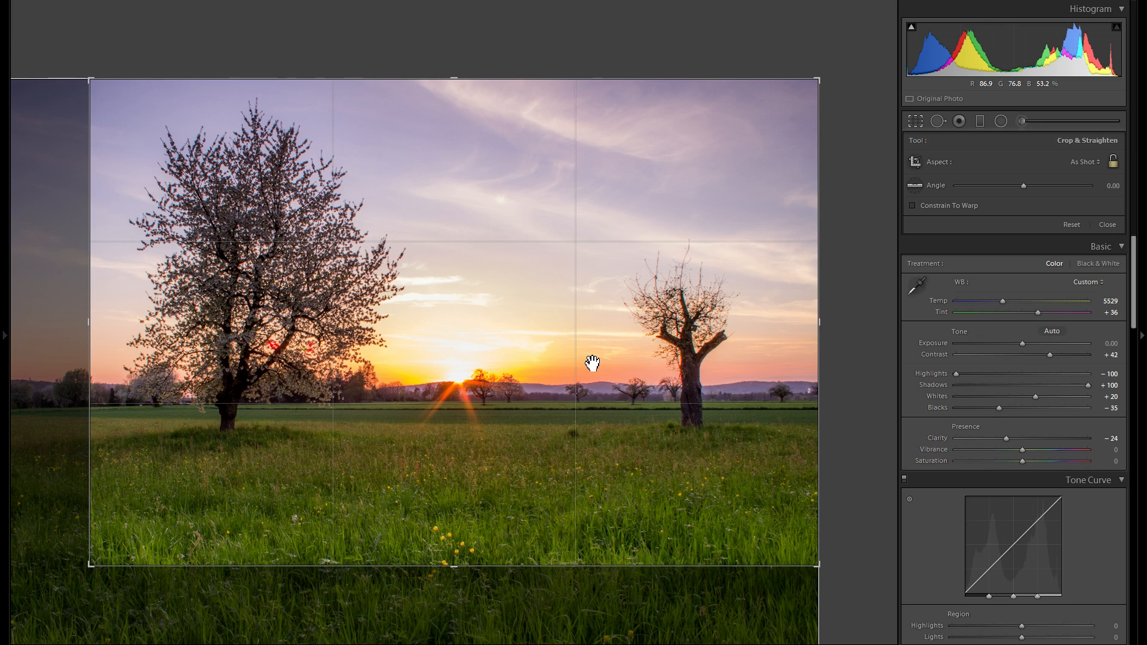
{"action": "key", "text": "Return"}
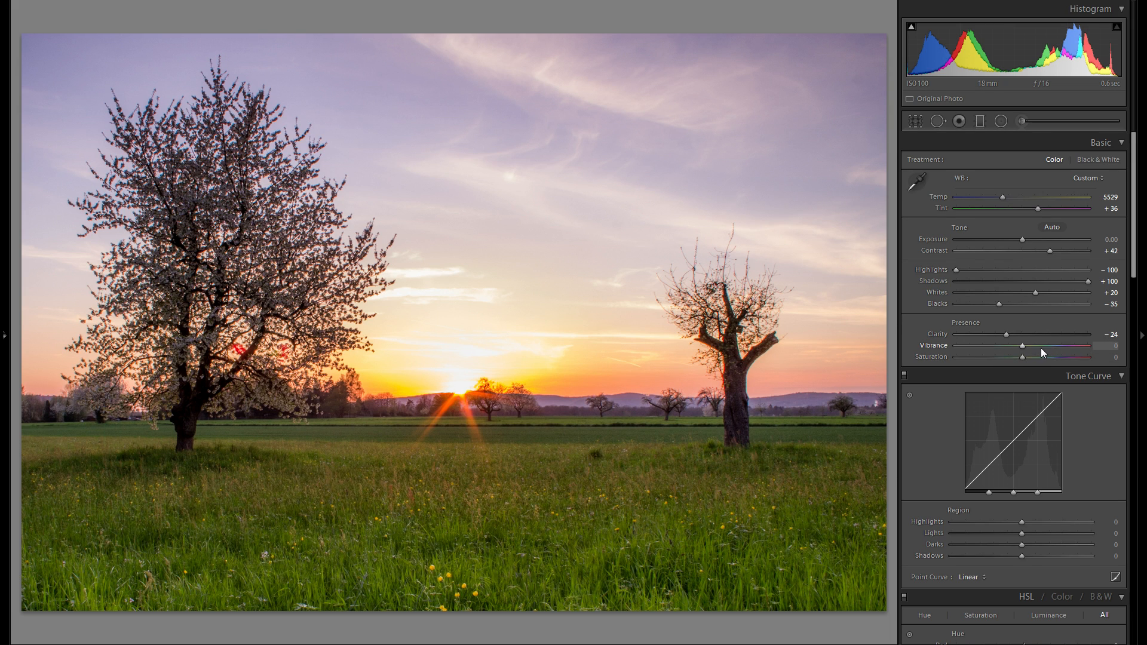
Step: Try raising Saturation to +64, and reset both Vibrance and Saturation
{"action": "scroll", "coordinate": [1055, 394], "scroll_direction": "down", "scroll_amount": 8}
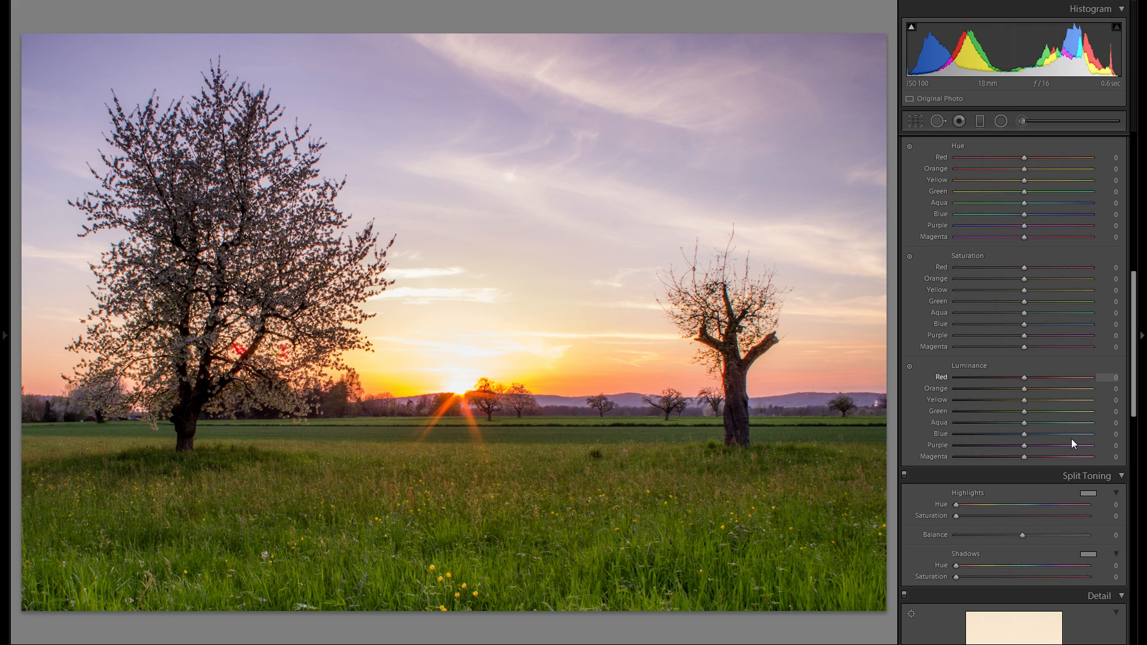
{"action": "scroll", "coordinate": [1071, 438], "scroll_direction": "up", "scroll_amount": 8}
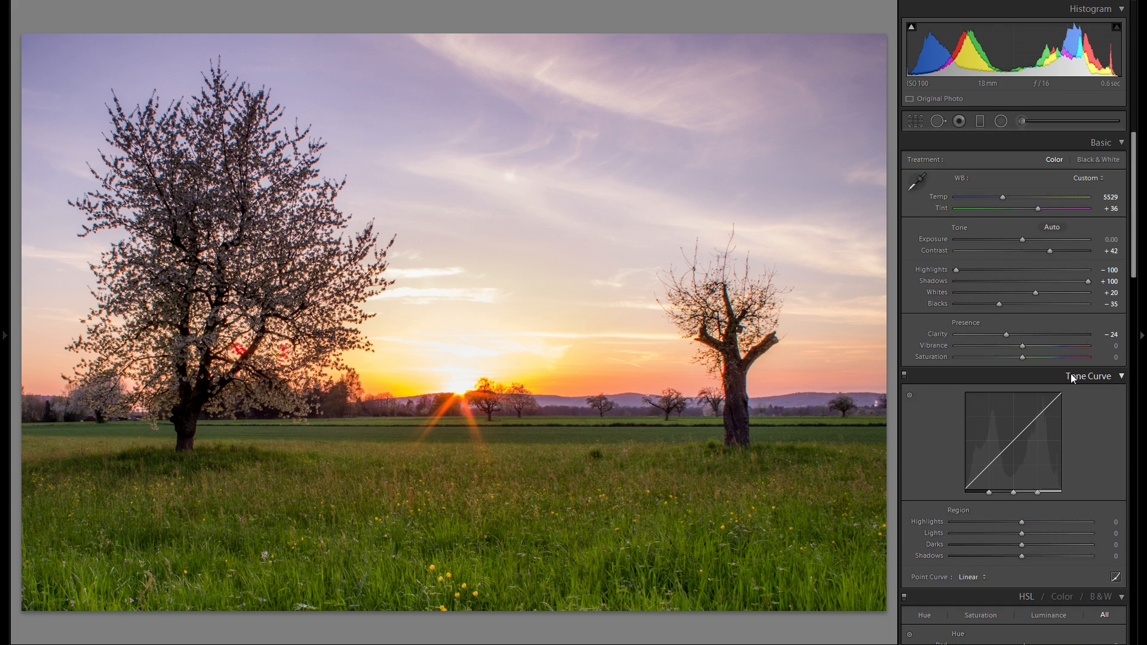
{"action": "left_click_drag", "start_coordinate": [1040, 348], "coordinate": [1064, 357]}
{"action": "double_click", "coordinate": [945, 346]}
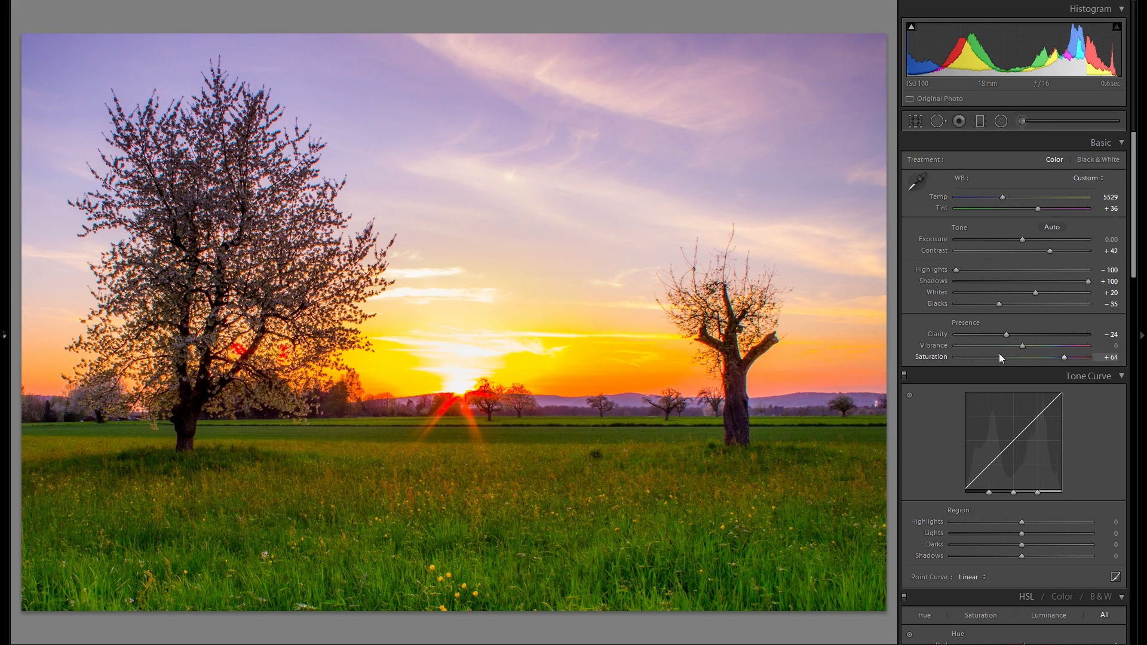
{"action": "double_click", "coordinate": [935, 356]}
Step: Set Vibrance to +23
{"action": "left_click_drag", "start_coordinate": [1024, 346], "coordinate": [1039, 345]}
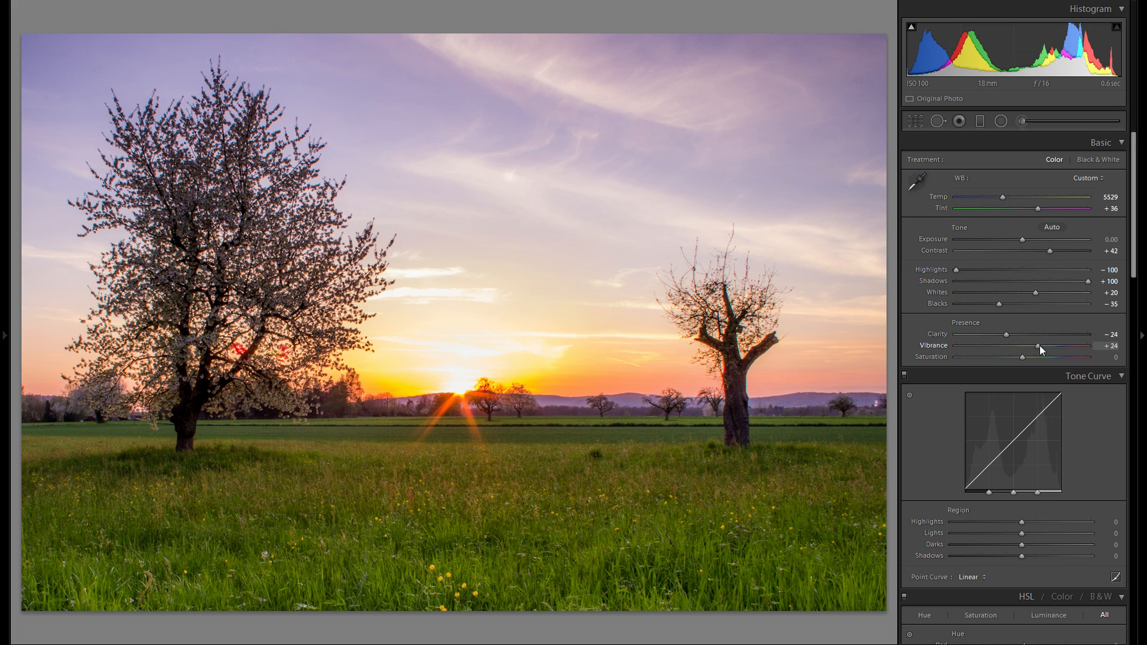
Step: Shape the tone curve regions with Highlights +26, Lights -5, Darks +20 and Shadows -21
{"action": "scroll", "coordinate": [1040, 346], "scroll_direction": "down", "scroll_amount": 4}
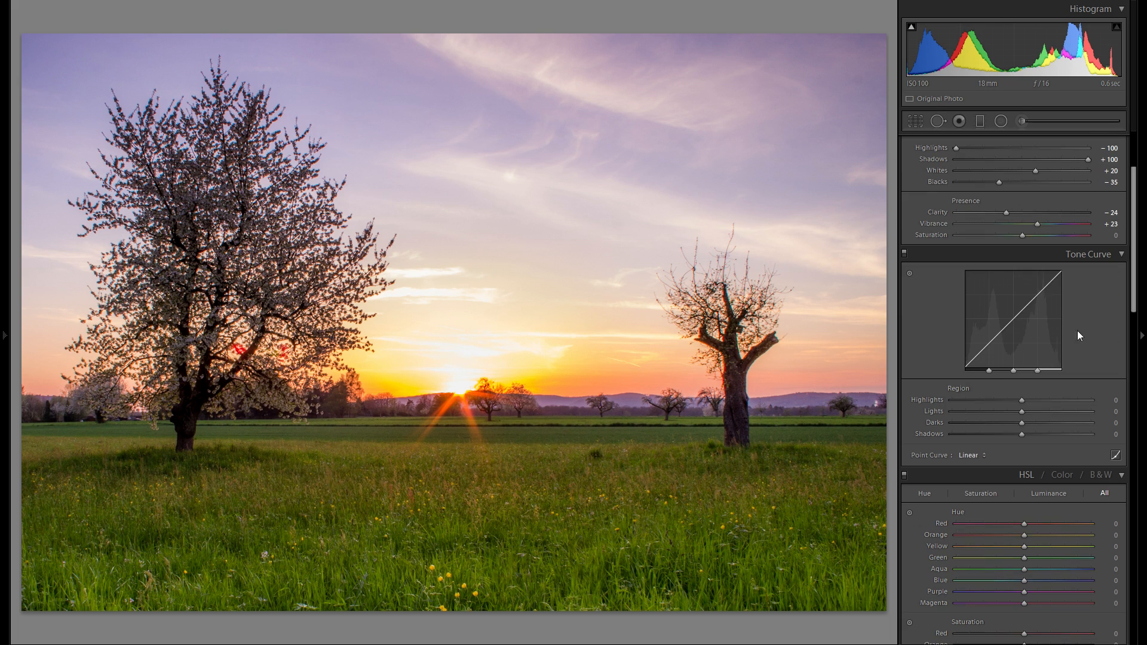
{"action": "left_click_drag", "start_coordinate": [1028, 395], "coordinate": [1035, 400]}
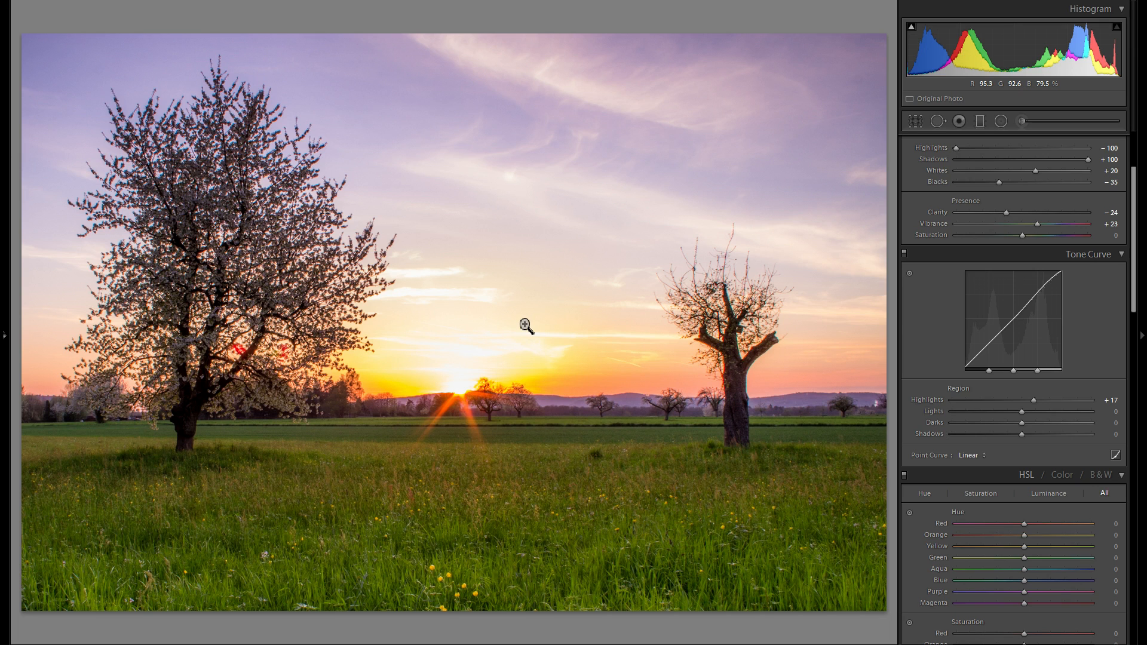
{"action": "mouse_move", "coordinate": [1035, 402]}
{"action": "left_mouse_down"}
{"action": "mouse_move", "coordinate": [1067, 400]}
{"action": "mouse_move", "coordinate": [1042, 400]}
{"action": "left_mouse_up"}
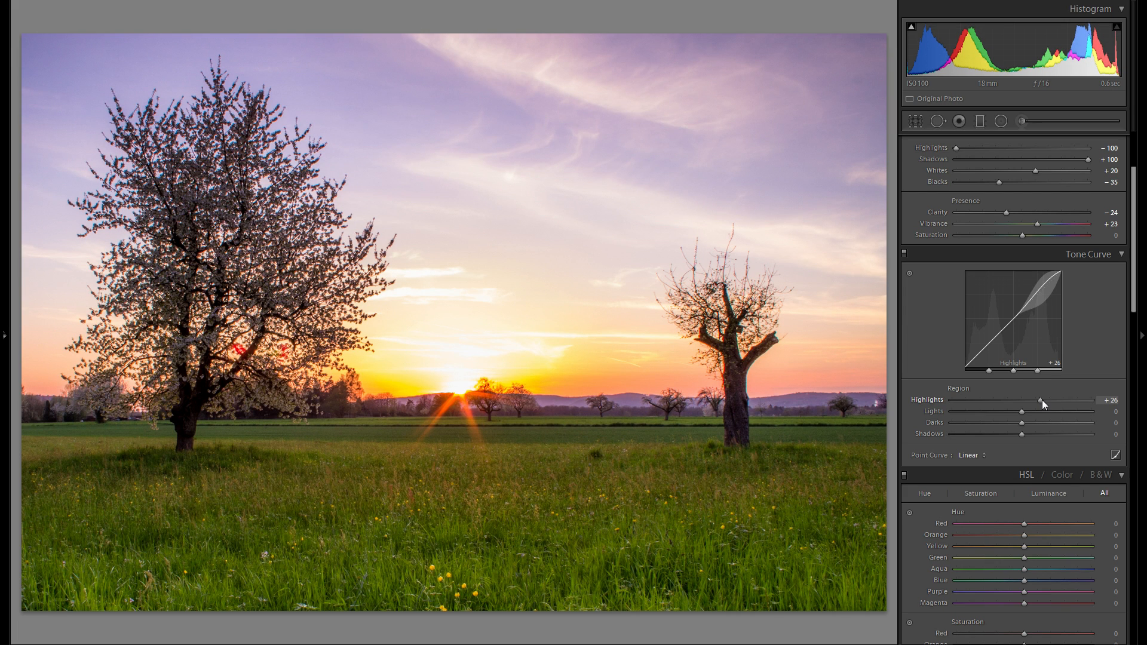
{"action": "mouse_move", "coordinate": [1020, 411]}
{"action": "left_mouse_down"}
{"action": "mouse_move", "coordinate": [1030, 422]}
{"action": "mouse_move", "coordinate": [1015, 423]}
{"action": "mouse_move", "coordinate": [1036, 422]}
{"action": "left_mouse_up"}
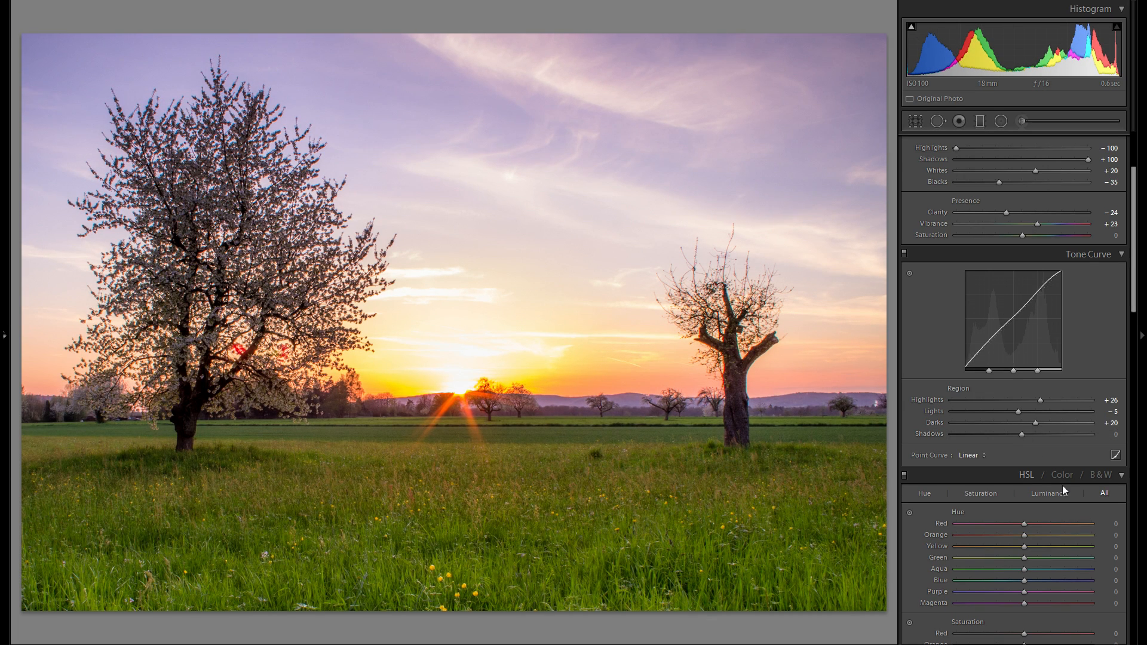
{"action": "scroll", "coordinate": [1028, 407], "scroll_direction": "up", "scroll_amount": 3}
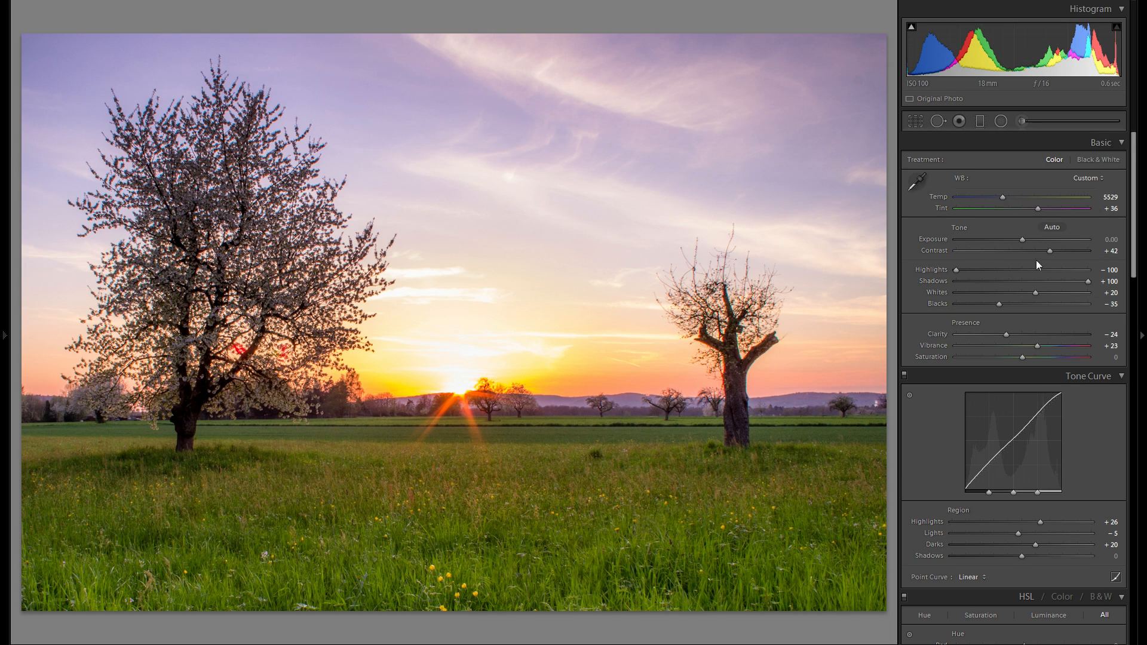
{"action": "scroll", "coordinate": [1037, 345], "scroll_direction": "down", "scroll_amount": 3}
{"action": "left_click_drag", "start_coordinate": [1023, 435], "coordinate": [1009, 435]}
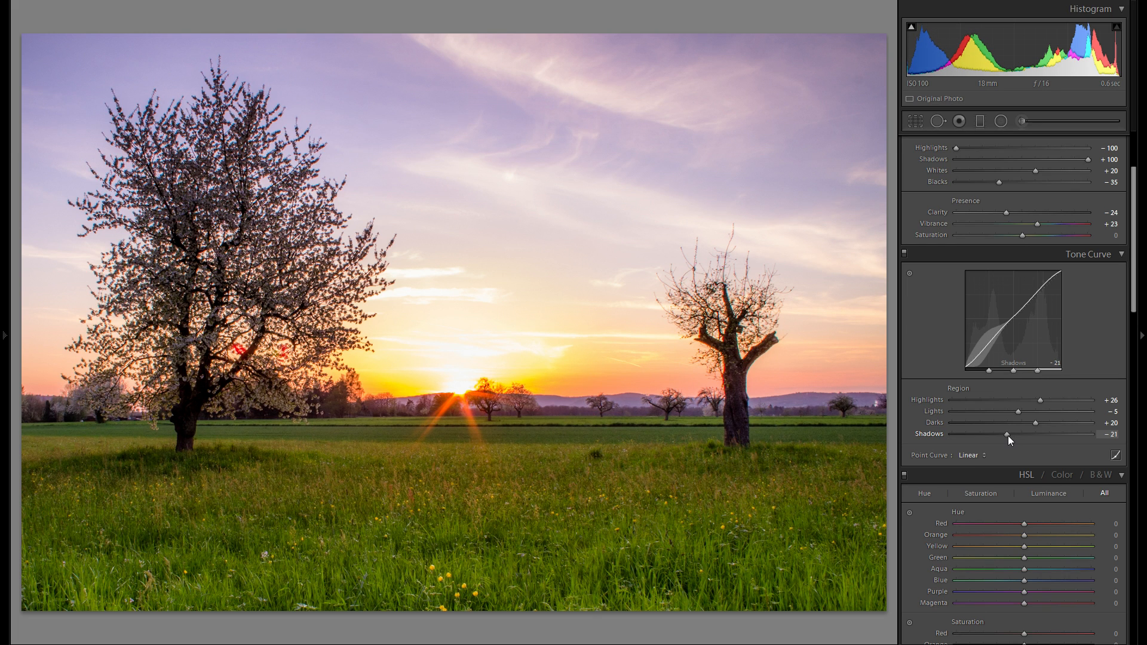
Step: Compare the Medium Contrast and Strong Contrast point curves with Linear, and return the point curve to Linear
{"action": "left_click", "coordinate": [983, 455]}
{"action": "left_click", "coordinate": [1034, 482]}
{"action": "left_click", "coordinate": [1009, 455]}
{"action": "left_click", "coordinate": [1029, 471]}
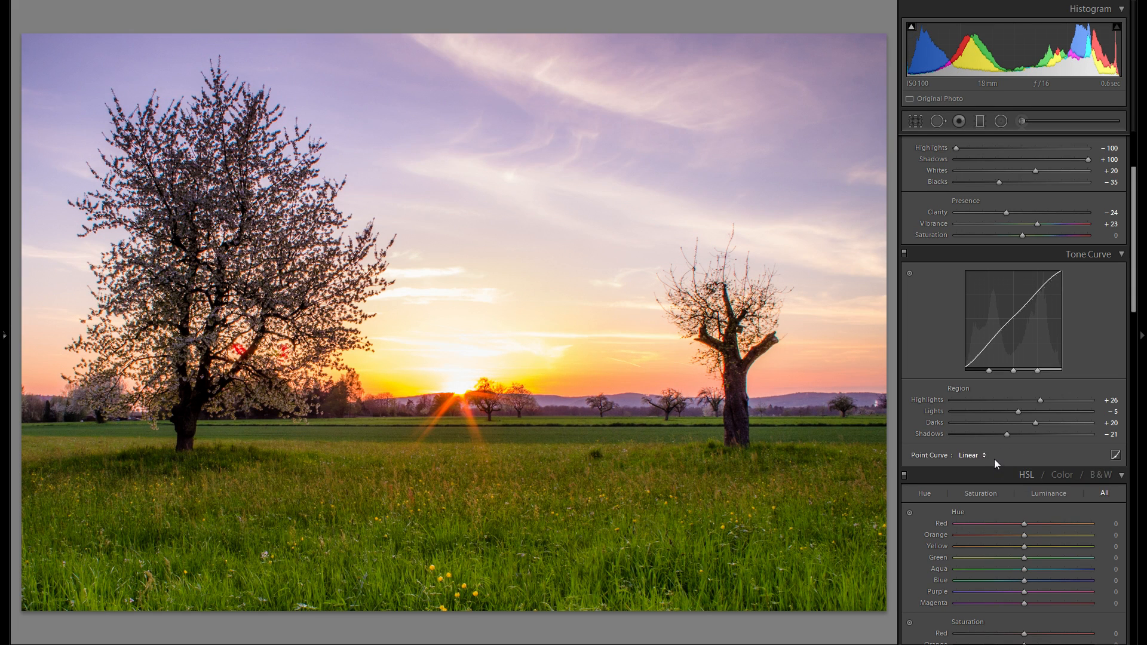
{"action": "left_click", "coordinate": [994, 459]}
{"action": "left_click", "coordinate": [1032, 484]}
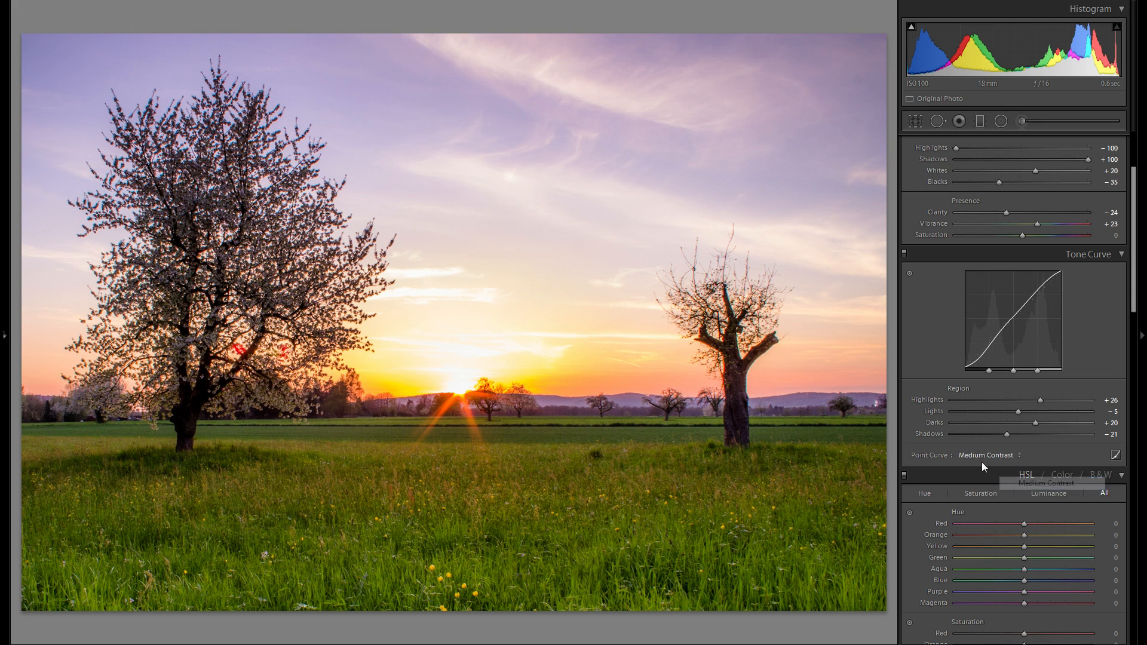
{"action": "left_click", "coordinate": [980, 456]}
{"action": "left_click", "coordinate": [1029, 496]}
{"action": "left_click", "coordinate": [998, 458]}
{"action": "left_click", "coordinate": [1024, 470]}
{"action": "left_click", "coordinate": [988, 454]}
{"action": "left_click", "coordinate": [1039, 484]}
{"action": "left_click", "coordinate": [988, 455]}
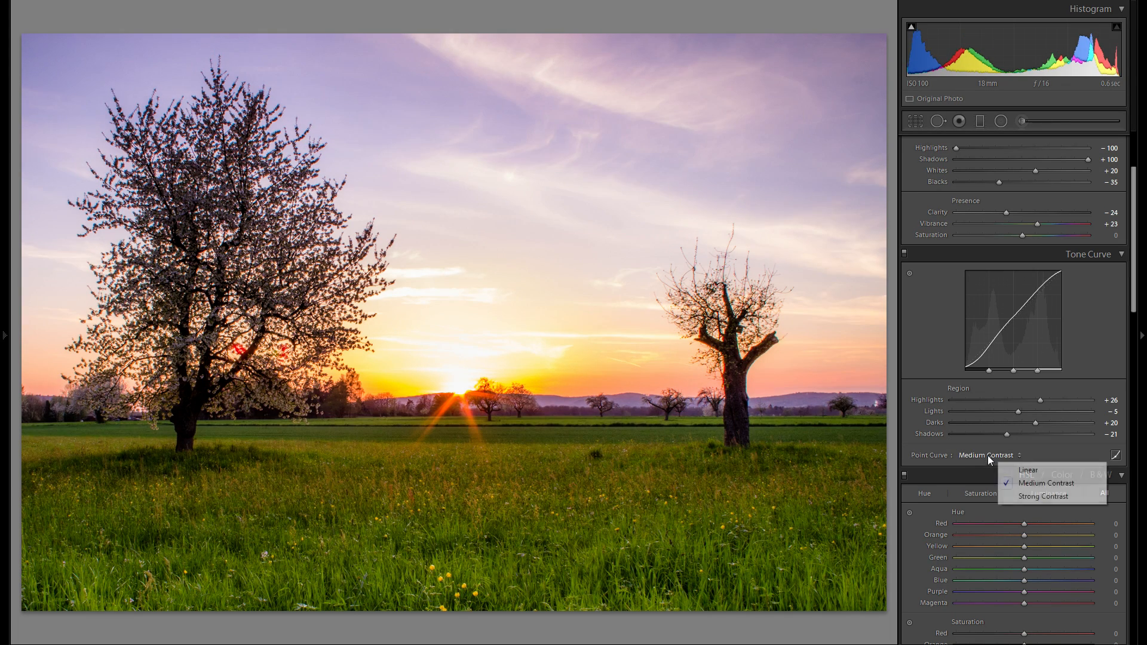
{"action": "left_click", "coordinate": [1025, 471]}
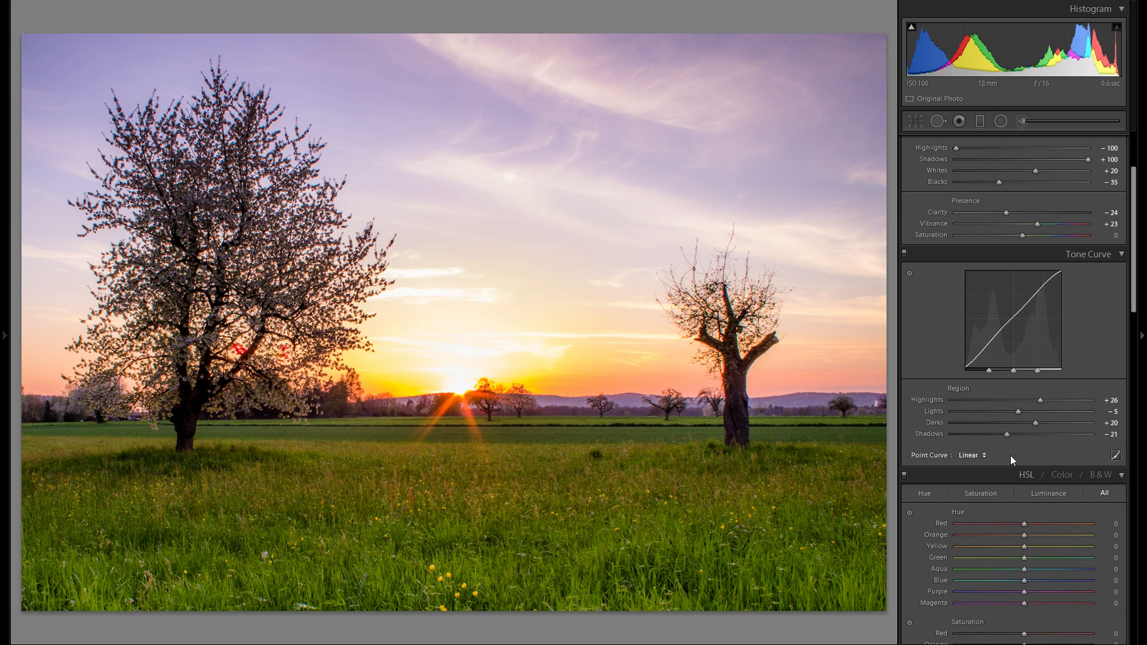
Step: Switch the tone curve adjustments off and back on to compare the photo without and with them
{"action": "left_click", "coordinate": [905, 255]}
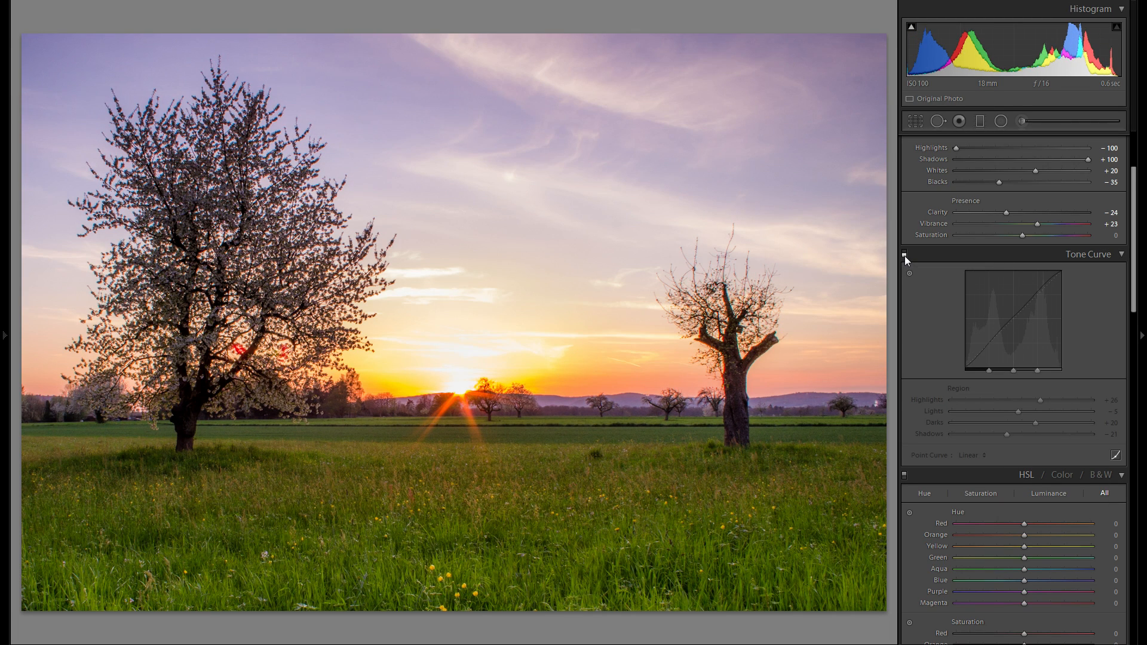
{"action": "left_click", "coordinate": [905, 256]}
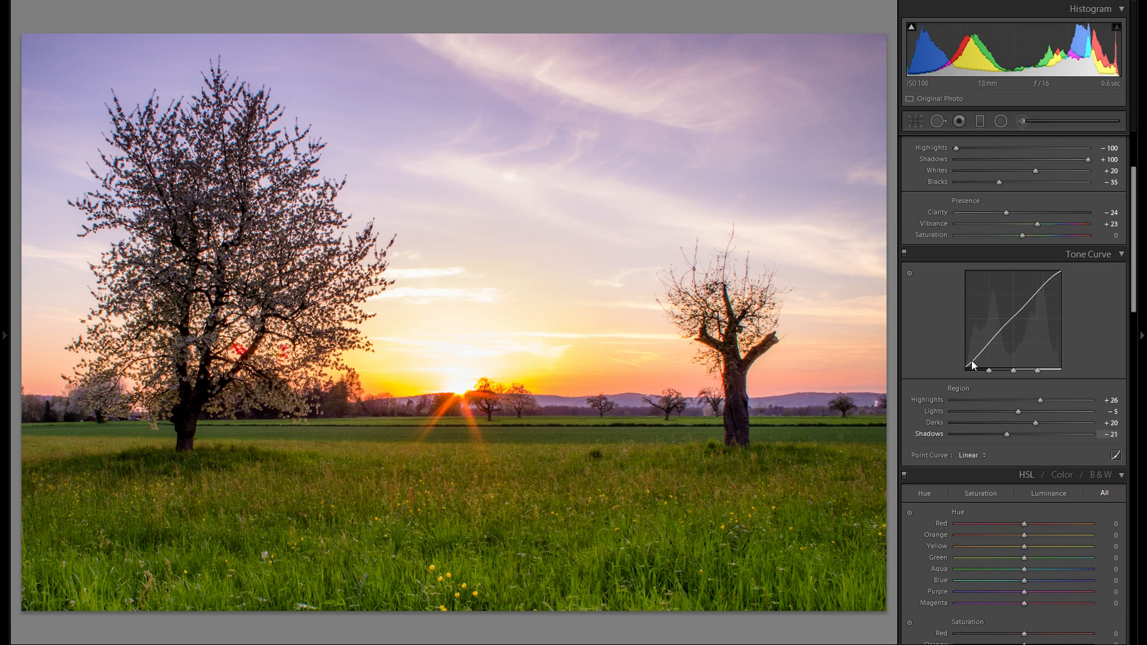
Step: Try a magenta and a strong orange split-toning tint on the highlights, and settle on Hue 33 with Saturation 38
{"action": "scroll", "coordinate": [997, 396], "scroll_direction": "down", "scroll_amount": 3}
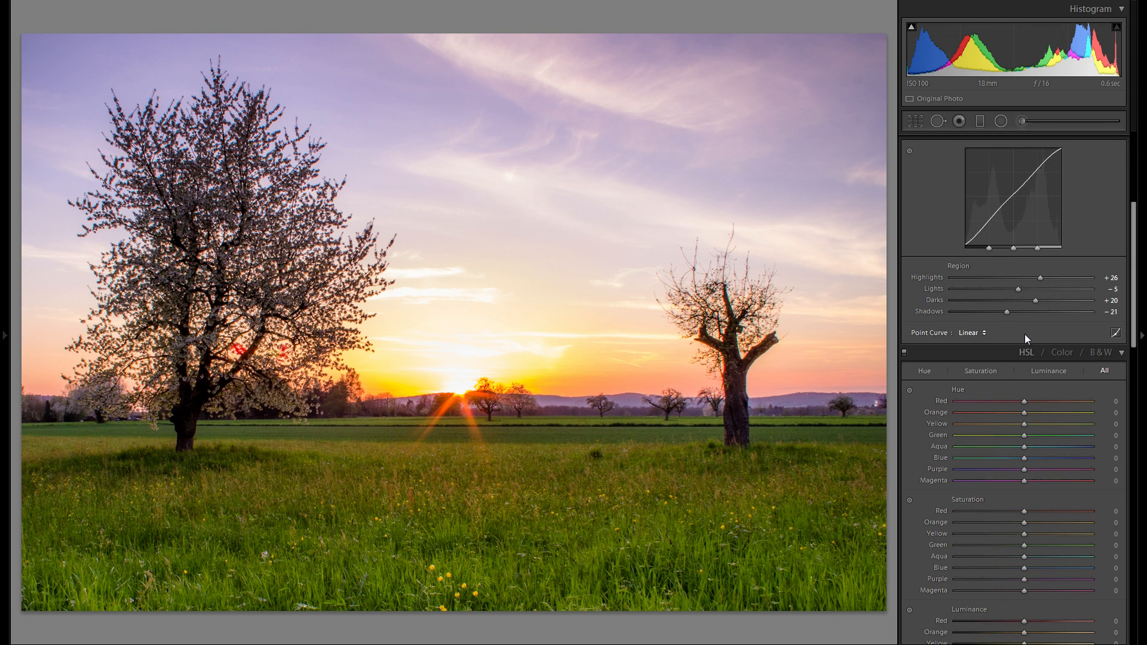
{"action": "scroll", "coordinate": [1024, 334], "scroll_direction": "down", "scroll_amount": 3}
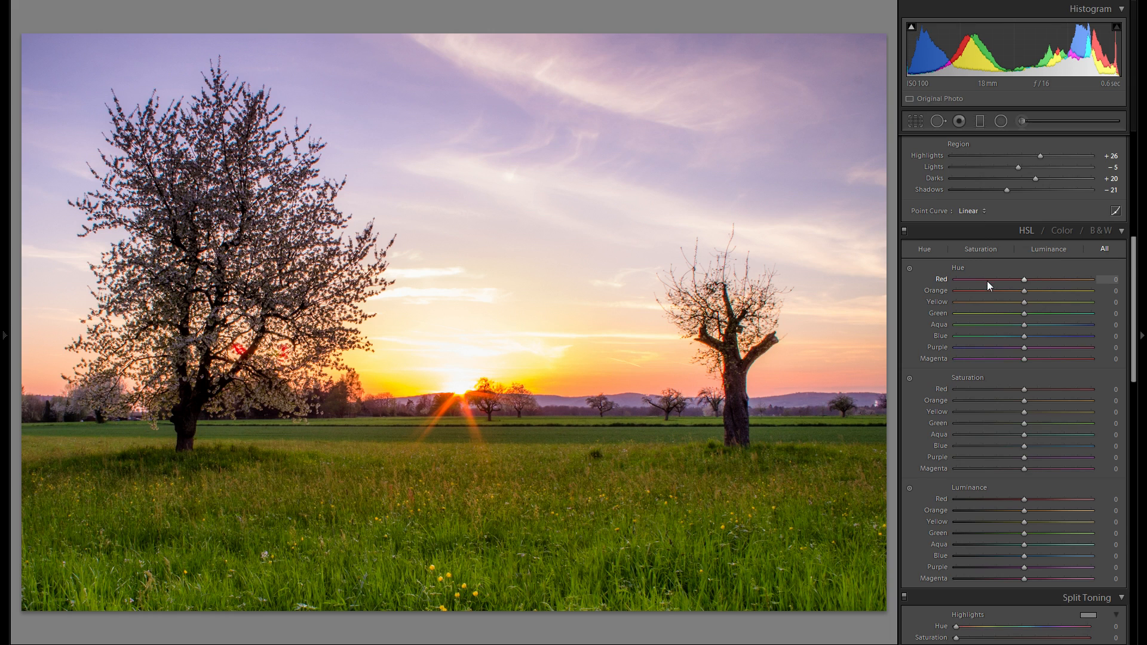
{"action": "scroll", "coordinate": [987, 285], "scroll_direction": "down", "scroll_amount": 6}
{"action": "scroll", "coordinate": [984, 294], "scroll_direction": "down", "scroll_amount": 3}
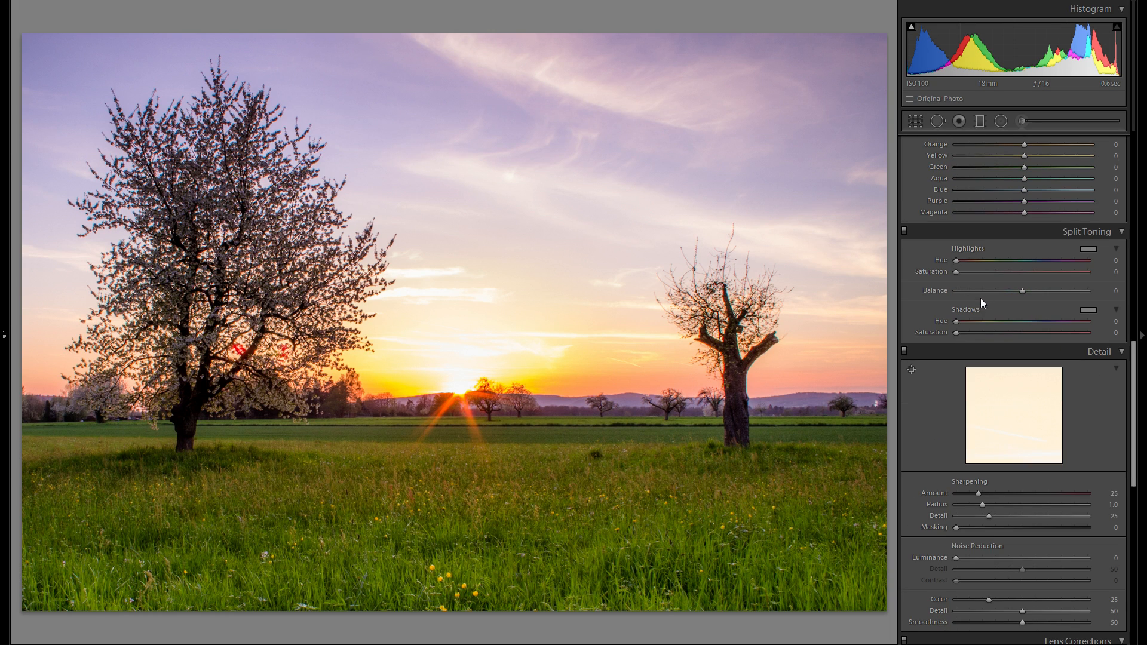
{"action": "left_click", "coordinate": [1090, 249]}
{"action": "left_click", "coordinate": [835, 219]}
{"action": "left_click", "coordinate": [1086, 250]}
{"action": "mouse_move", "coordinate": [939, 272]}
{"action": "left_mouse_down"}
{"action": "mouse_move", "coordinate": [908, 248]}
{"action": "mouse_move", "coordinate": [855, 248]}
{"action": "mouse_move", "coordinate": [1036, 253]}
{"action": "mouse_move", "coordinate": [893, 249]}
{"action": "left_mouse_up"}
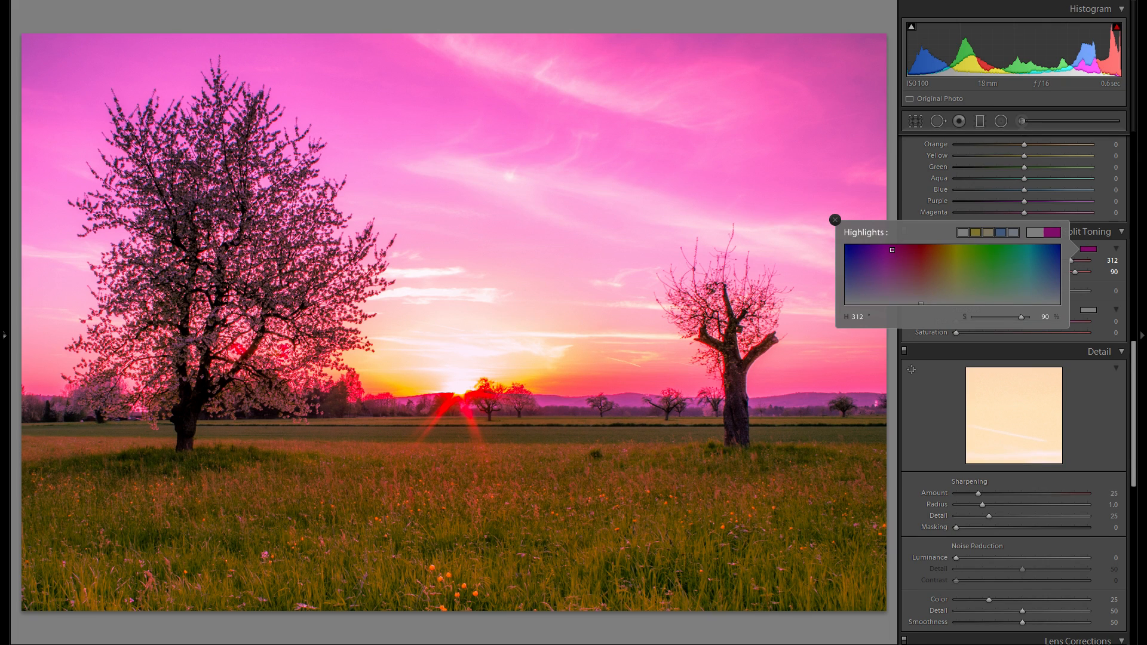
{"action": "left_click_drag", "start_coordinate": [892, 250], "coordinate": [939, 248]}
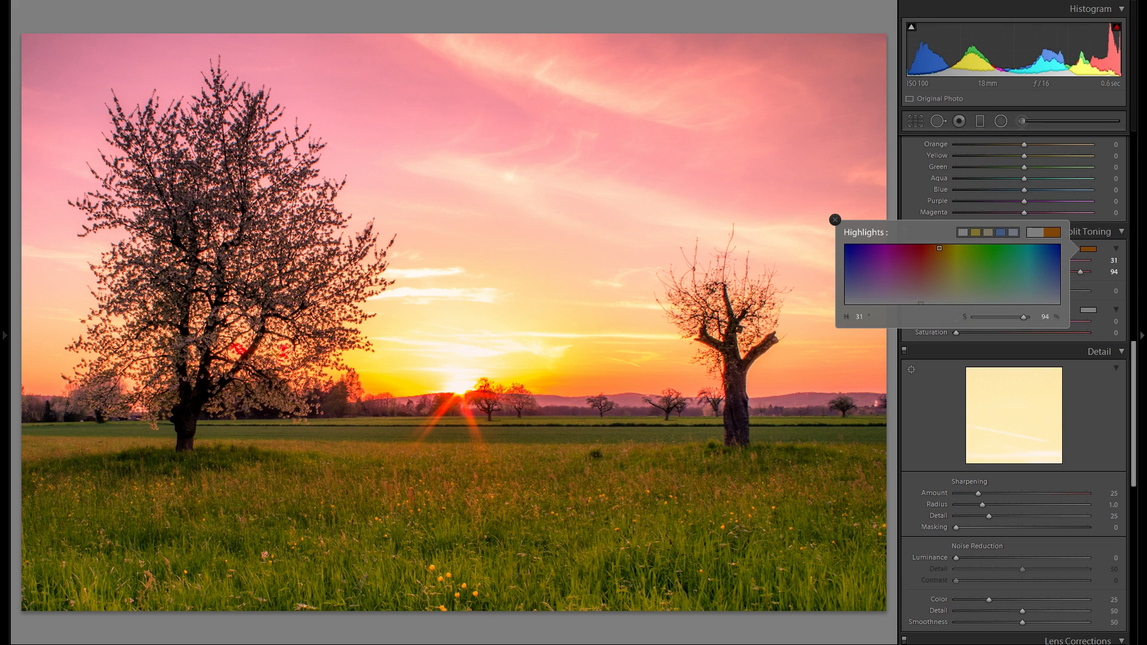
{"action": "mouse_move", "coordinate": [939, 248]}
{"action": "left_mouse_down"}
{"action": "mouse_move", "coordinate": [940, 304]}
{"action": "mouse_move", "coordinate": [940, 265]}
{"action": "mouse_move", "coordinate": [941, 291]}
{"action": "left_mouse_up"}
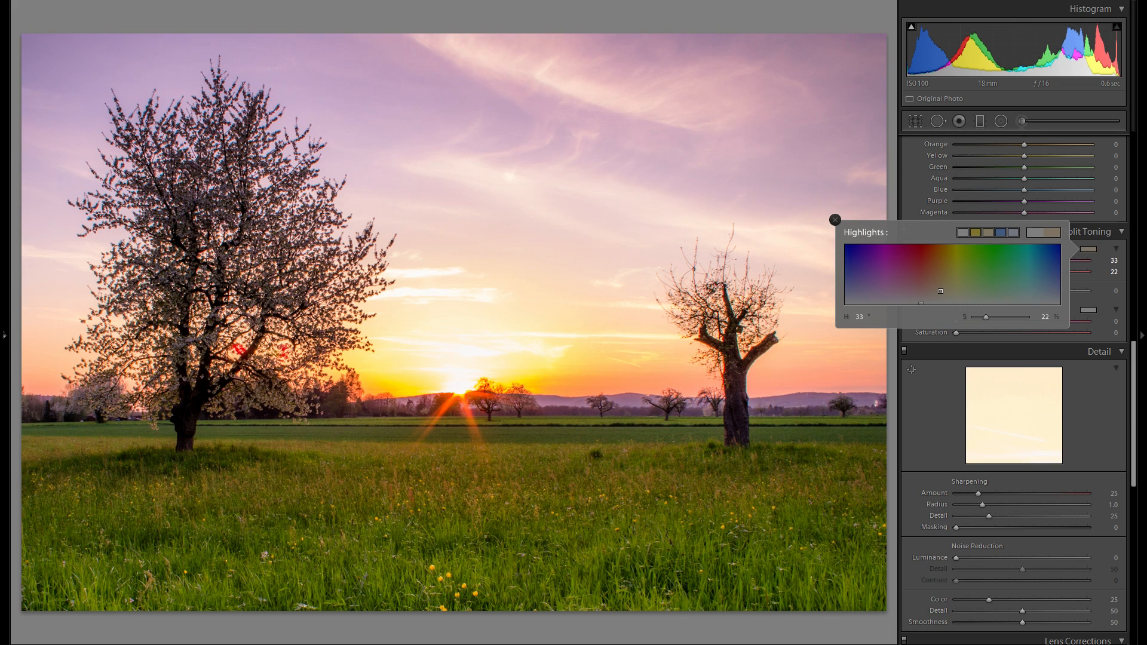
{"action": "mouse_move", "coordinate": [940, 290]}
{"action": "left_mouse_down"}
{"action": "mouse_move", "coordinate": [940, 278]}
{"action": "mouse_move", "coordinate": [940, 292]}
{"action": "left_mouse_up"}
{"action": "left_click_drag", "start_coordinate": [940, 291], "coordinate": [941, 281]}
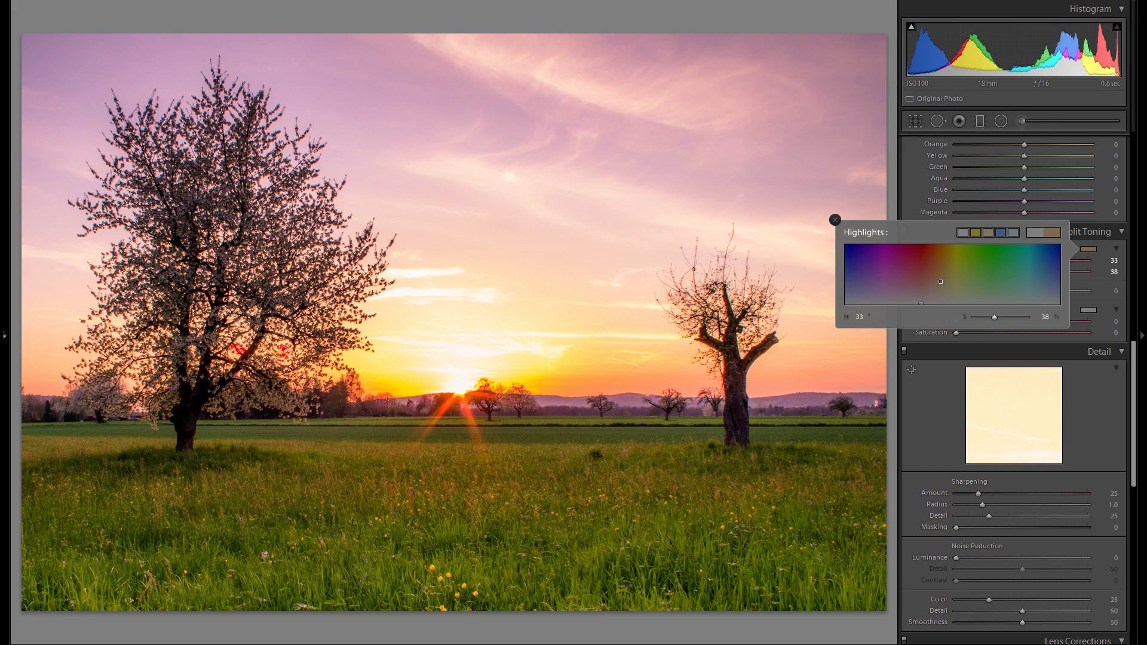
{"action": "left_click", "coordinate": [836, 220]}
Step: Set the white balance temperature to 5032
{"action": "scroll", "coordinate": [1012, 354], "scroll_direction": "up", "scroll_amount": 10}
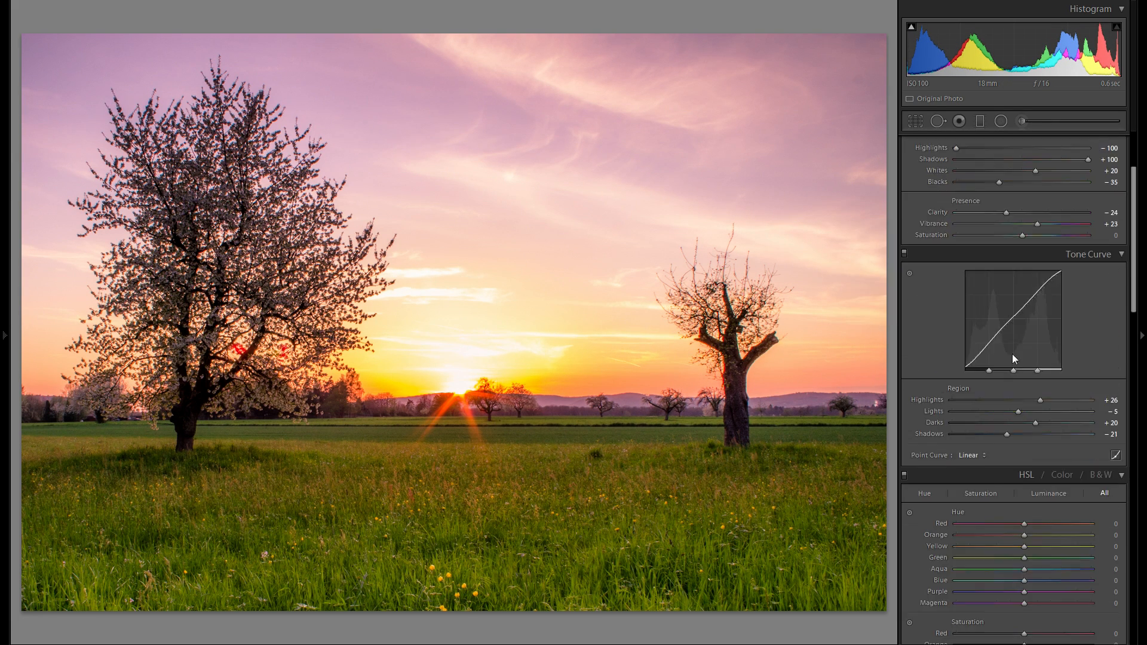
{"action": "left_click_drag", "start_coordinate": [1005, 198], "coordinate": [998, 203]}
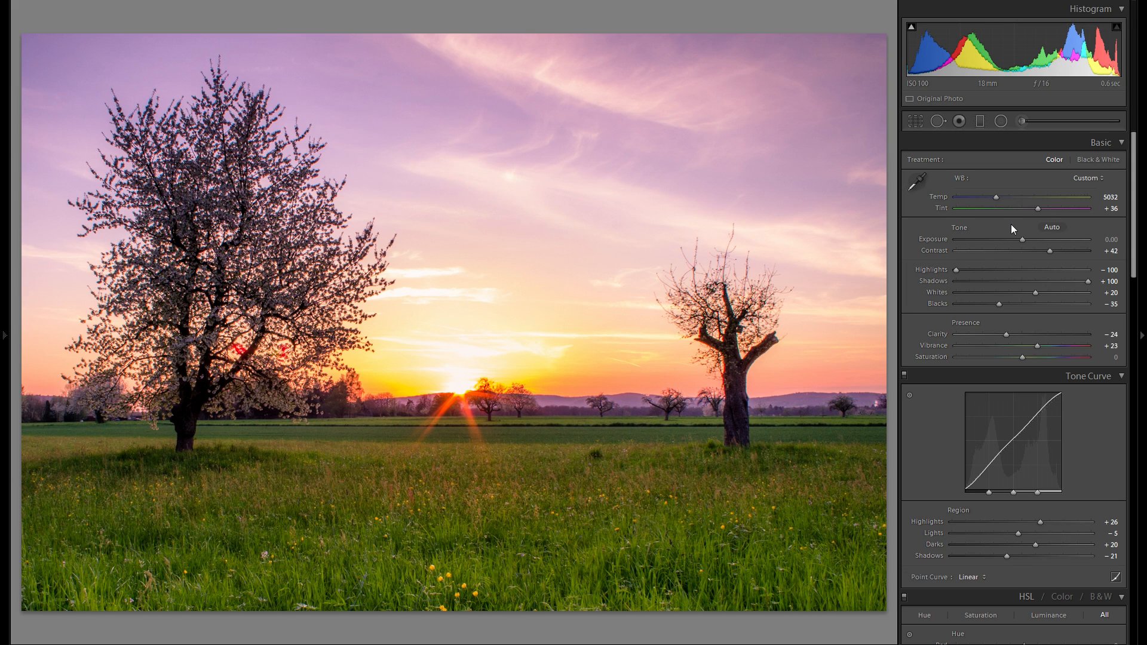
Step: Review the Basic, Tone Curve, HSL, Split Toning, Detail and Lens Corrections settings made for the photo so far
{"action": "scroll", "coordinate": [1019, 308], "scroll_direction": "down", "scroll_amount": 3}
{"action": "scroll", "coordinate": [1019, 308], "scroll_direction": "up", "scroll_amount": 3}
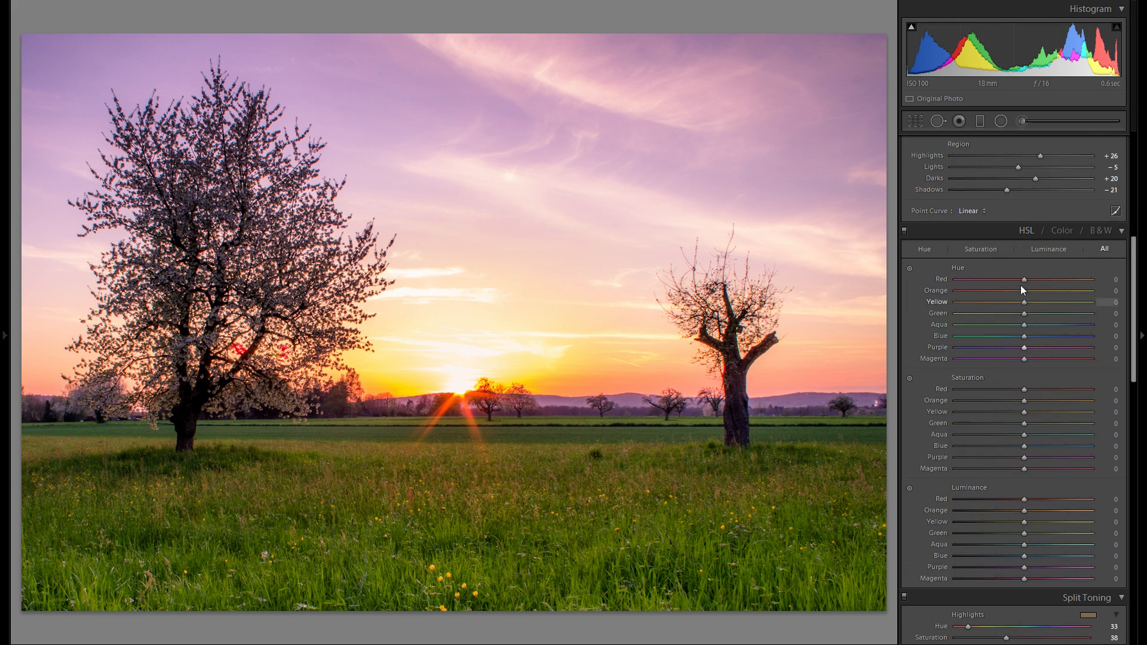
{"action": "scroll", "coordinate": [1060, 315], "scroll_direction": "down", "scroll_amount": 3}
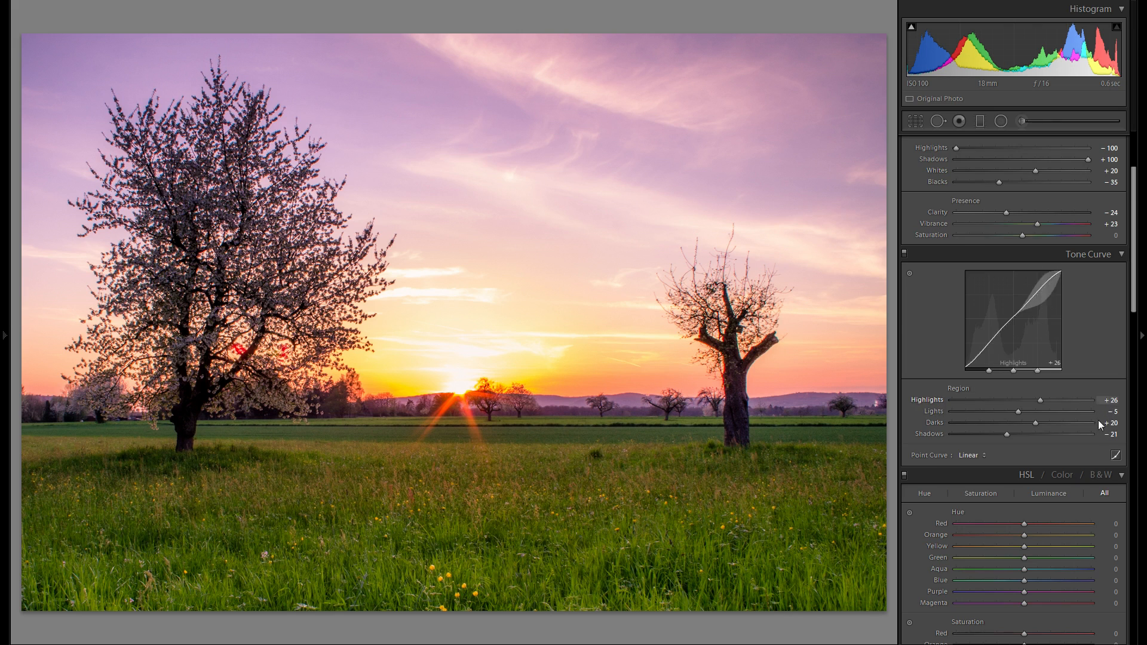
{"action": "scroll", "coordinate": [1078, 389], "scroll_direction": "down", "scroll_amount": 12}
{"action": "scroll", "coordinate": [1055, 410], "scroll_direction": "down", "scroll_amount": 10}
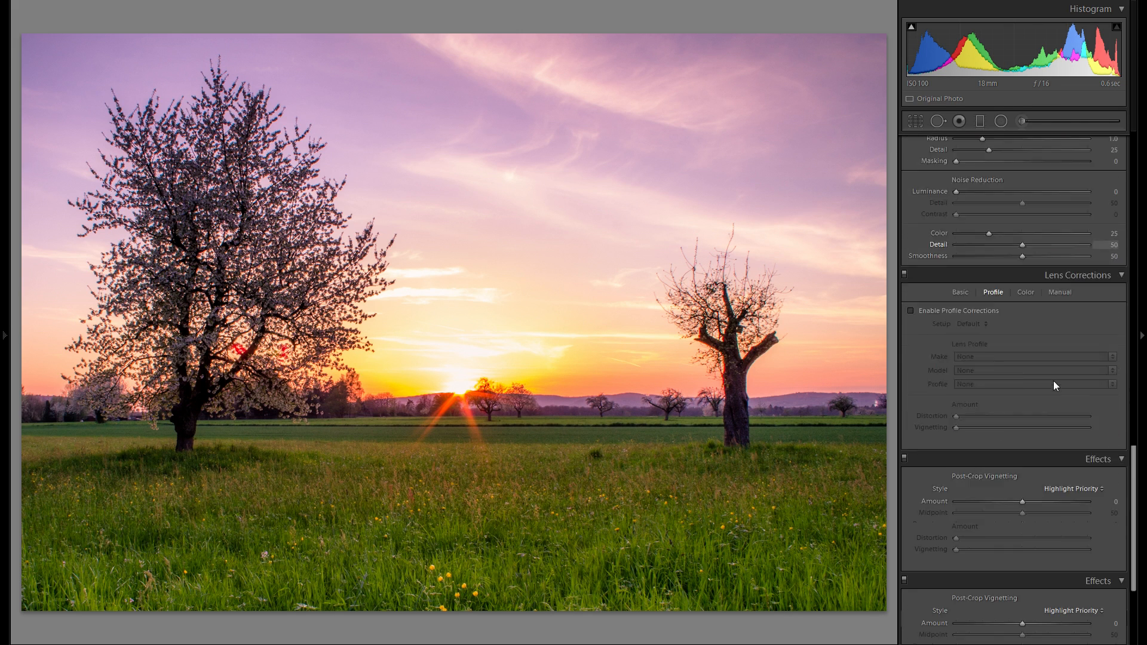
{"action": "scroll", "coordinate": [1038, 524], "scroll_direction": "up", "scroll_amount": 8}
{"action": "scroll", "coordinate": [1013, 285], "scroll_direction": "up", "scroll_amount": 3}
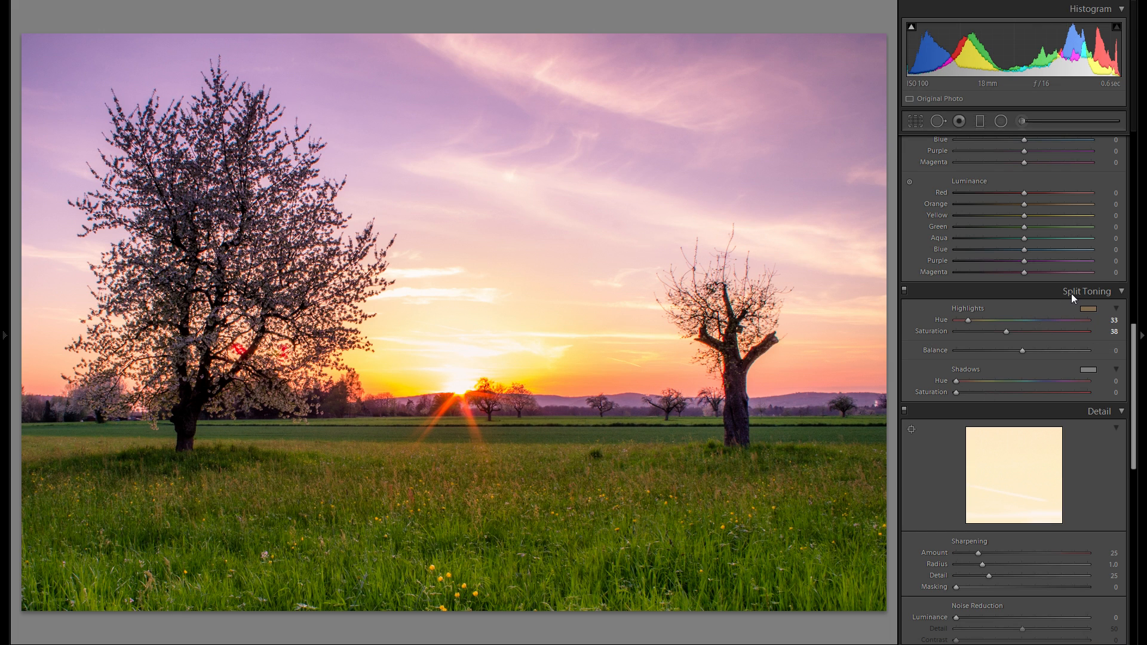
{"action": "scroll", "coordinate": [1092, 436], "scroll_direction": "up", "scroll_amount": 11}
{"action": "scroll", "coordinate": [1043, 439], "scroll_direction": "down", "scroll_amount": 12}
{"action": "scroll", "coordinate": [1039, 445], "scroll_direction": "down", "scroll_amount": 8}
{"action": "scroll", "coordinate": [1022, 503], "scroll_direction": "up", "scroll_amount": 11}
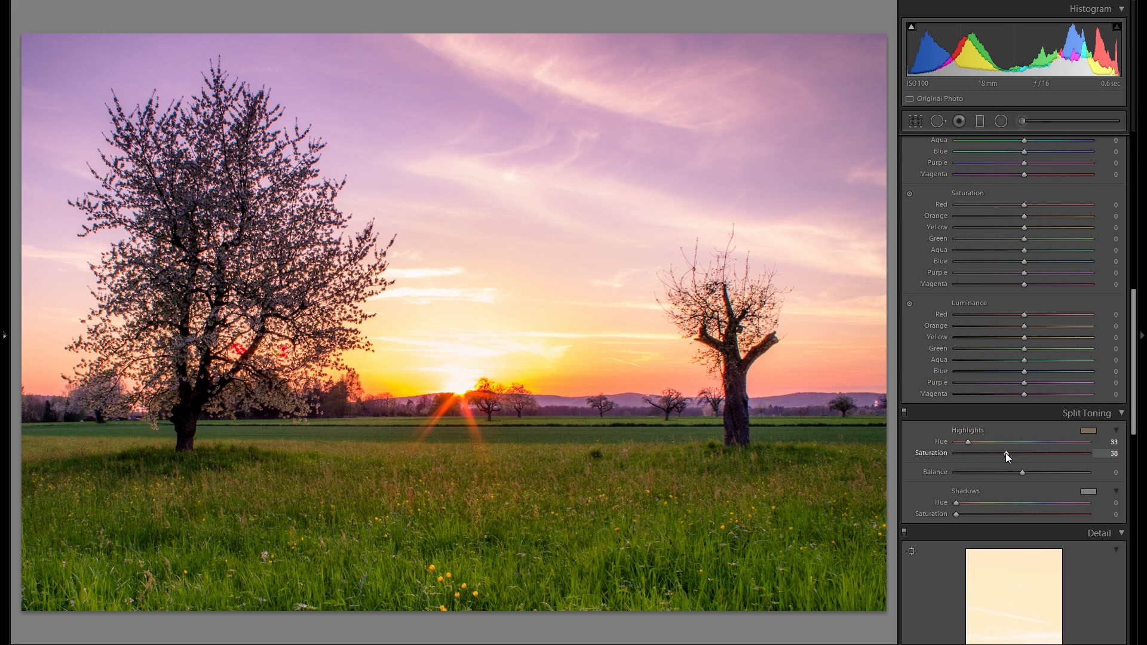
{"action": "scroll", "coordinate": [1027, 318], "scroll_direction": "up", "scroll_amount": 3}
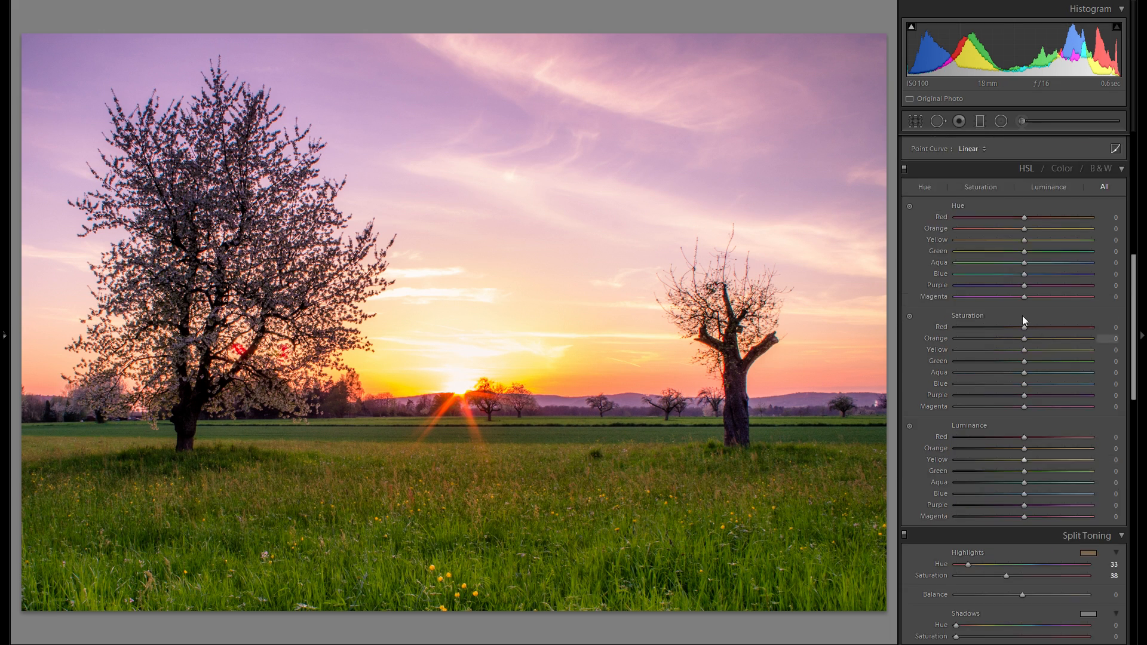
{"action": "scroll", "coordinate": [1027, 318], "scroll_direction": "up", "scroll_amount": 10}
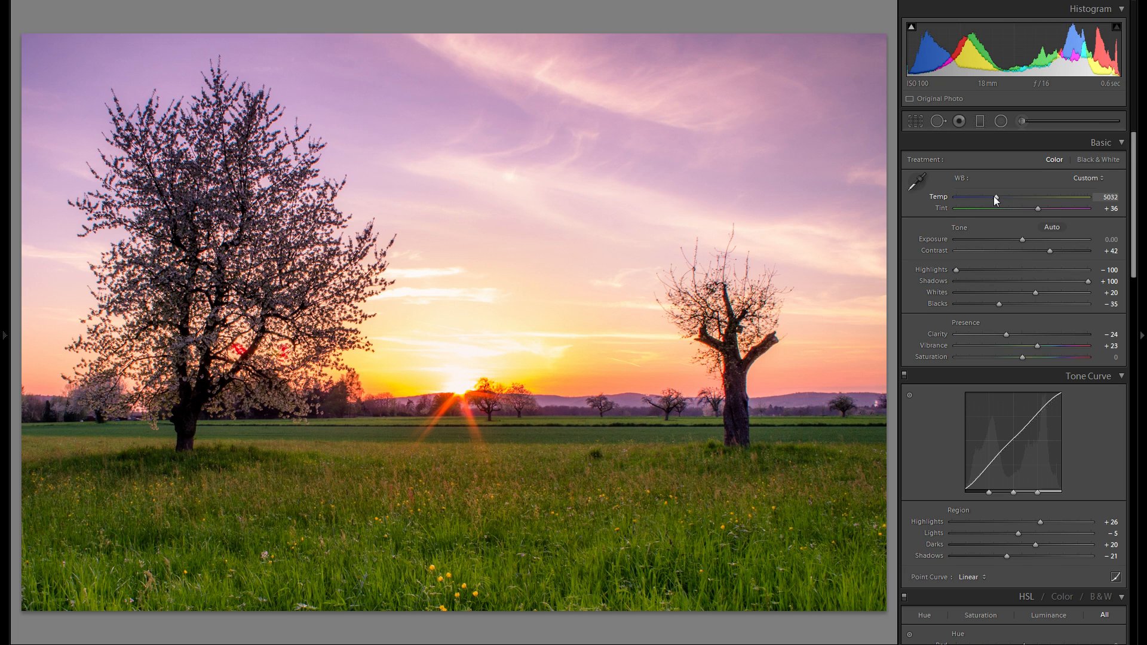
Step: Check the meadow and trees at close range and raise the sharpening Amount to 60
{"action": "scroll", "coordinate": [1039, 306], "scroll_direction": "down", "scroll_amount": 14}
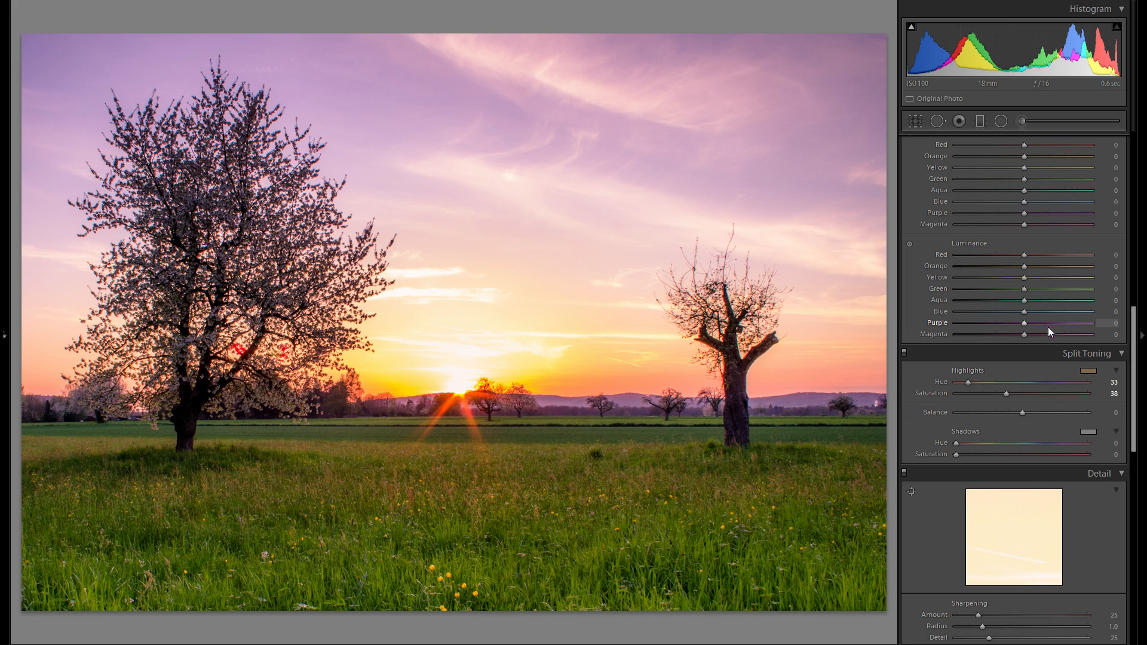
{"action": "scroll", "coordinate": [1028, 358], "scroll_direction": "down", "scroll_amount": 3}
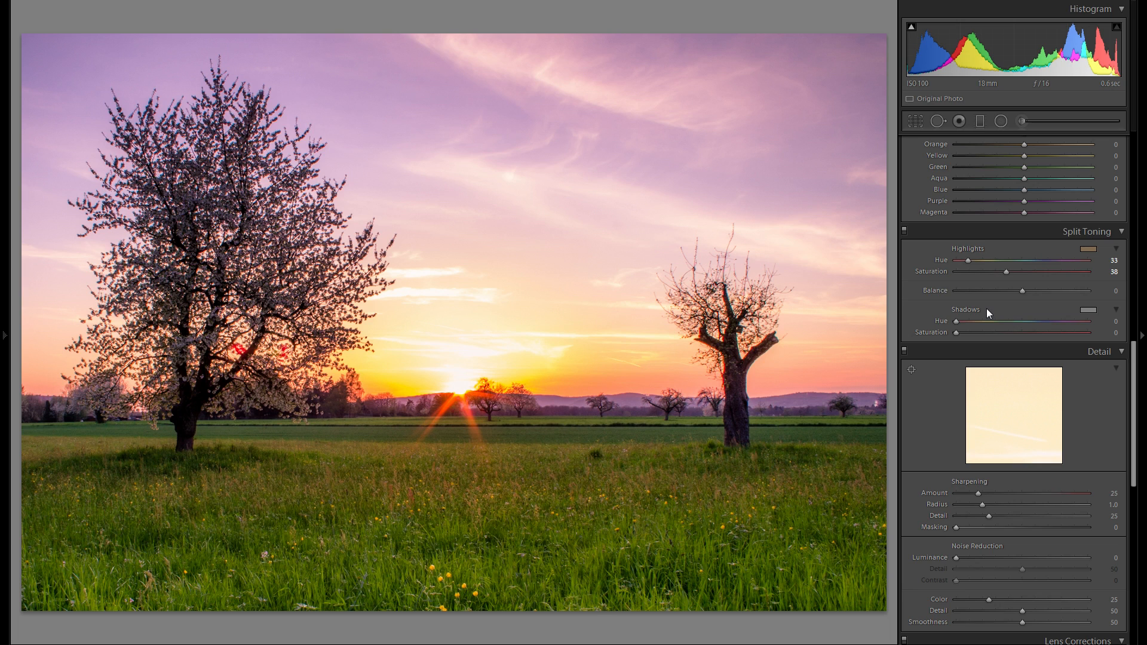
{"action": "scroll", "coordinate": [1000, 307], "scroll_direction": "down", "scroll_amount": 3}
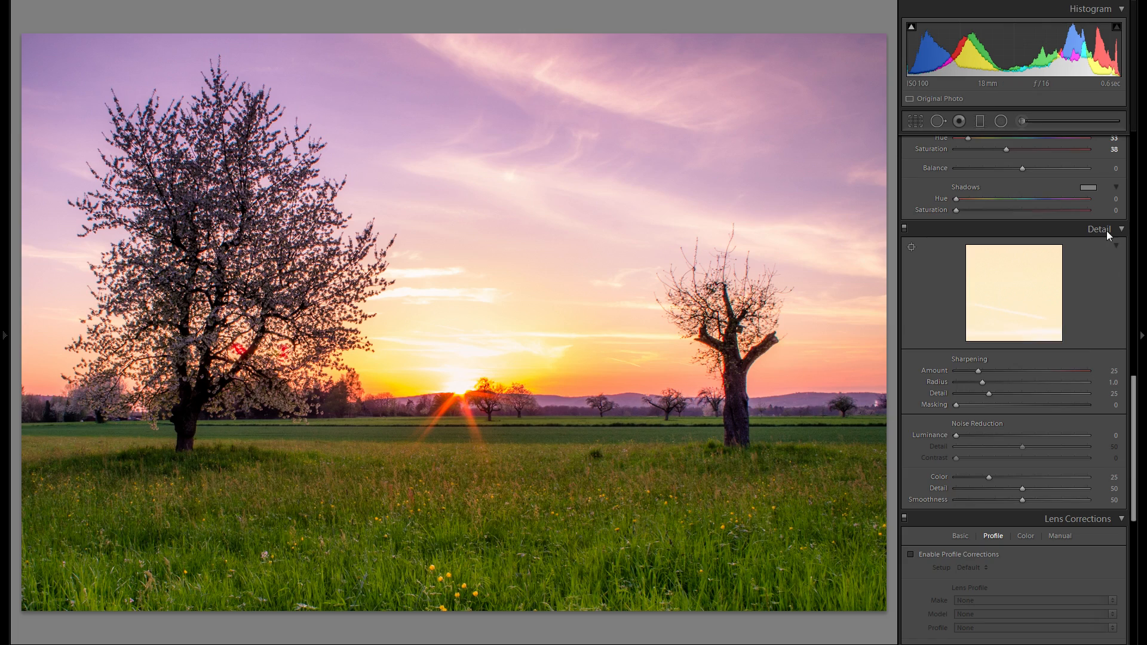
{"action": "left_click", "coordinate": [443, 473]}
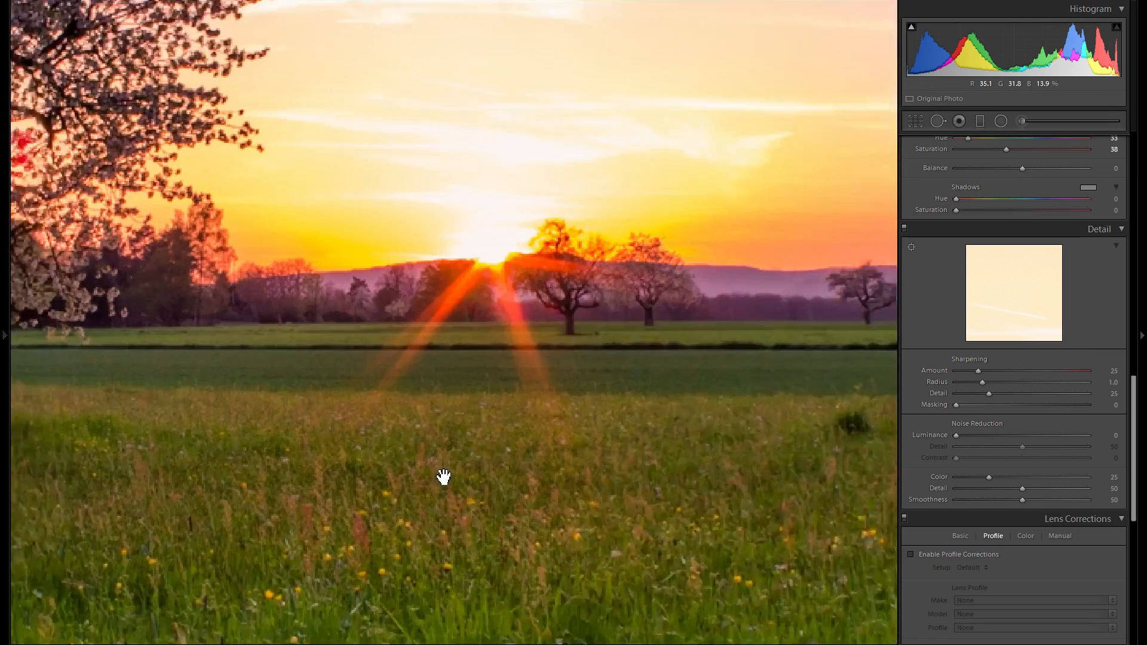
{"action": "left_click_drag", "start_coordinate": [510, 489], "coordinate": [376, 364]}
{"action": "left_click_drag", "start_coordinate": [590, 361], "coordinate": [303, 474]}
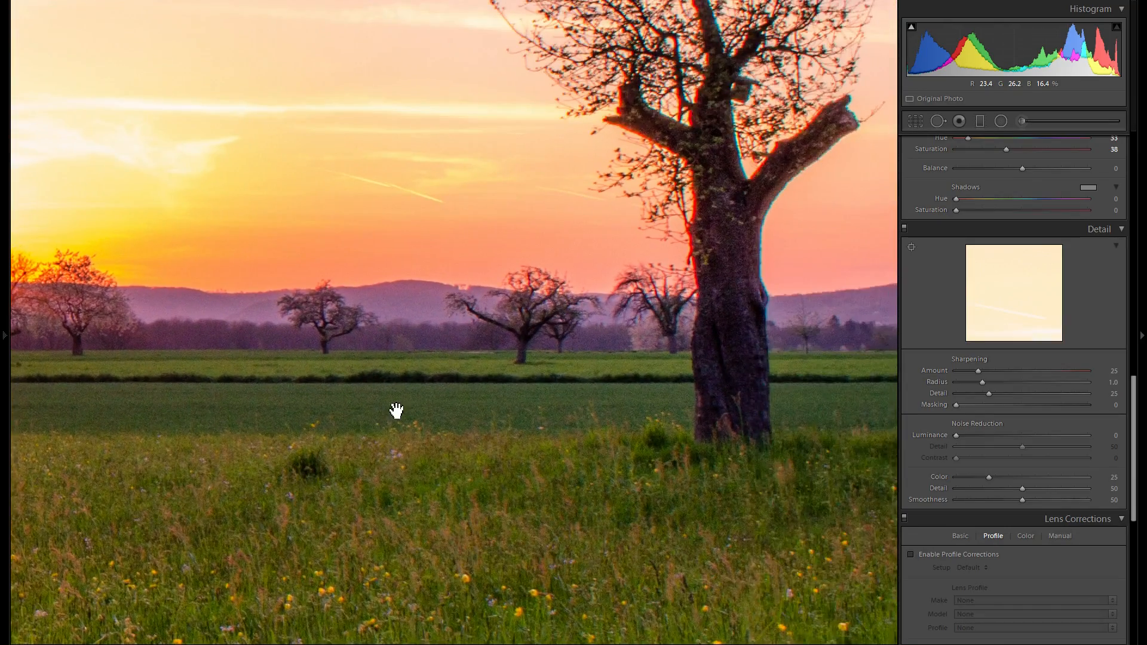
{"action": "left_click_drag", "start_coordinate": [397, 410], "coordinate": [707, 455]}
{"action": "left_click_drag", "start_coordinate": [378, 430], "coordinate": [723, 448]}
{"action": "left_click_drag", "start_coordinate": [425, 432], "coordinate": [486, 306]}
{"action": "left_click_drag", "start_coordinate": [995, 371], "coordinate": [1009, 374]}
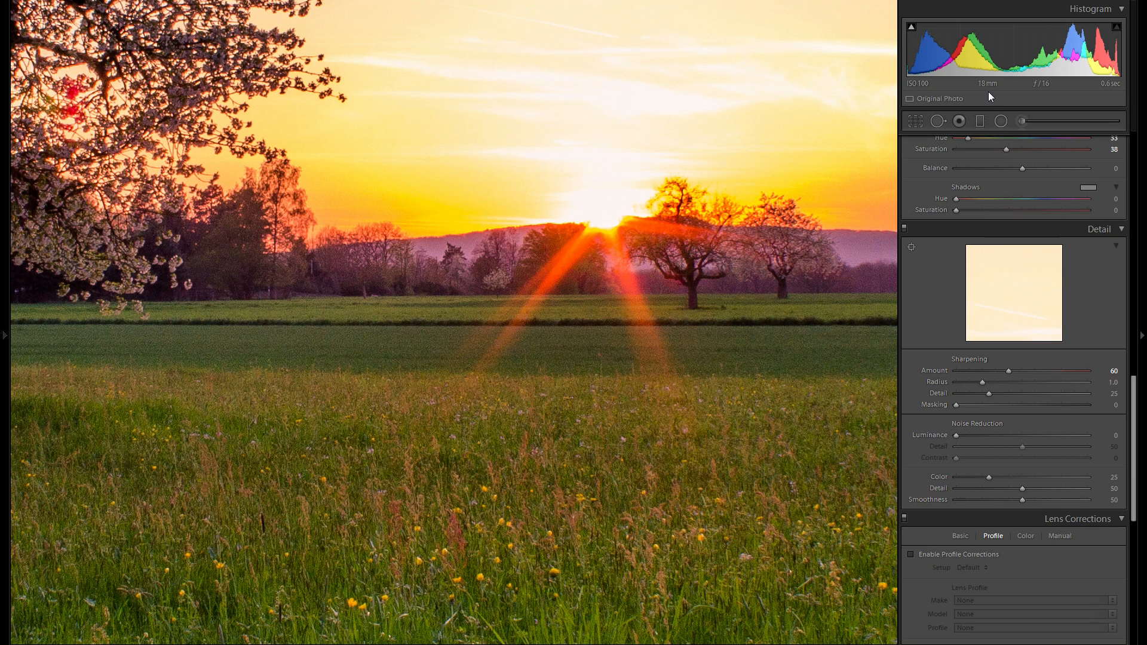
Step: Inspect the sharpened grass, and set the sharpening Masking to 59 using the black-and-white mask preview of the whole photo
{"action": "left_click_drag", "start_coordinate": [582, 349], "coordinate": [515, 353]}
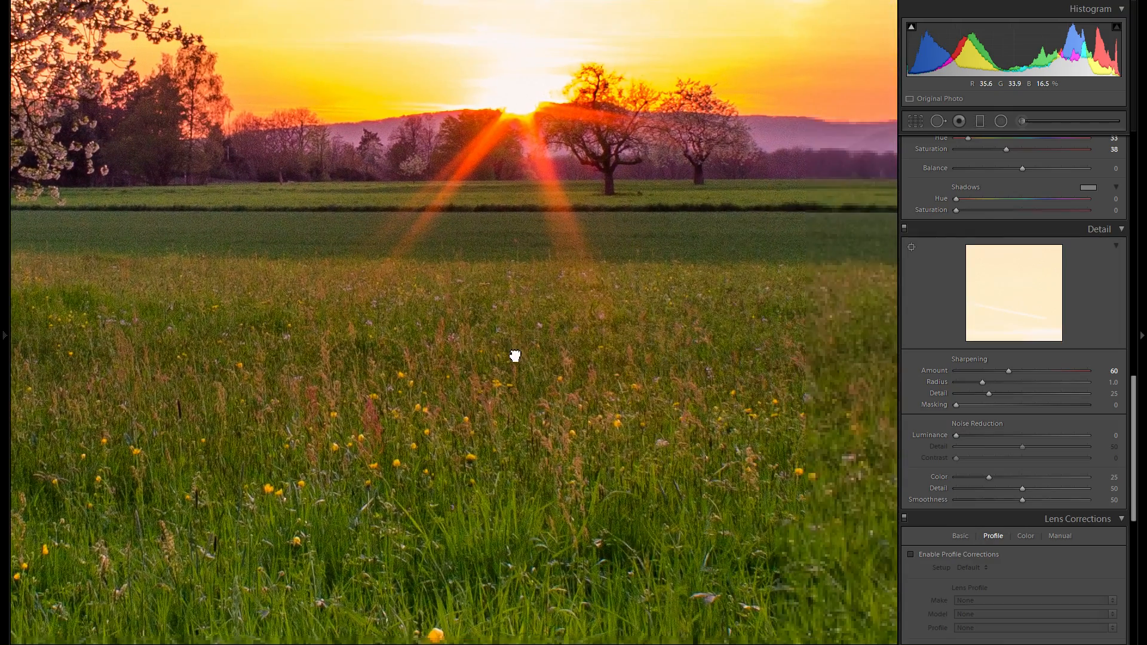
{"action": "left_click_drag", "start_coordinate": [723, 400], "coordinate": [852, 402]}
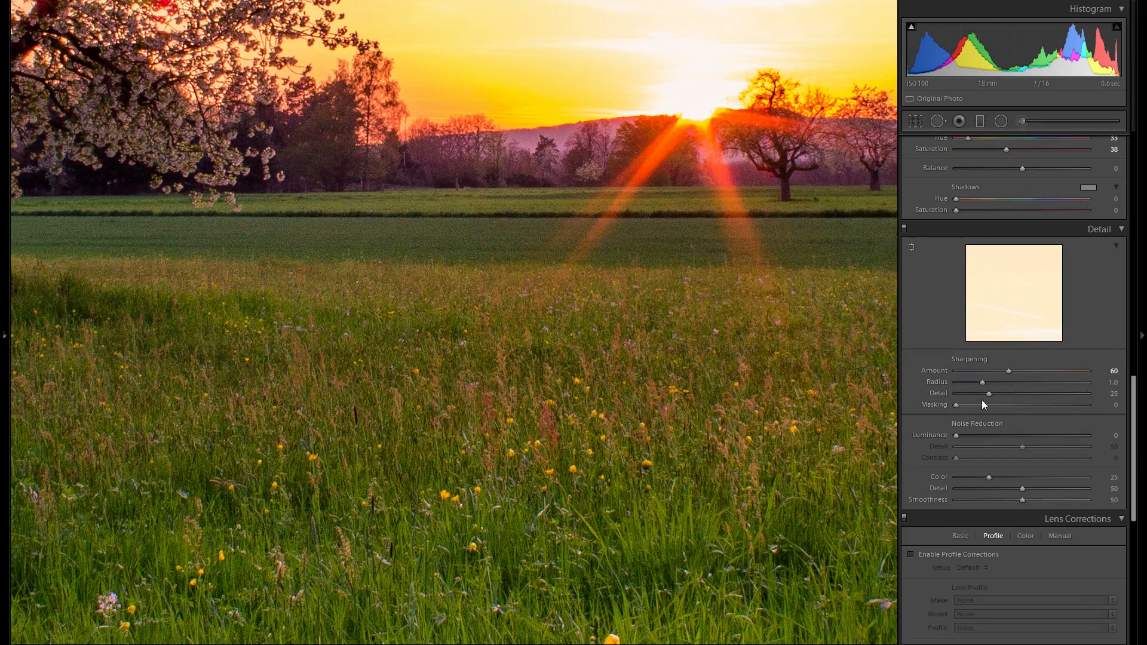
{"action": "left_click", "coordinate": [730, 432]}
{"action": "left_click_drag", "start_coordinate": [730, 432], "coordinate": [691, 436]}
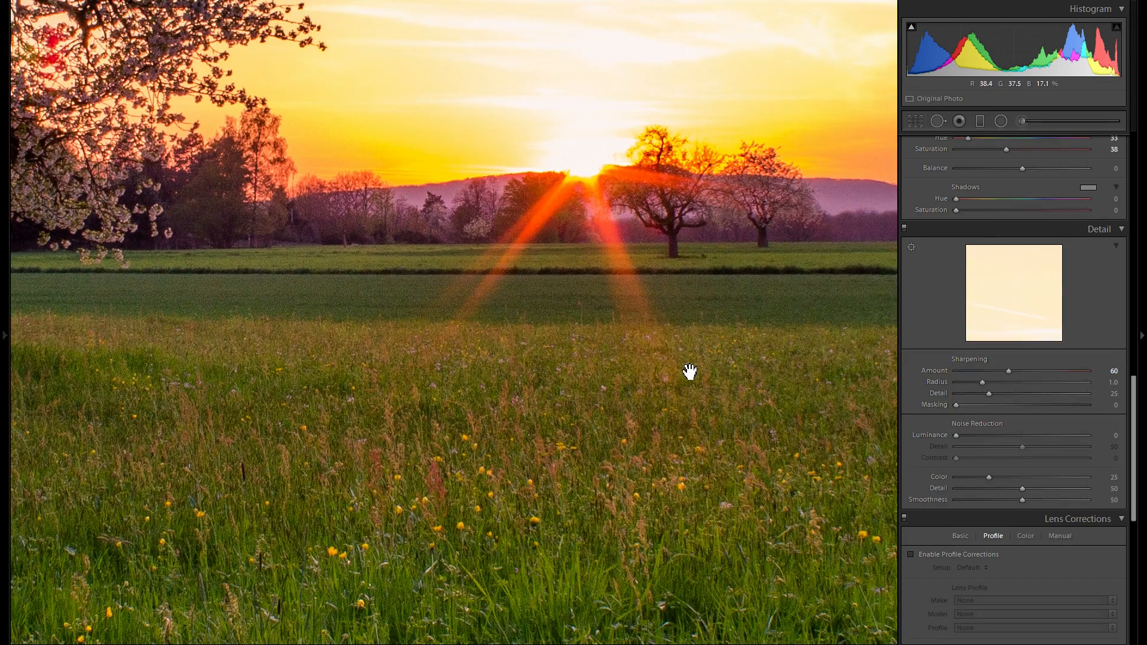
{"action": "left_click", "coordinate": [688, 372]}
{"action": "left_click", "coordinate": [1019, 409], "text": "alt"}
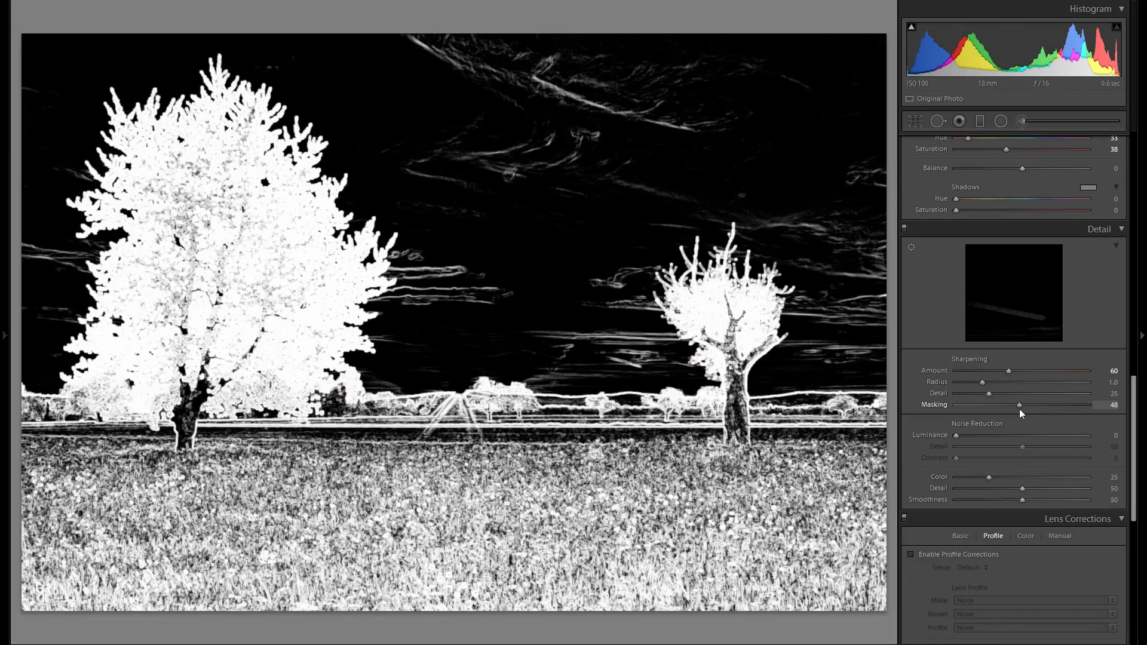
{"action": "mouse_move", "coordinate": [1019, 409]}
{"action": "left_mouse_down"}
{"action": "mouse_move", "coordinate": [1053, 407]}
{"action": "mouse_move", "coordinate": [1013, 404]}
{"action": "mouse_move", "coordinate": [1029, 404]}
{"action": "left_mouse_up"}
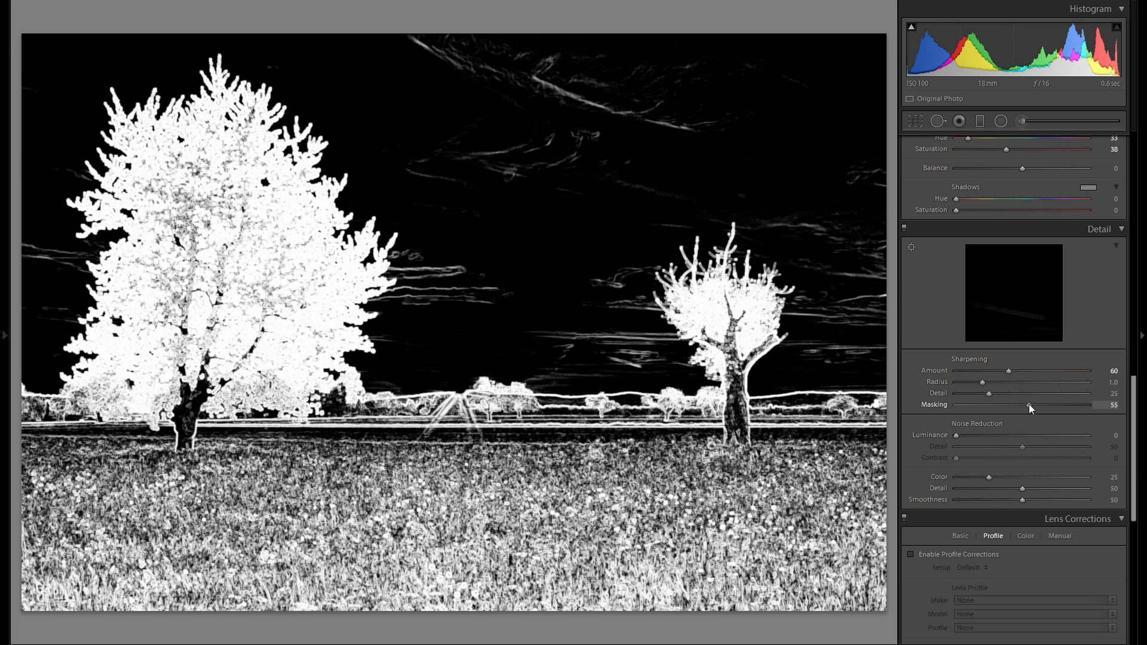
{"action": "left_click_drag", "start_coordinate": [1029, 404], "coordinate": [1034, 404]}
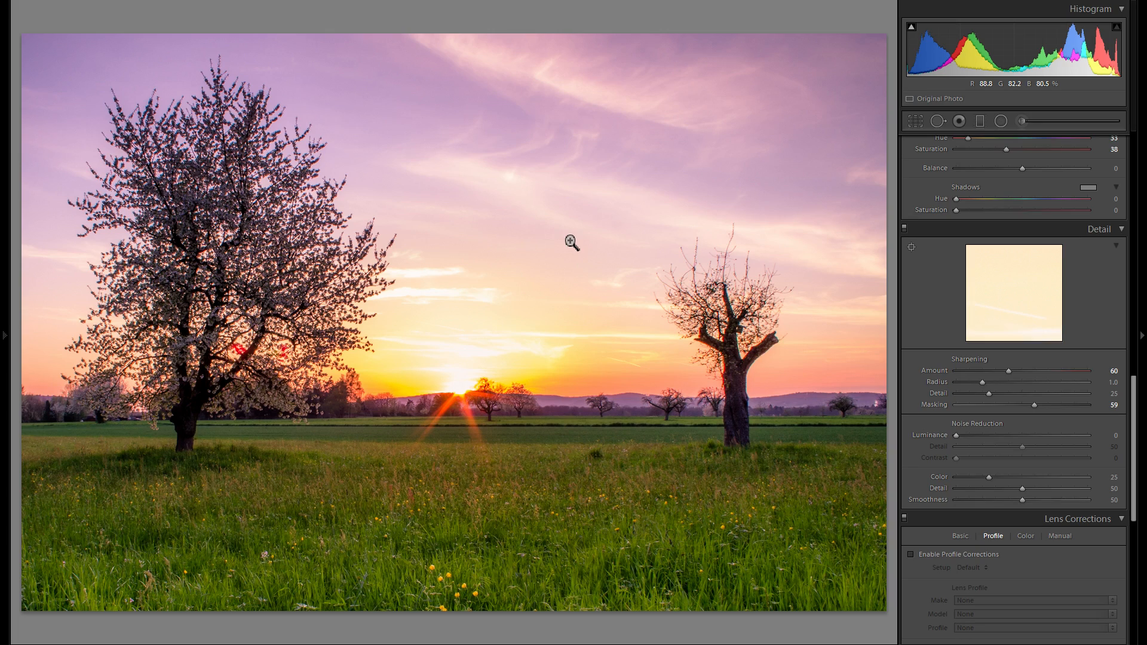
Step: Check the meadow at close range for colour noise and raise the Color noise reduction to 85
{"action": "left_click", "coordinate": [442, 456]}
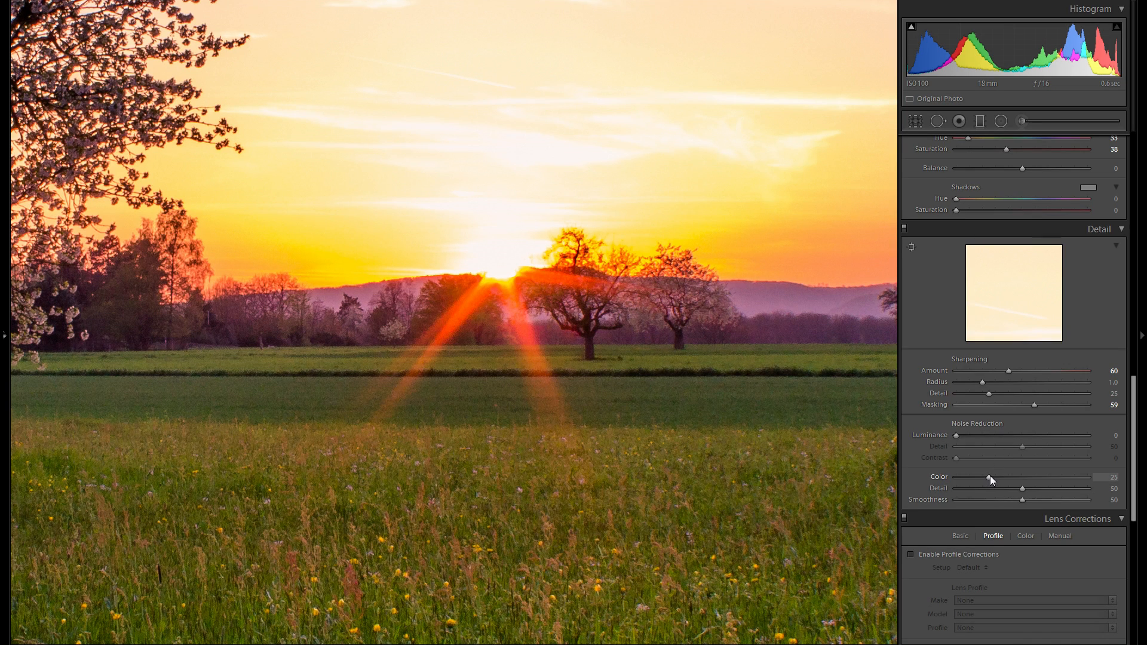
{"action": "left_click_drag", "start_coordinate": [690, 505], "coordinate": [880, 451]}
{"action": "left_click_drag", "start_coordinate": [740, 446], "coordinate": [615, 490]}
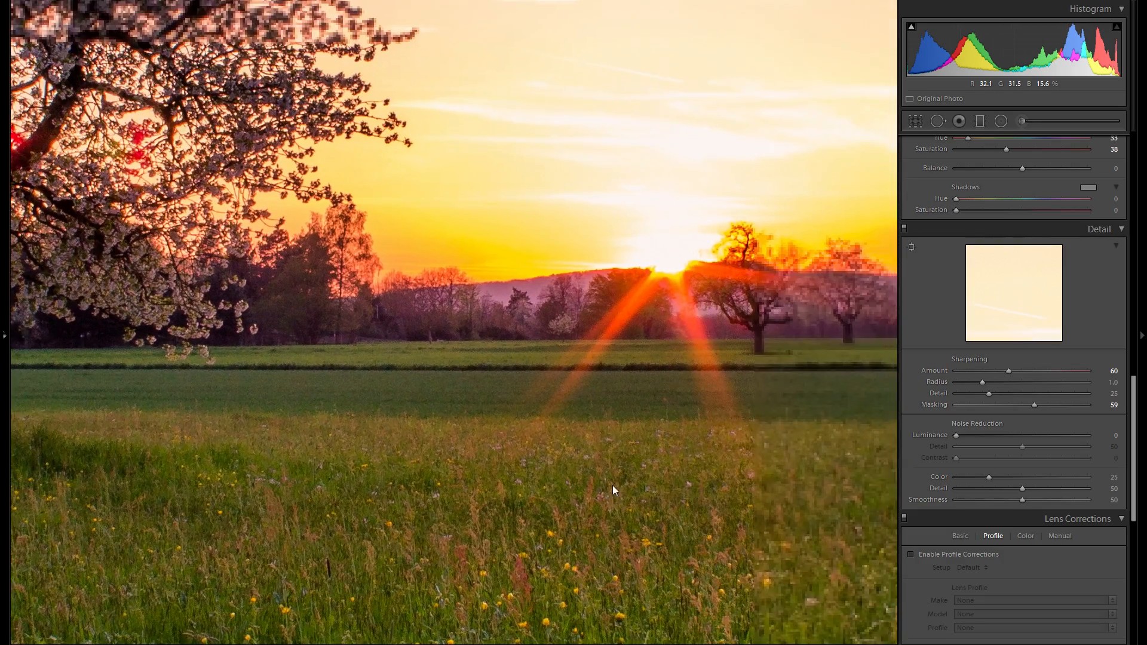
{"action": "left_click_drag", "start_coordinate": [696, 489], "coordinate": [335, 428]}
{"action": "left_click_drag", "start_coordinate": [464, 436], "coordinate": [355, 432]}
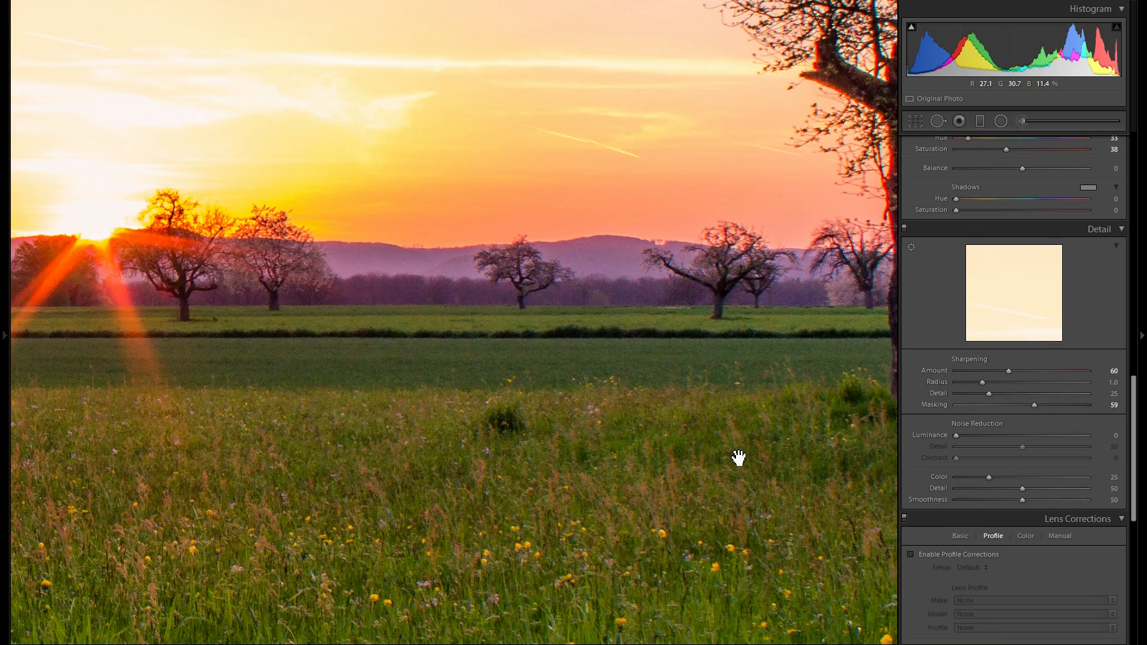
{"action": "left_click_drag", "start_coordinate": [989, 477], "coordinate": [1068, 476]}
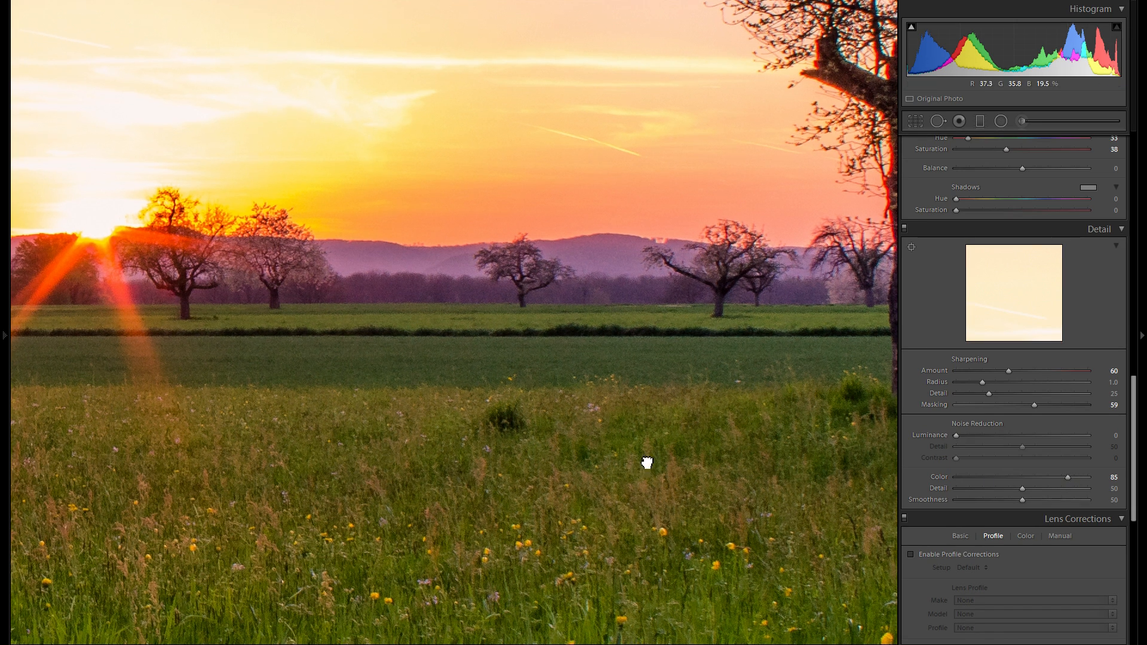
Step: Compare the meadow with Color noise reduction reset to its default and raised back to 85
{"action": "left_click_drag", "start_coordinate": [645, 463], "coordinate": [709, 402]}
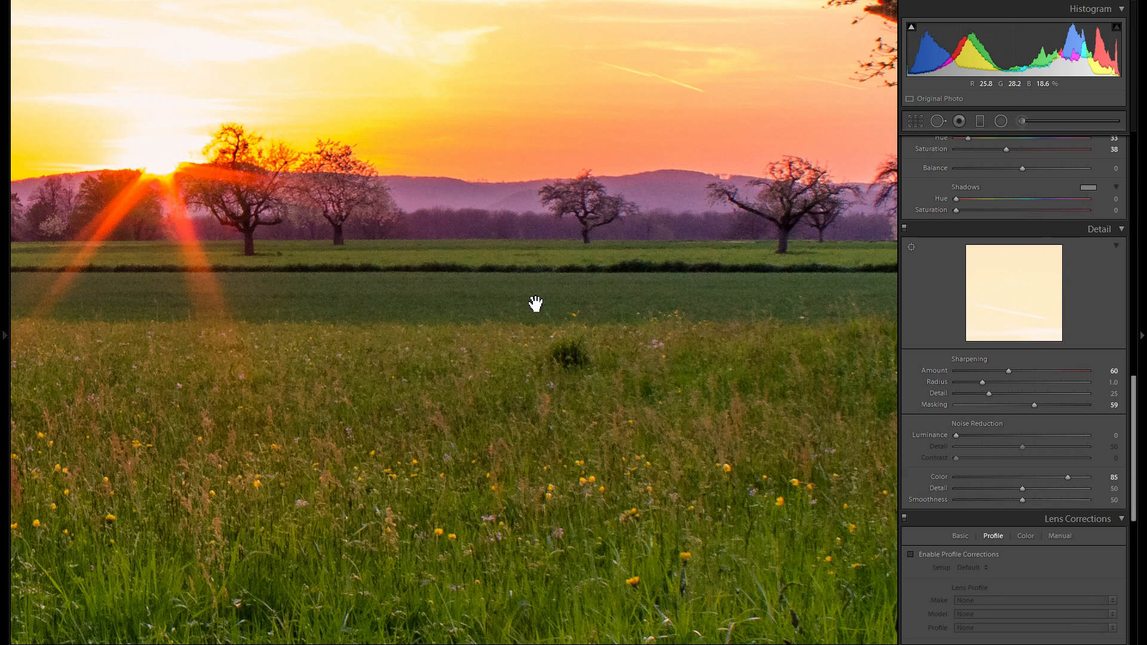
{"action": "left_click_drag", "start_coordinate": [536, 305], "coordinate": [592, 289]}
{"action": "double_click", "coordinate": [937, 478]}
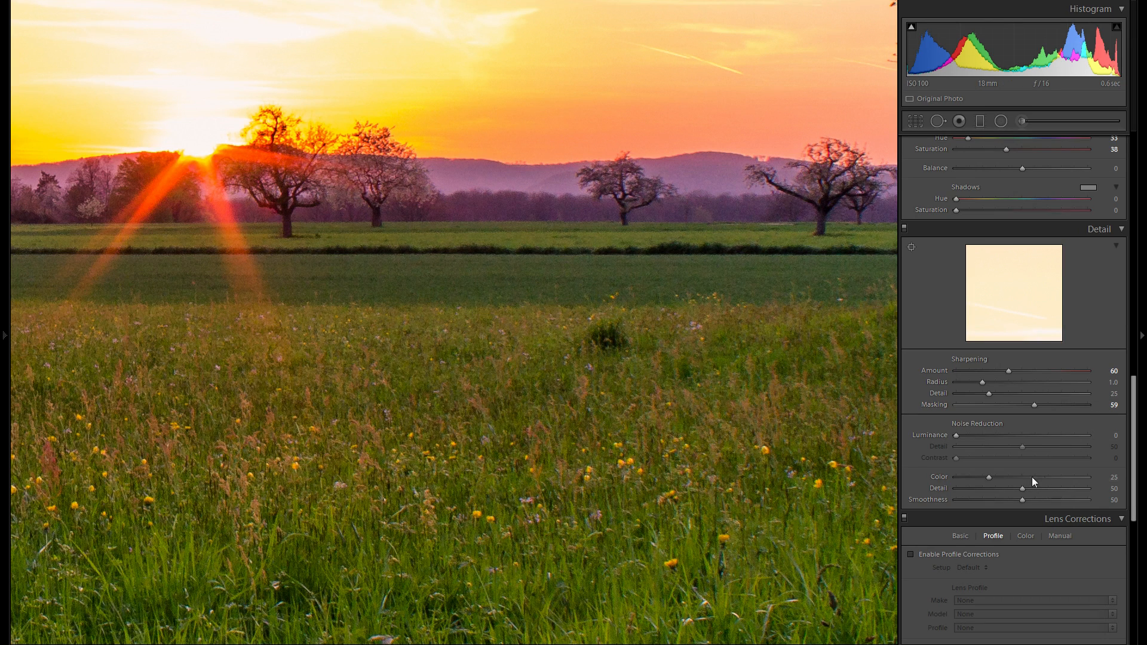
{"action": "left_click_drag", "start_coordinate": [1031, 477], "coordinate": [1062, 477]}
{"action": "left_click", "coordinate": [576, 346]}
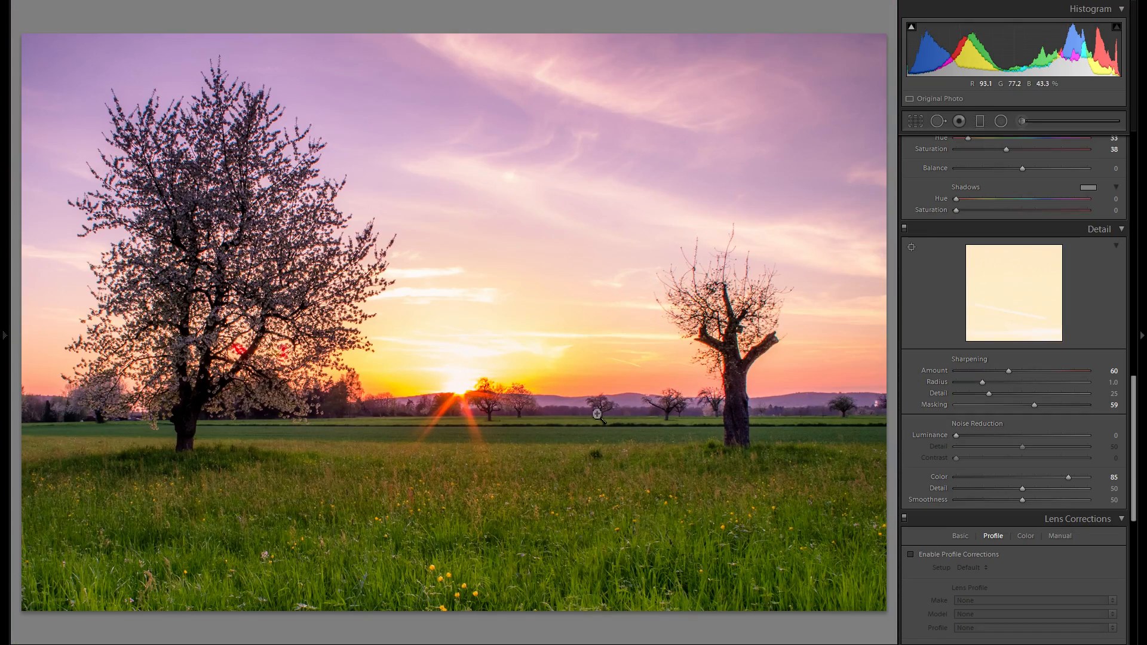
Step: Compare the field around the sun with Color noise reduction at its default and back at 85, inspecting across towards the large tree
{"action": "left_click", "coordinate": [525, 442]}
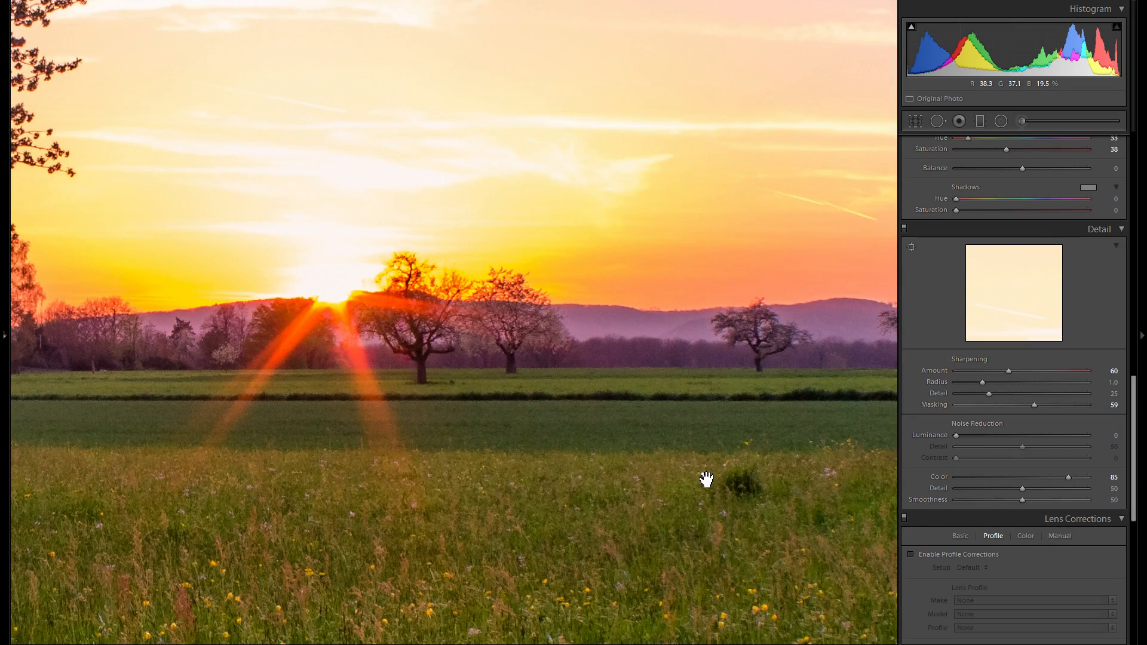
{"action": "double_click", "coordinate": [943, 476]}
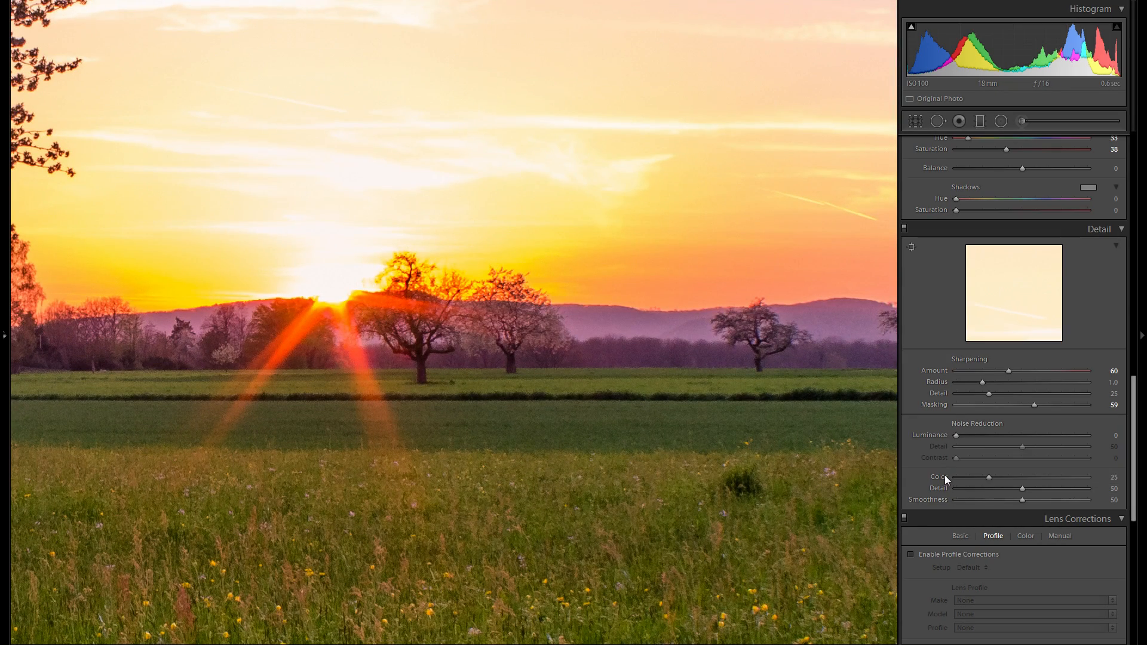
{"action": "left_click", "coordinate": [1071, 479]}
{"action": "left_click_drag", "start_coordinate": [541, 356], "coordinate": [670, 302]}
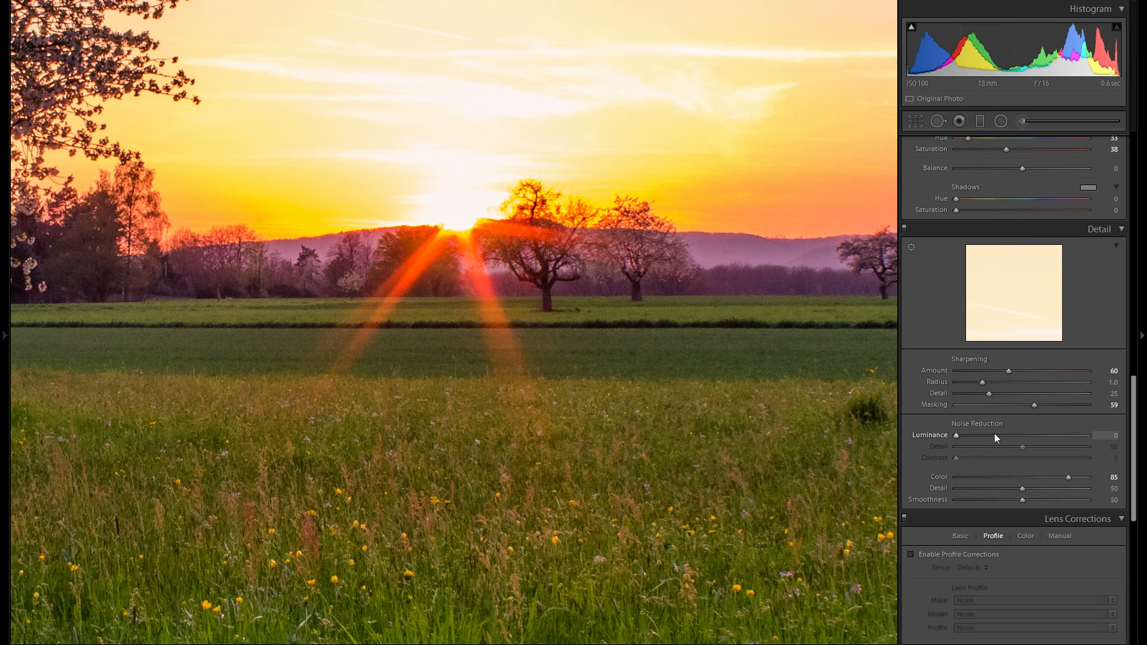
{"action": "left_click_drag", "start_coordinate": [745, 397], "coordinate": [843, 420]}
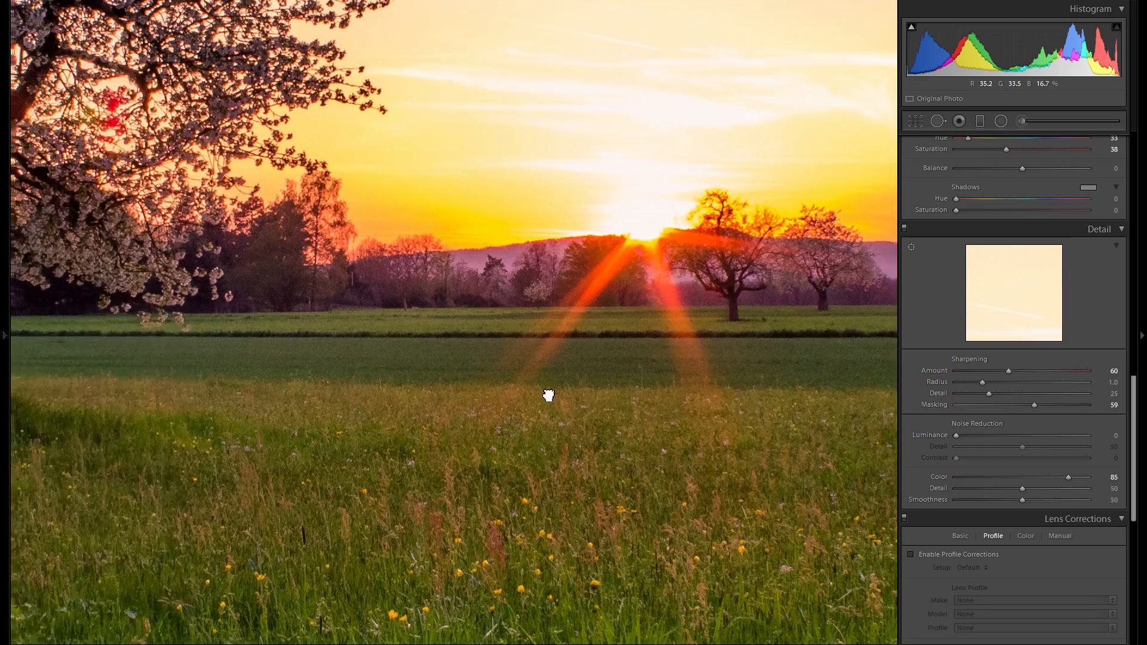
{"action": "left_click_drag", "start_coordinate": [548, 395], "coordinate": [677, 399]}
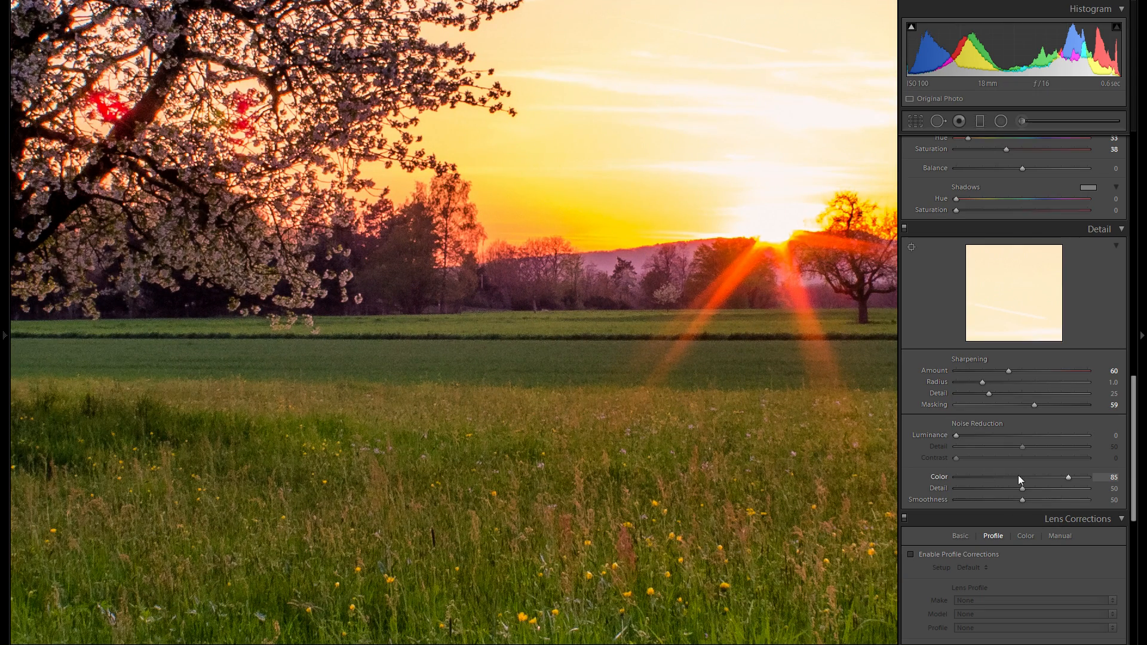
Step: Try Luminance noise reduction at 16 on the meadow at close range and reset it to its default
{"action": "left_click_drag", "start_coordinate": [987, 438], "coordinate": [993, 435]}
{"action": "double_click", "coordinate": [942, 433]}
{"action": "left_click_drag", "start_coordinate": [581, 432], "coordinate": [671, 395]}
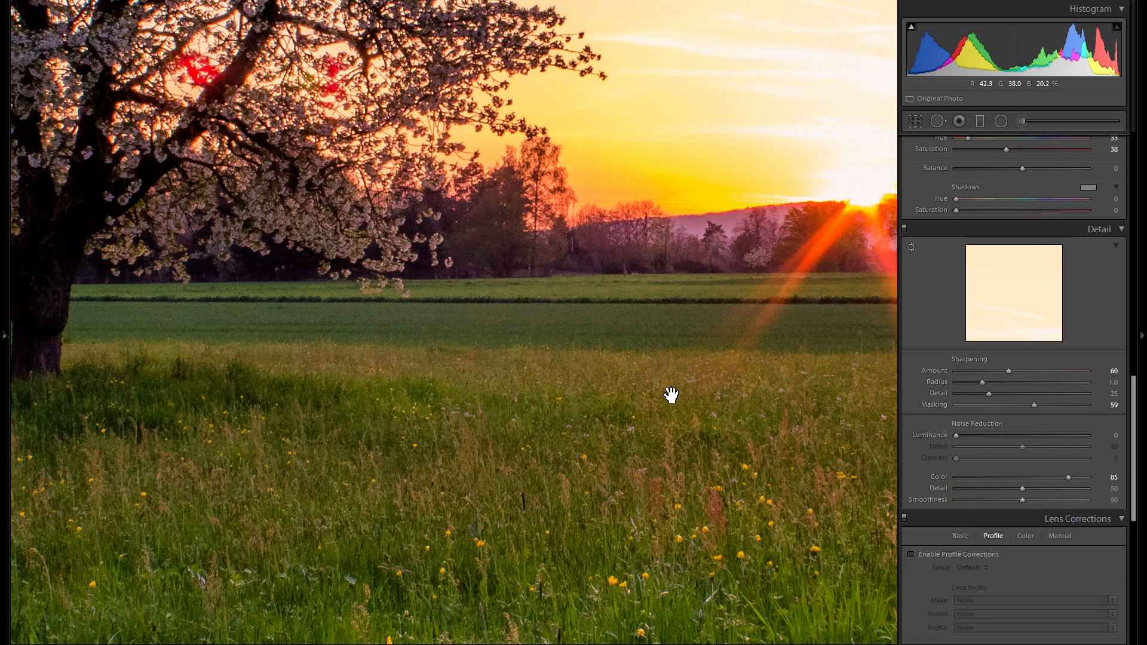
{"action": "left_click_drag", "start_coordinate": [956, 436], "coordinate": [976, 438]}
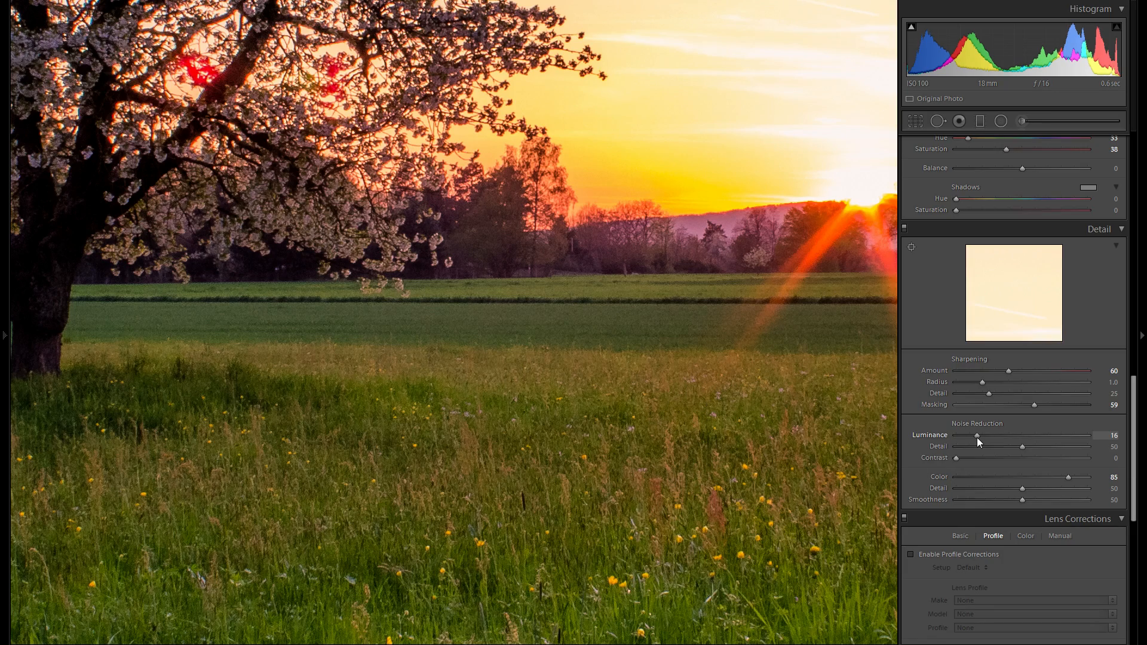
{"action": "double_click", "coordinate": [977, 437]}
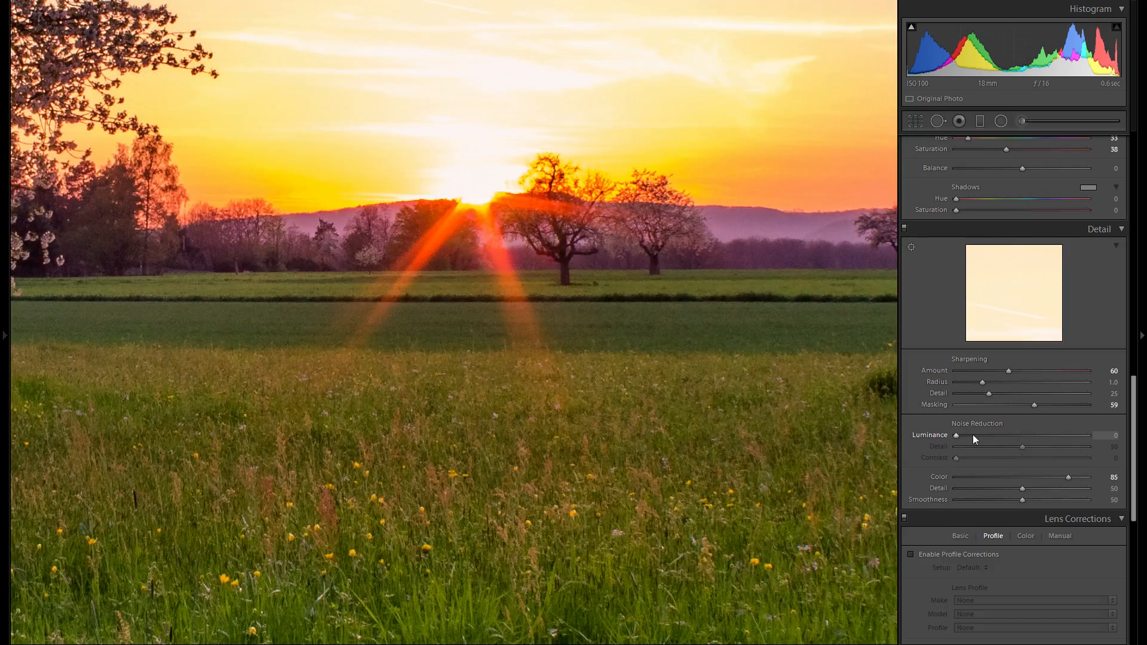
Step: Set the Luminance noise reduction to 15, check the meadow at close range and return to the whole photo
{"action": "left_click", "coordinate": [972, 435]}
{"action": "left_click_drag", "start_coordinate": [693, 383], "coordinate": [817, 396]}
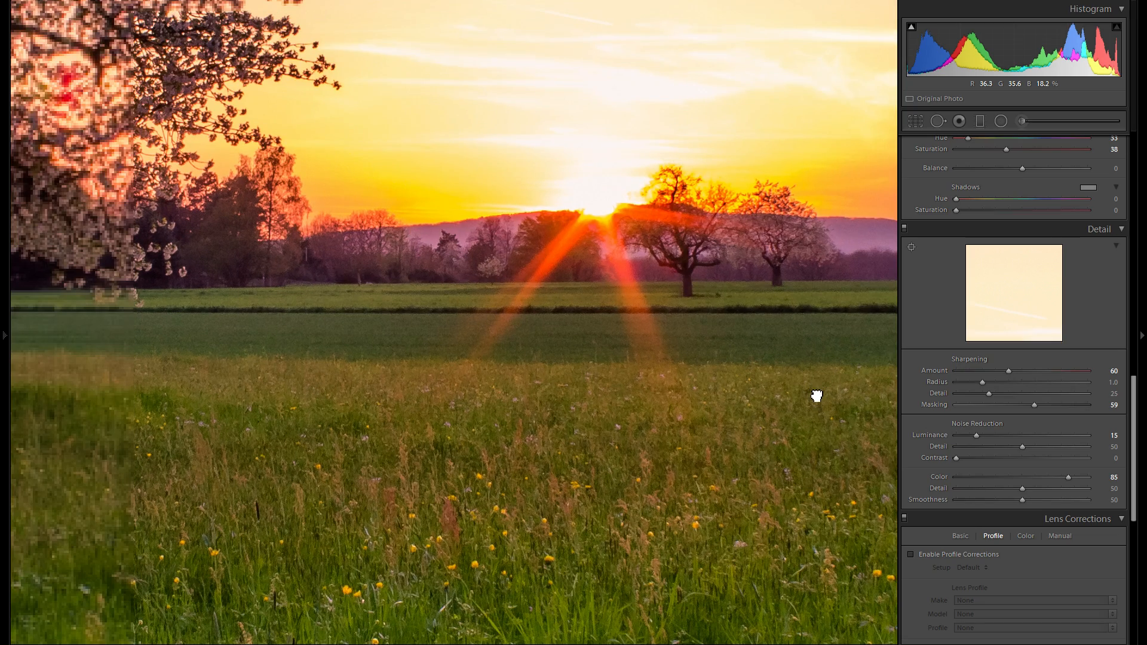
{"action": "left_click", "coordinate": [771, 392]}
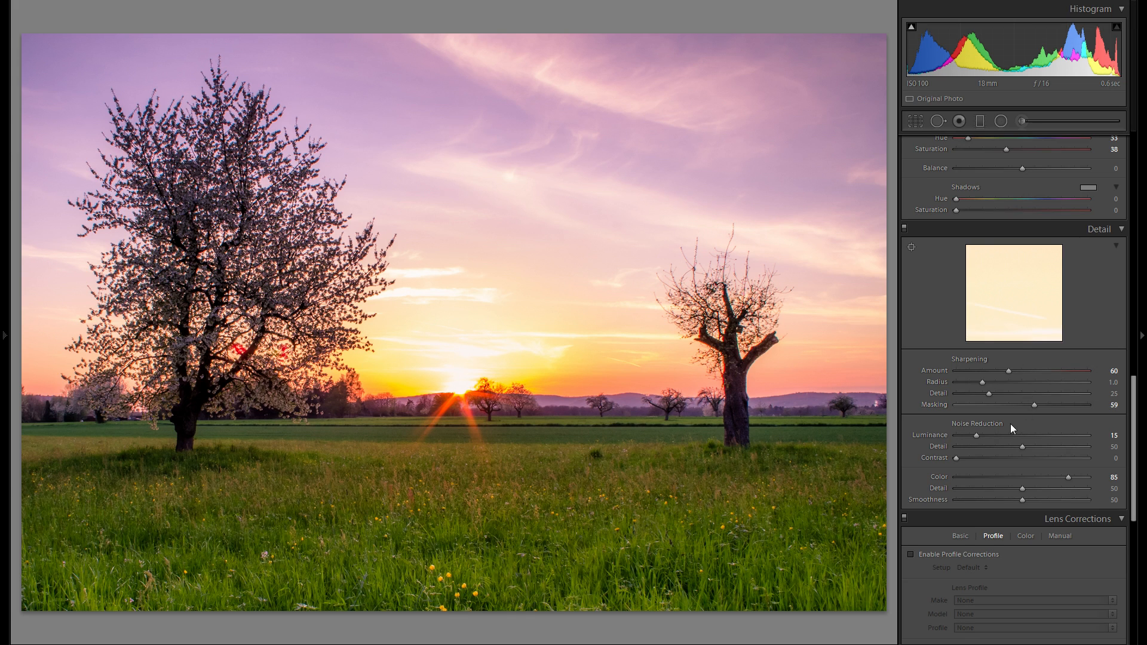
Step: Enable lens profile corrections with the Canon EF-S 18-55mm f/3.5-5.6 IS profile and compare the photo with and without them
{"action": "scroll", "coordinate": [1017, 430], "scroll_direction": "down", "scroll_amount": 8}
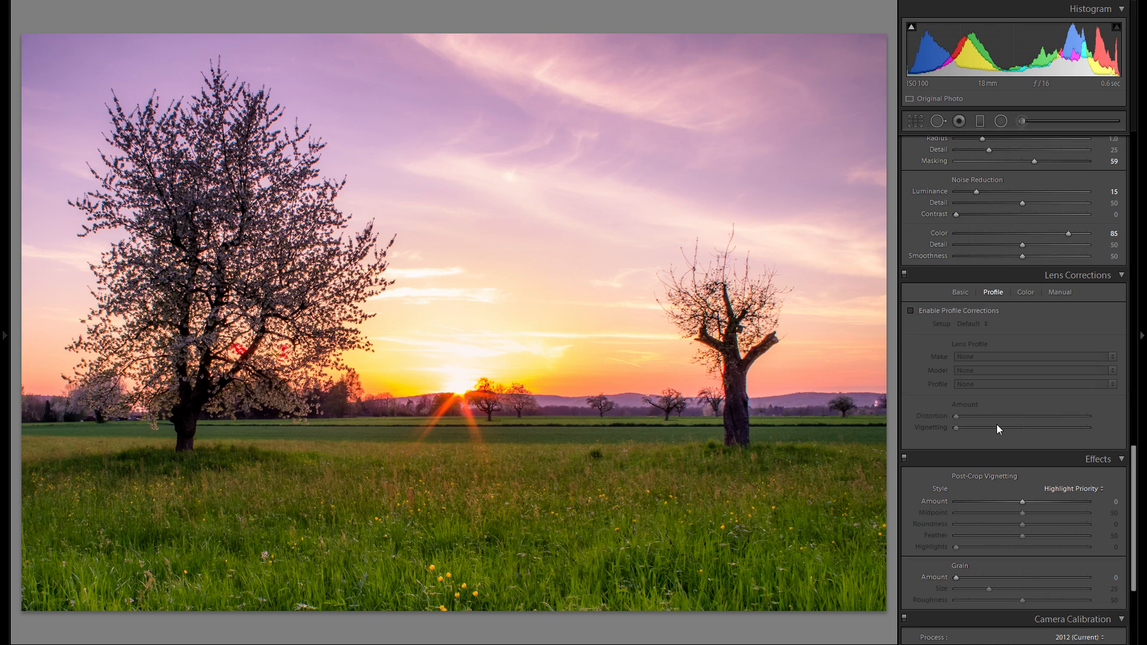
{"action": "scroll", "coordinate": [1038, 447], "scroll_direction": "down", "scroll_amount": 1}
{"action": "scroll", "coordinate": [1016, 413], "scroll_direction": "up", "scroll_amount": 4}
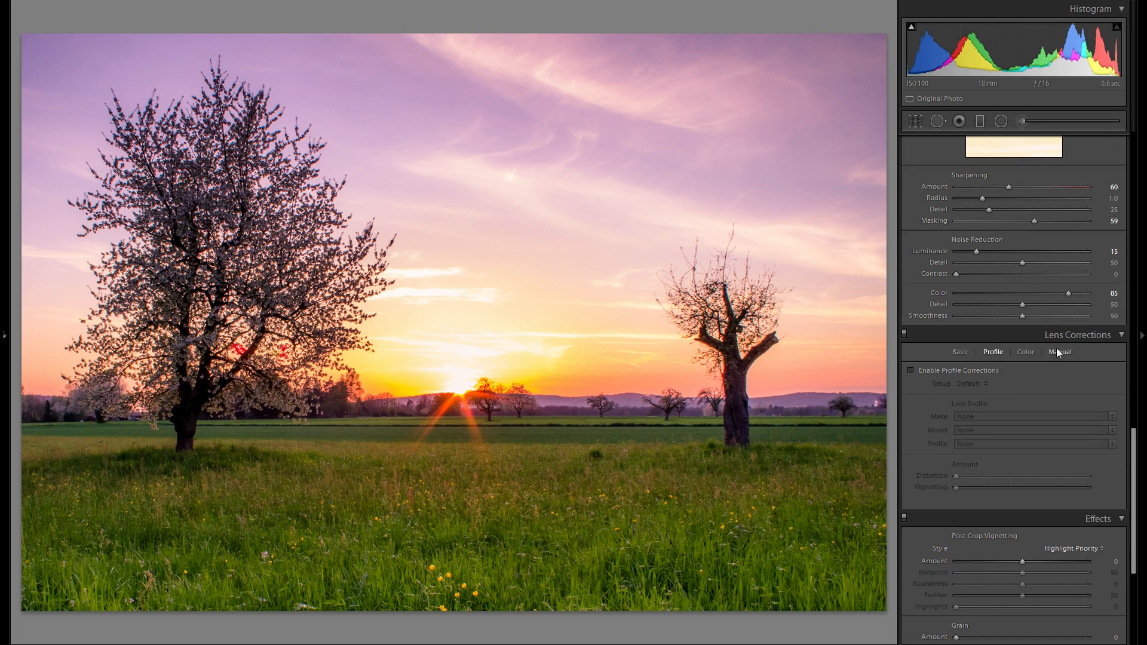
{"action": "left_click", "coordinate": [972, 372]}
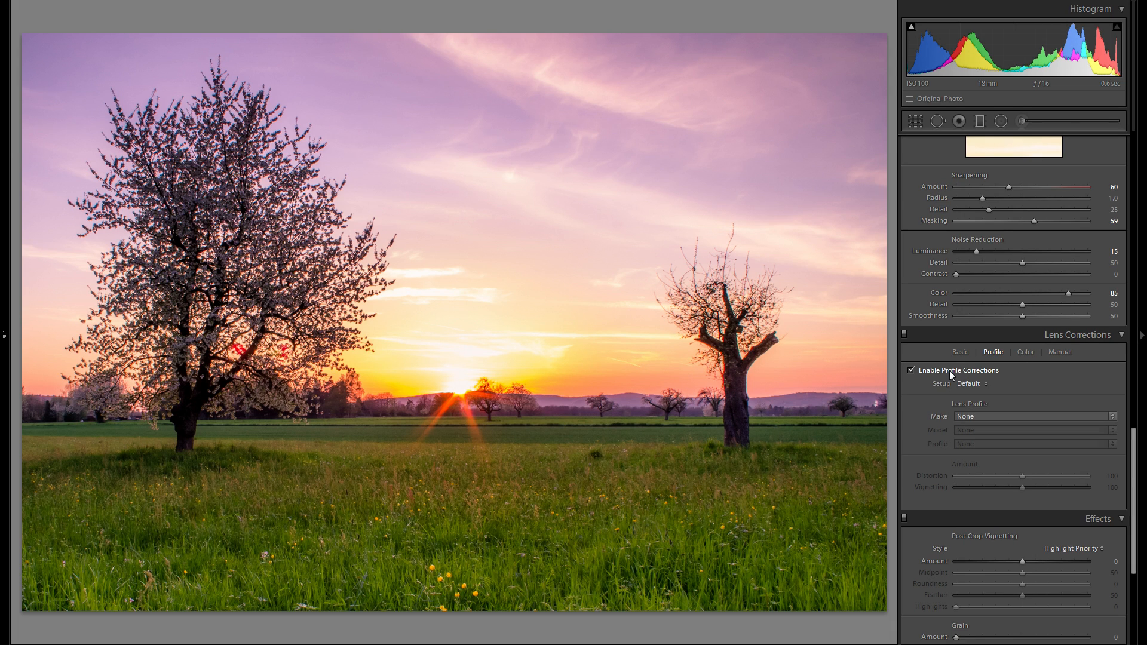
{"action": "left_click", "coordinate": [989, 416]}
{"action": "left_click", "coordinate": [1063, 448]}
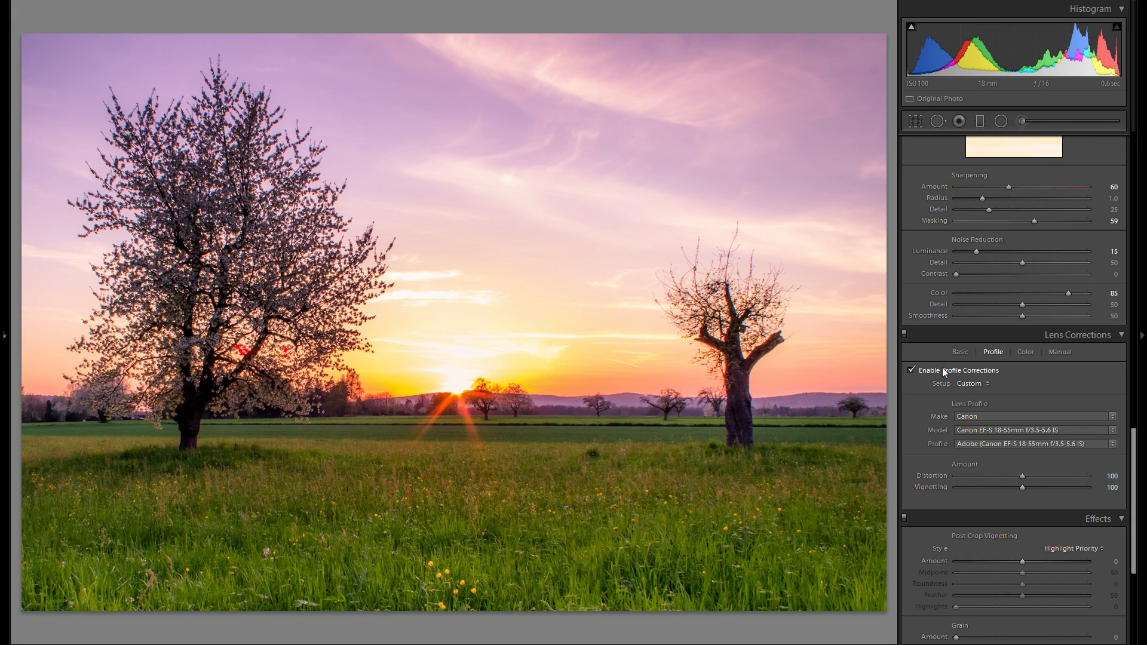
{"action": "left_click", "coordinate": [942, 367]}
{"action": "left_click", "coordinate": [941, 367]}
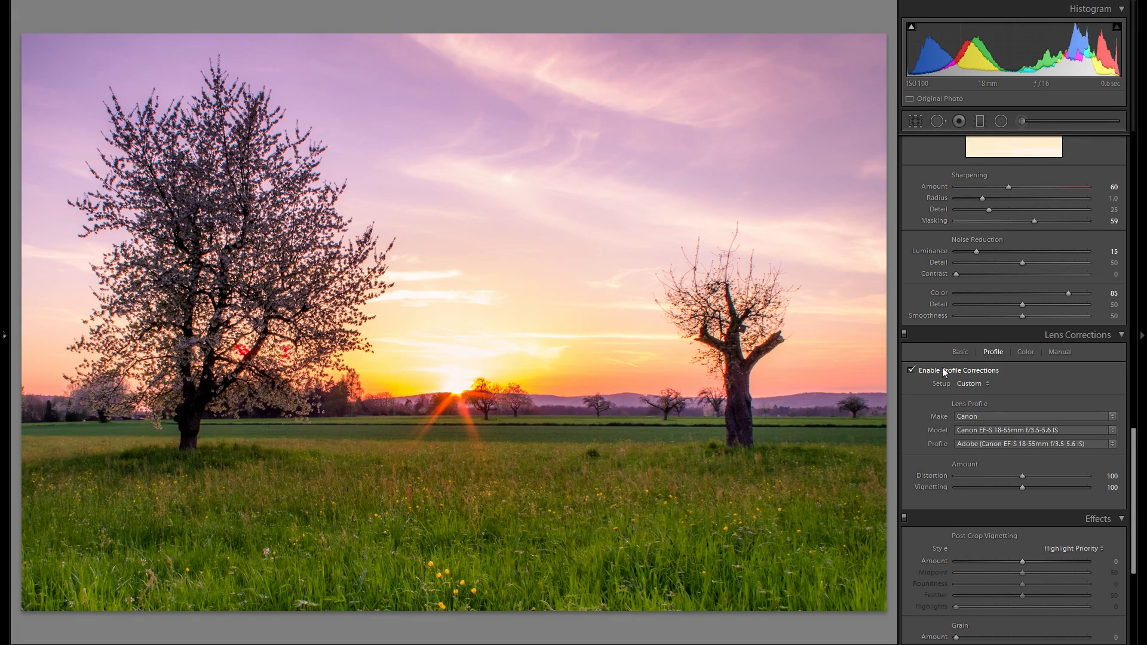
Step: Enable Remove Chromatic Aberration and compare its effect on the bare tree's branches at close range
{"action": "left_click", "coordinate": [1020, 351]}
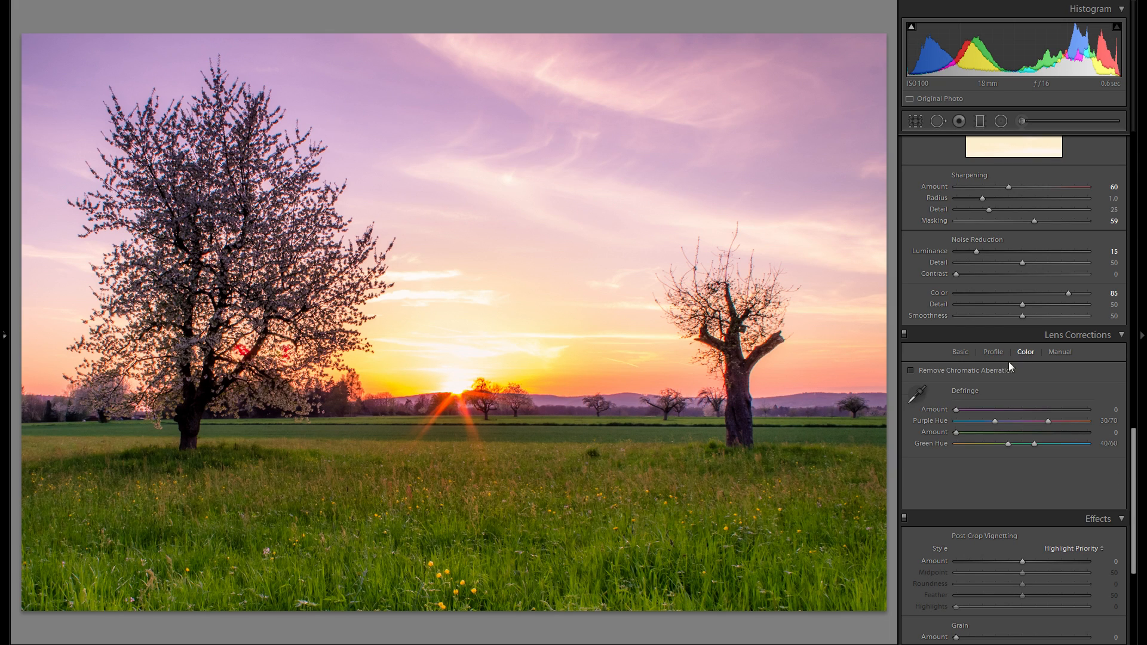
{"action": "left_click", "coordinate": [988, 368]}
{"action": "left_click", "coordinate": [705, 302]}
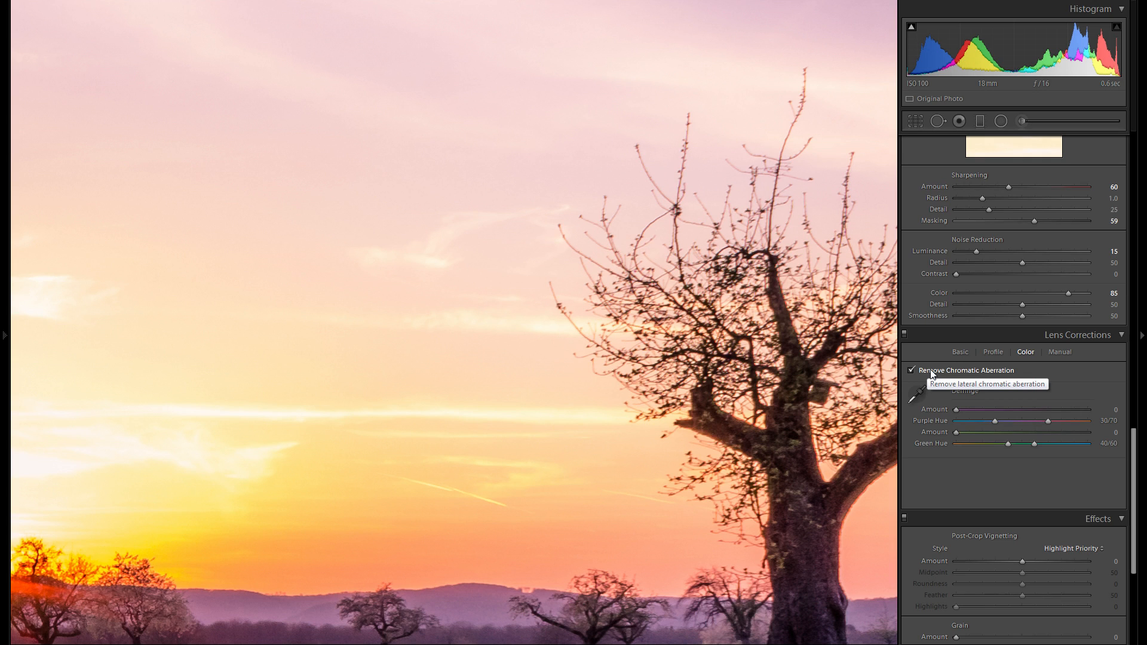
{"action": "left_click", "coordinate": [715, 375]}
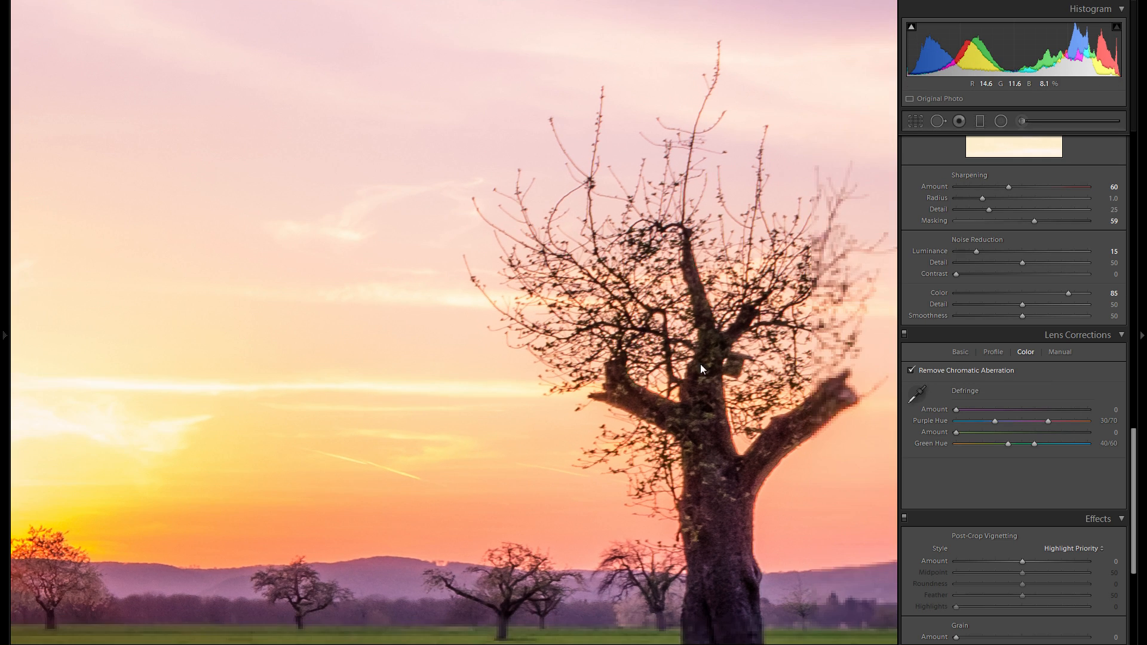
{"action": "left_click", "coordinate": [942, 370]}
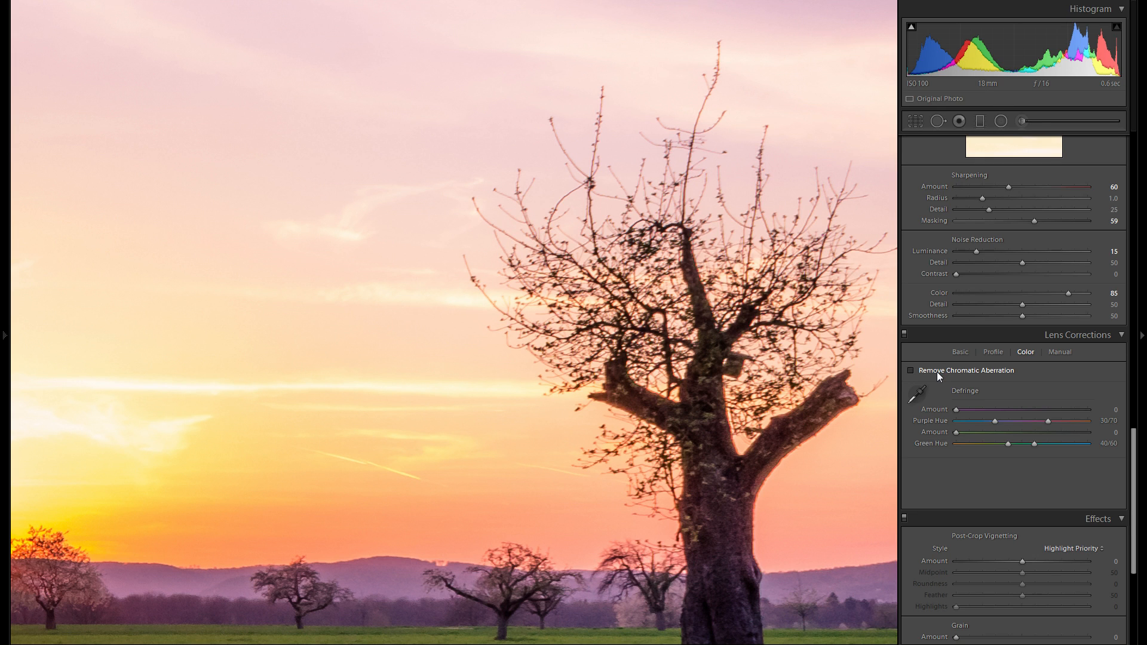
{"action": "left_click", "coordinate": [936, 372]}
{"action": "left_click", "coordinate": [492, 384]}
Step: Try Post-Crop Vignetting Amounts of -13, -99 and -10, and reset the Amount to its default
{"action": "scroll", "coordinate": [1069, 472], "scroll_direction": "down", "scroll_amount": 5}
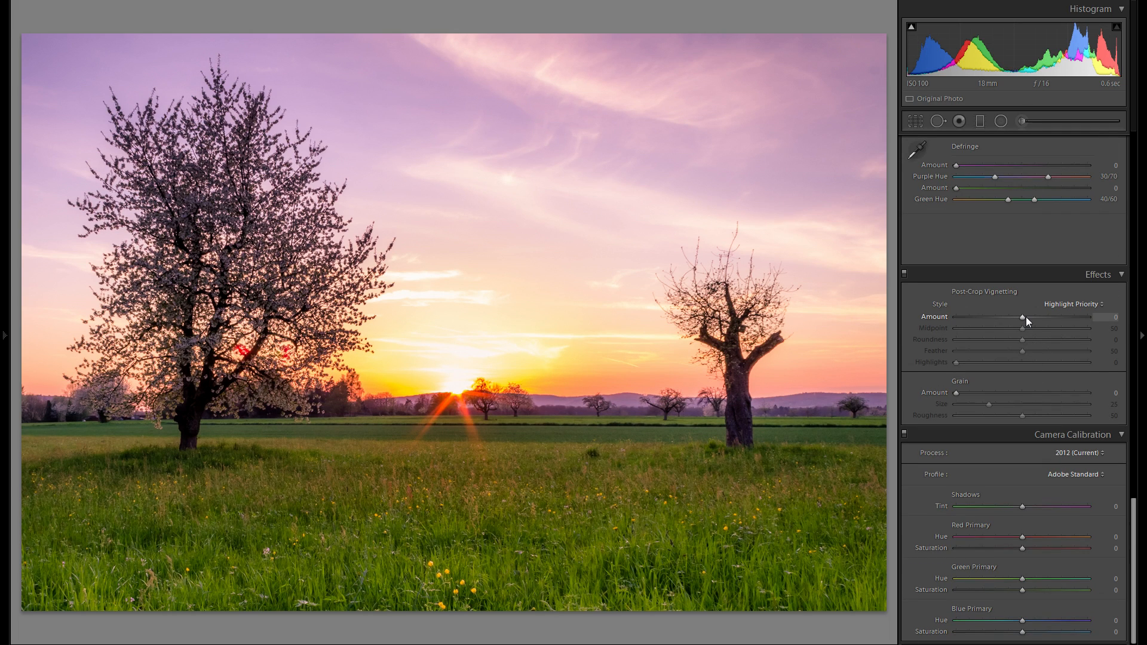
{"action": "left_click_drag", "start_coordinate": [1025, 316], "coordinate": [1017, 316]}
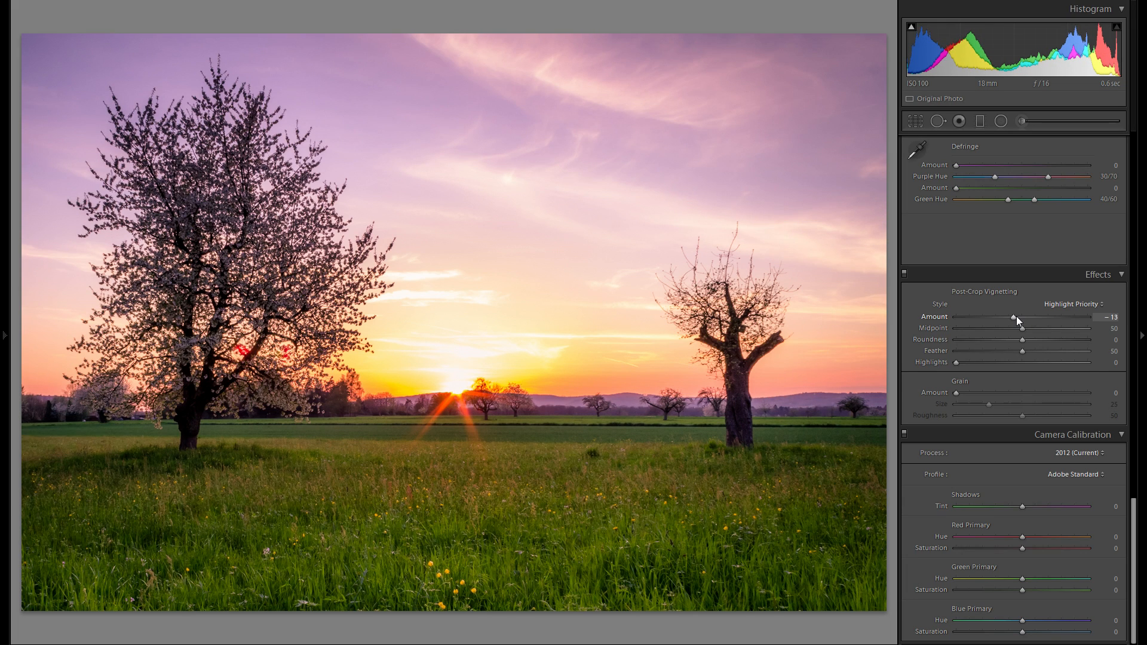
{"action": "left_click_drag", "start_coordinate": [1016, 317], "coordinate": [952, 320]}
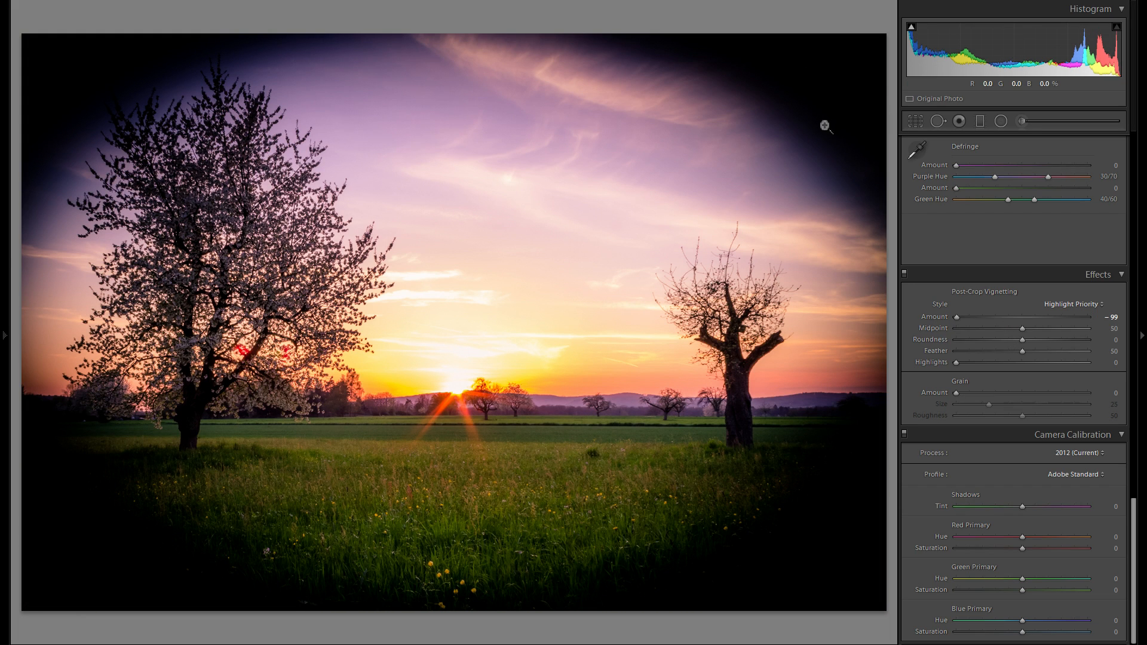
{"action": "left_click", "coordinate": [1014, 319]}
{"action": "mouse_move", "coordinate": [1013, 319]}
{"action": "left_mouse_down"}
{"action": "mouse_move", "coordinate": [968, 316]}
{"action": "mouse_move", "coordinate": [1014, 319]}
{"action": "left_mouse_up"}
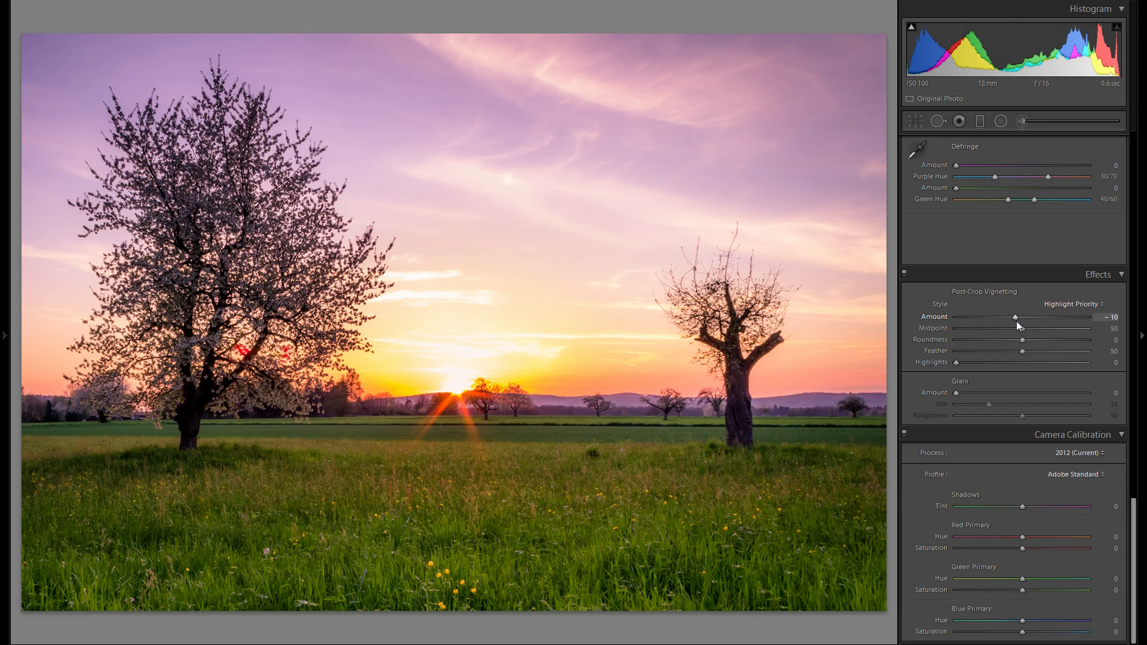
{"action": "double_click", "coordinate": [944, 317]}
Step: Set the Post-Crop Vignetting Amount to -13 and compare the photo with the effects off and on
{"action": "left_click_drag", "start_coordinate": [1023, 316], "coordinate": [1015, 317]}
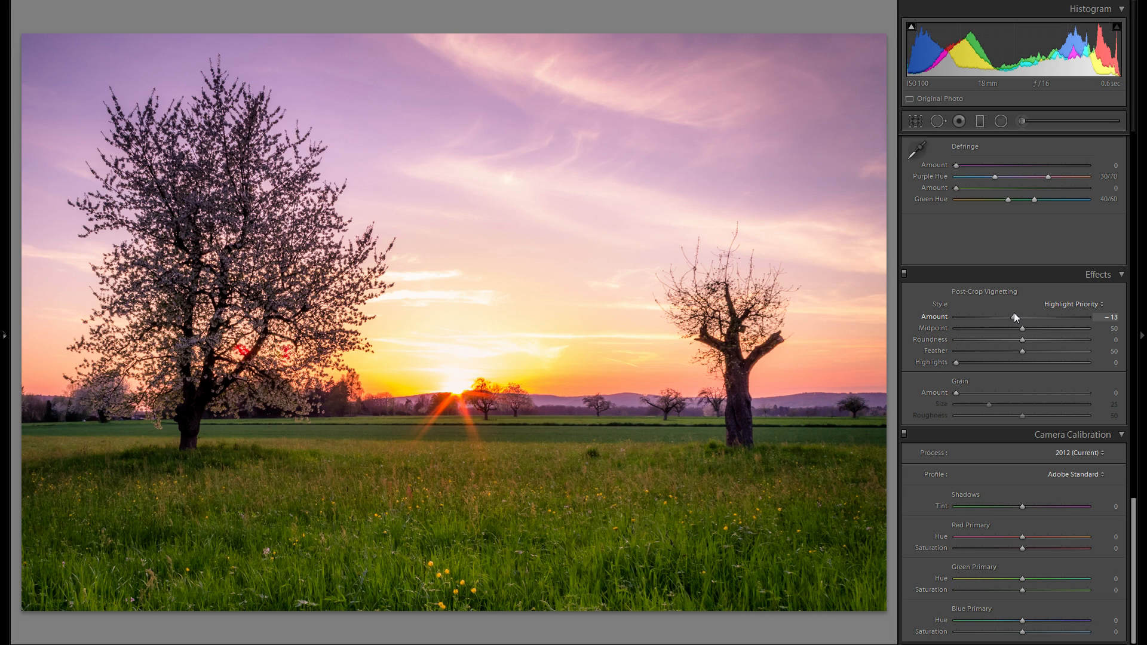
{"action": "left_click", "coordinate": [905, 274]}
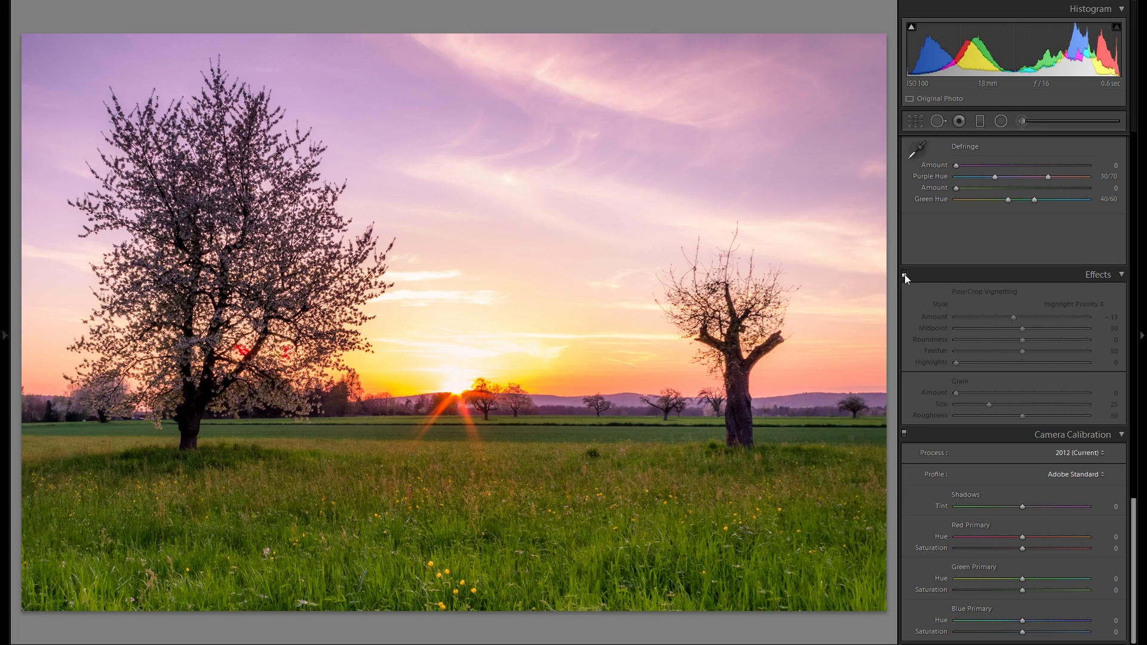
{"action": "left_click", "coordinate": [905, 274]}
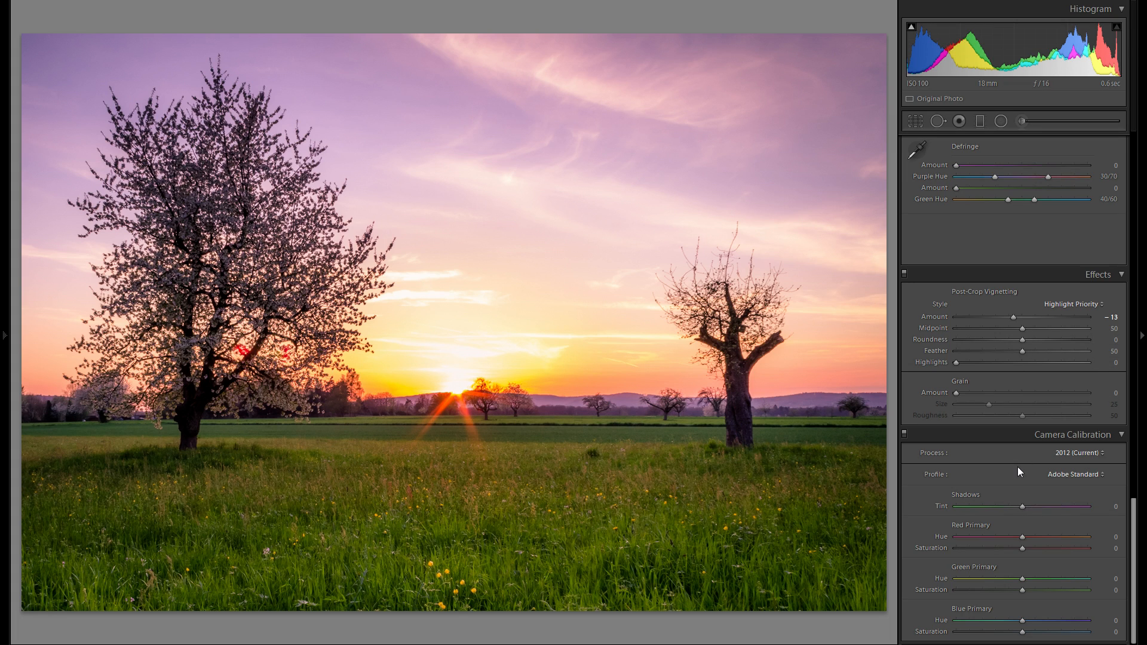
Step: Try the Camera Faithful and Camera Landscape calibration profiles on the photo
{"action": "left_click", "coordinate": [1080, 476]}
{"action": "left_click", "coordinate": [1080, 476]}
{"action": "left_click", "coordinate": [1069, 475]}
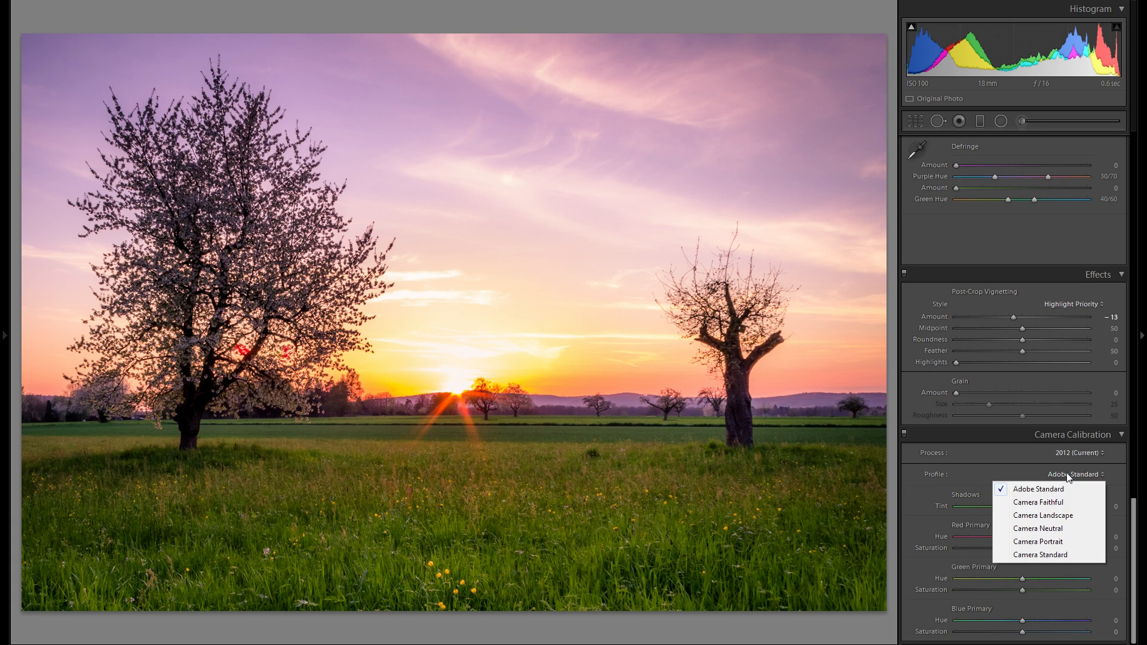
{"action": "left_click", "coordinate": [1065, 503]}
{"action": "left_click", "coordinate": [1073, 475]}
{"action": "left_click", "coordinate": [1060, 517]}
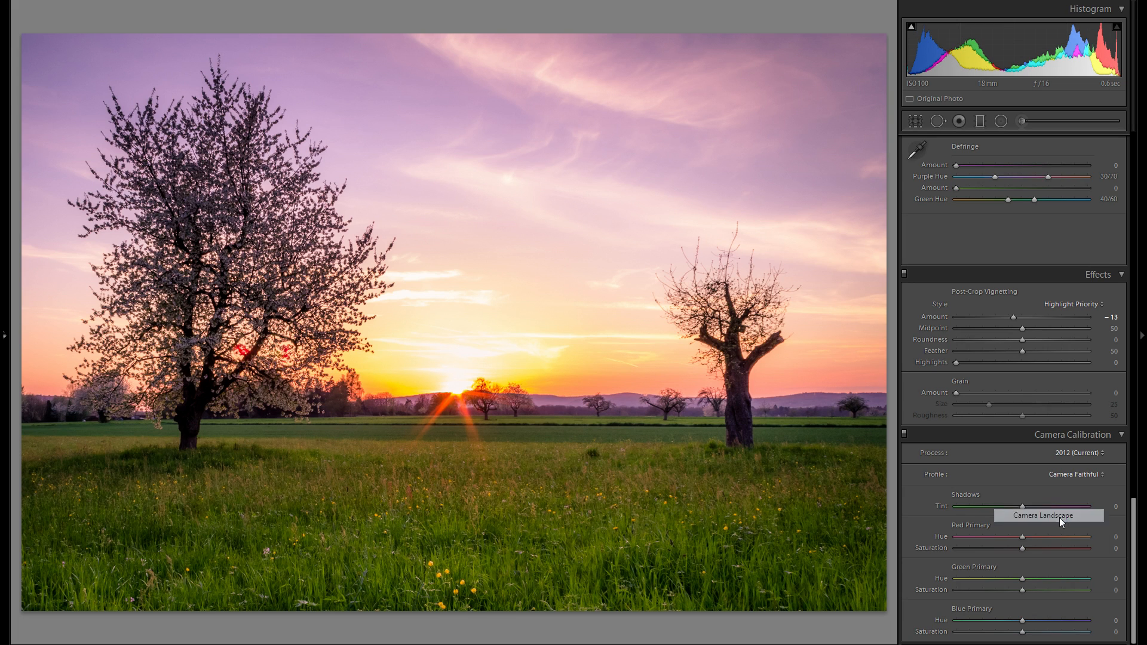
Step: Try the Camera Neutral, Camera Portrait, Camera Standard and Adobe Standard calibration profiles on the photo
{"action": "left_click", "coordinate": [1077, 479]}
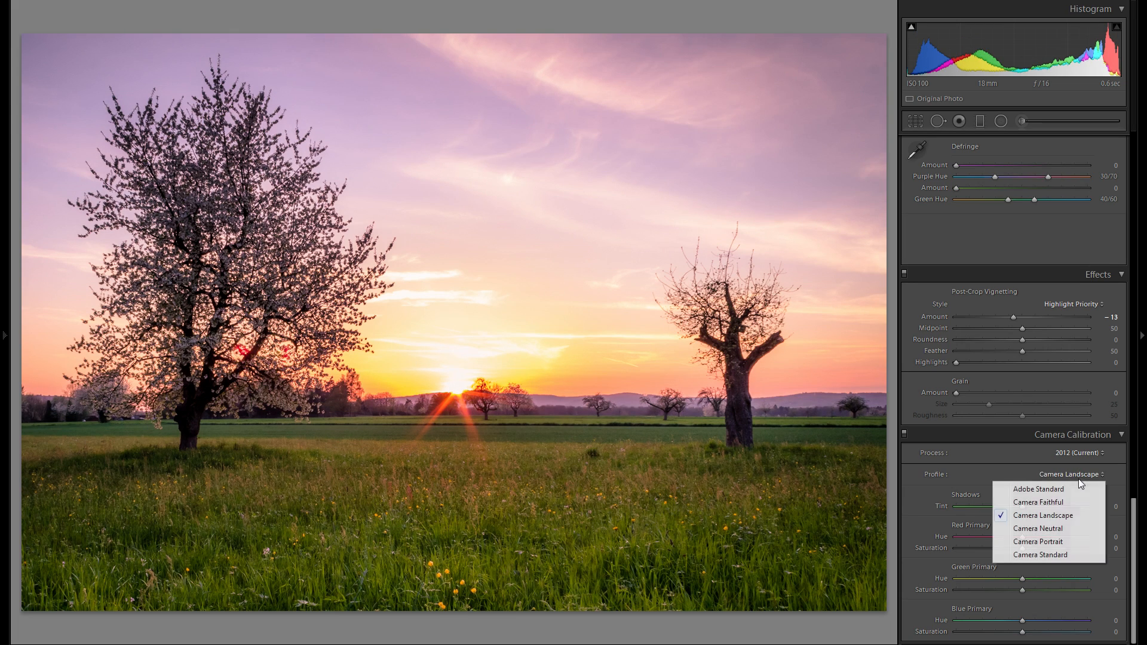
{"action": "left_click", "coordinate": [1071, 529]}
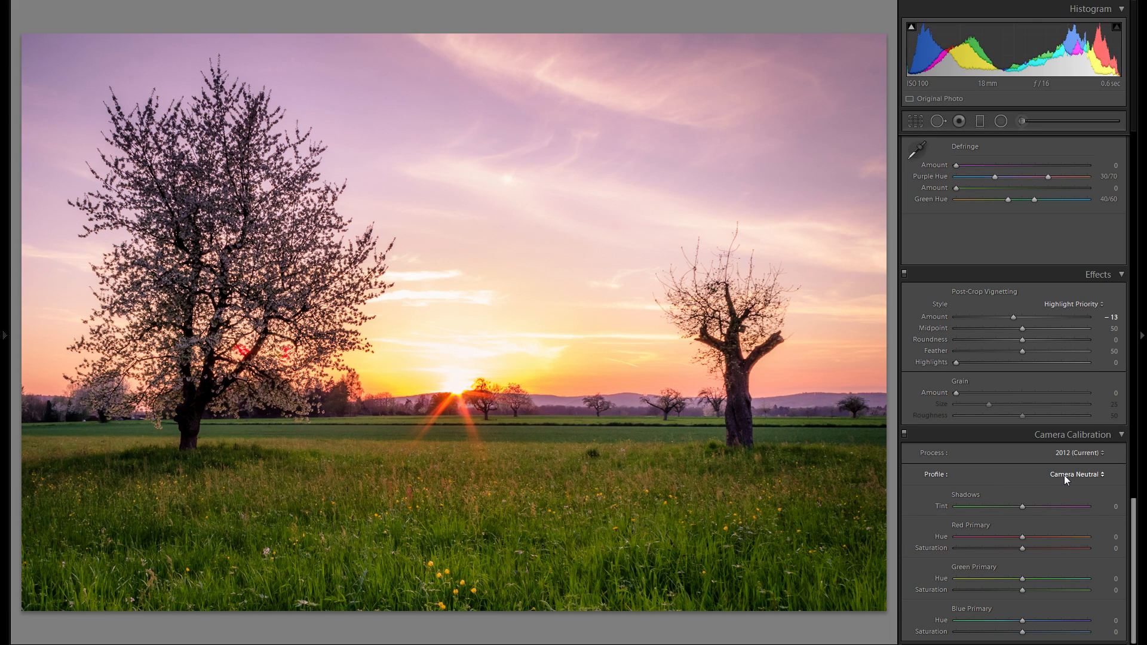
{"action": "left_click", "coordinate": [1064, 475]}
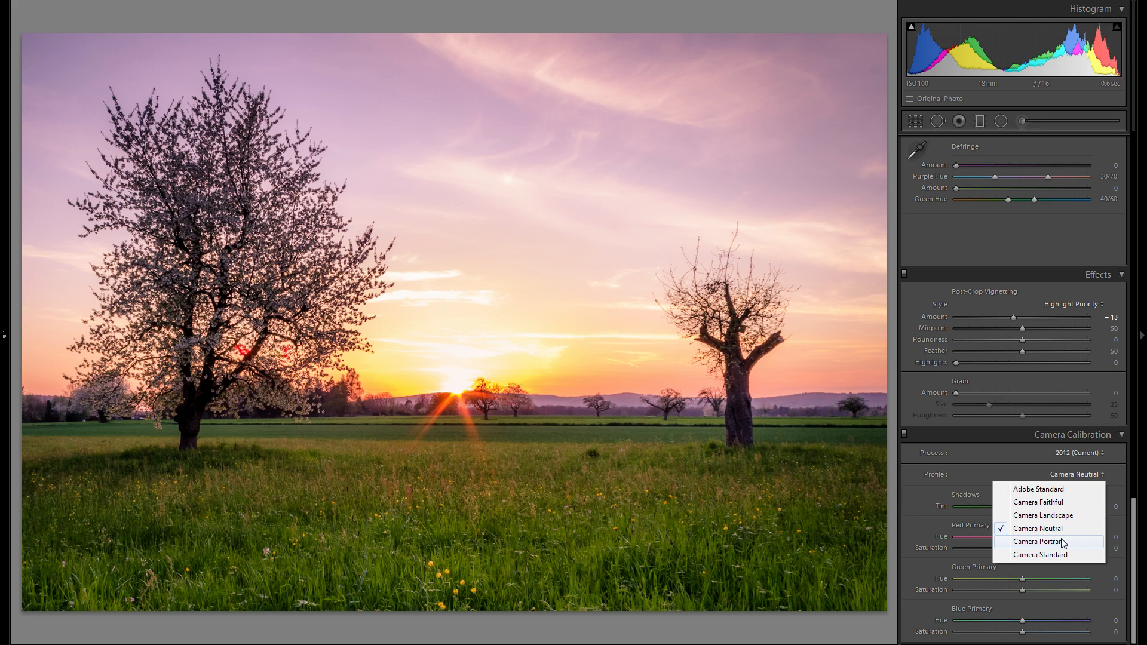
{"action": "left_click", "coordinate": [1063, 543]}
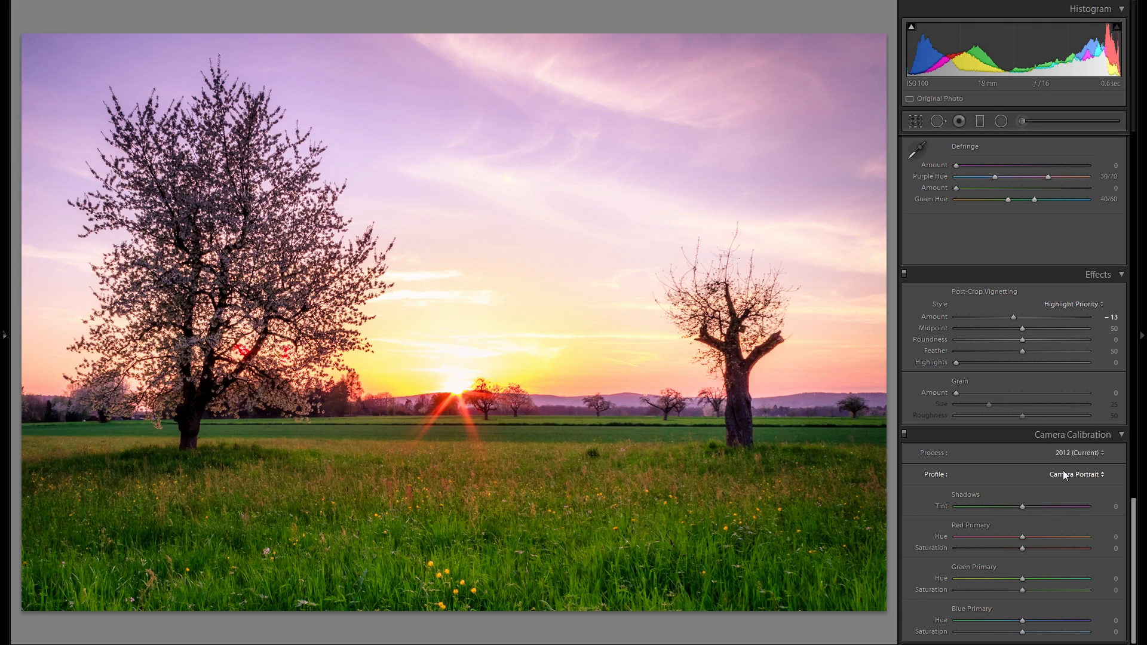
{"action": "left_click", "coordinate": [1063, 474]}
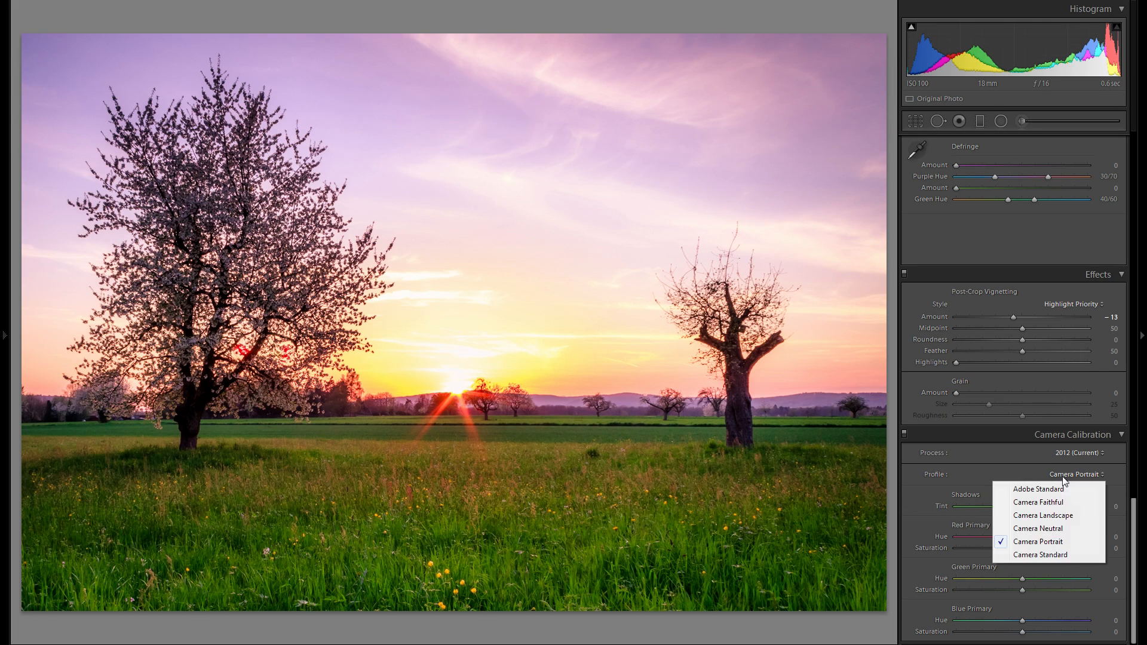
{"action": "left_click", "coordinate": [1066, 556]}
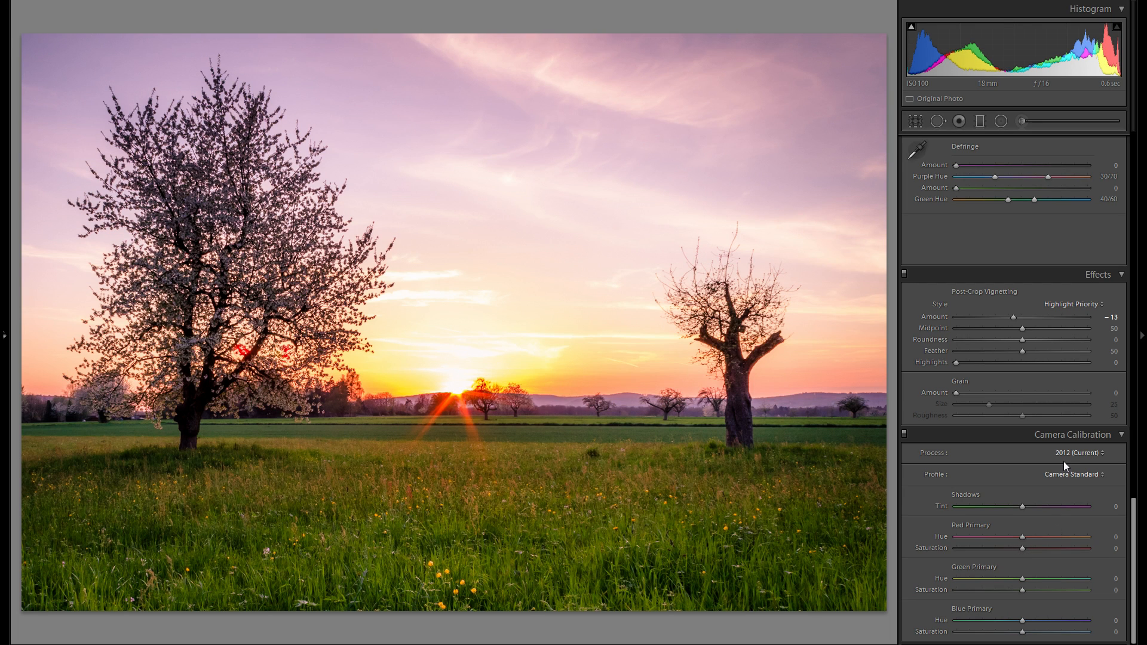
{"action": "left_click", "coordinate": [1074, 476]}
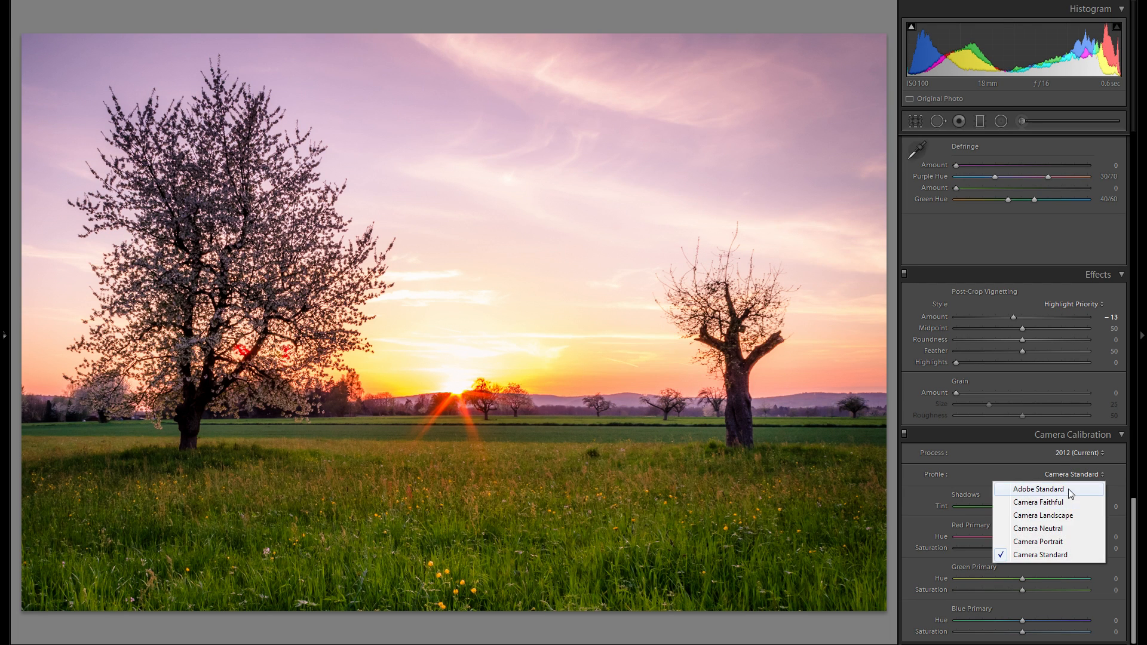
{"action": "left_click", "coordinate": [1069, 489]}
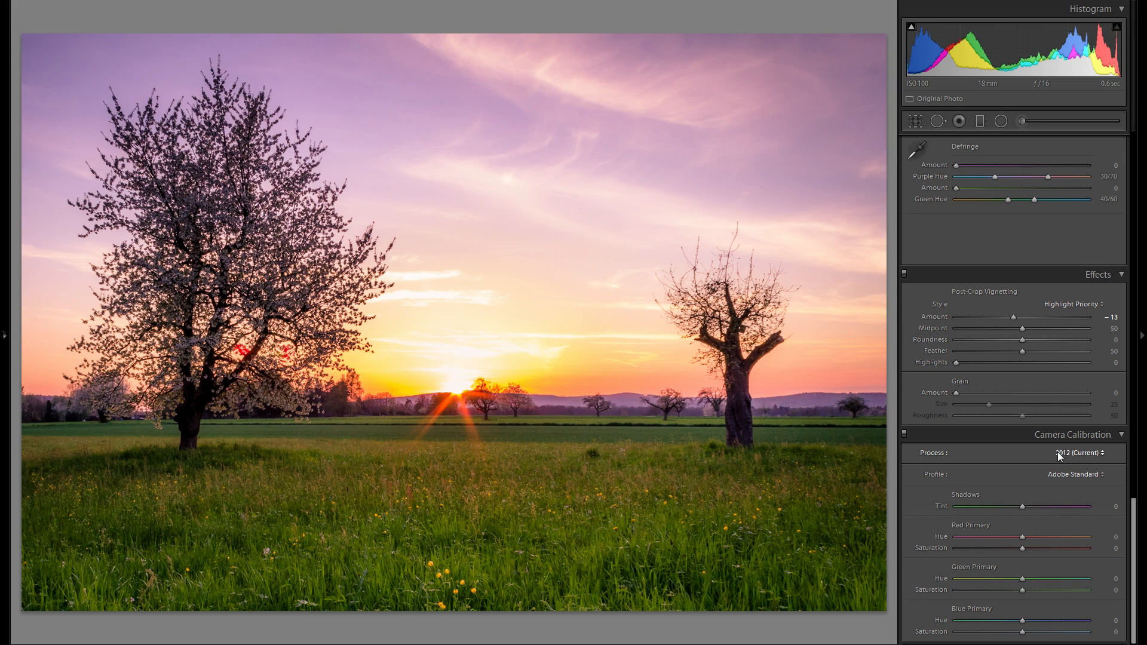
Step: Try the Camera Faithful, Camera Neutral, Camera Portrait and Camera Standard calibration profiles again for comparison
{"action": "left_click", "coordinate": [1066, 476]}
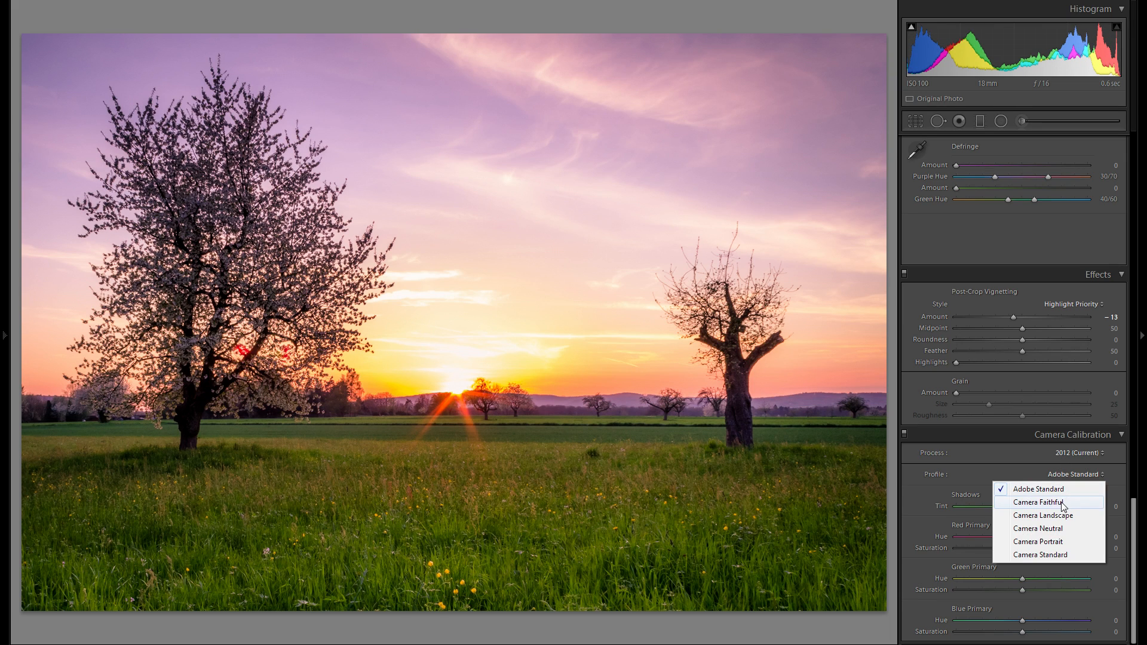
{"action": "left_click", "coordinate": [1062, 503]}
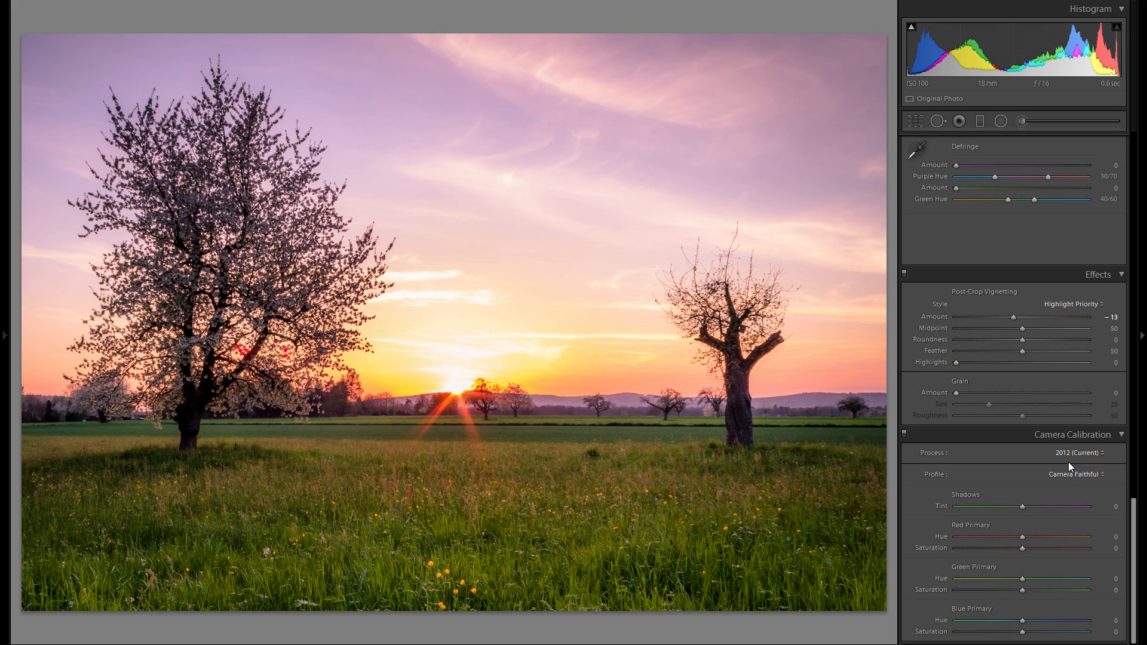
{"action": "left_click", "coordinate": [1068, 475]}
{"action": "left_click", "coordinate": [1066, 528]}
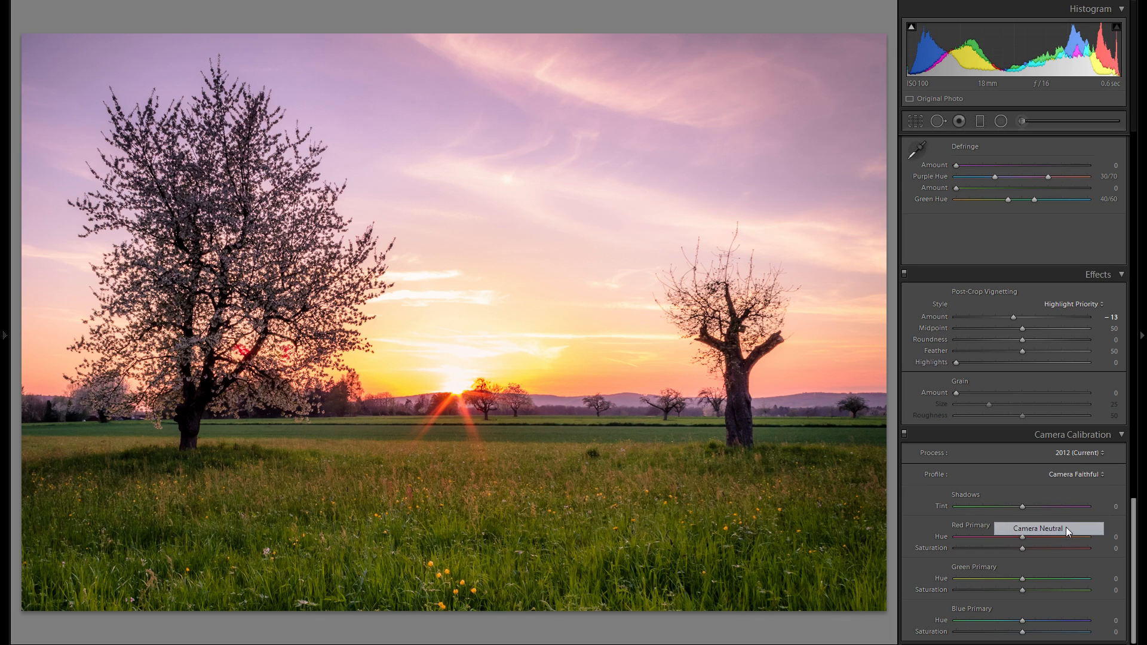
{"action": "left_click", "coordinate": [1060, 474]}
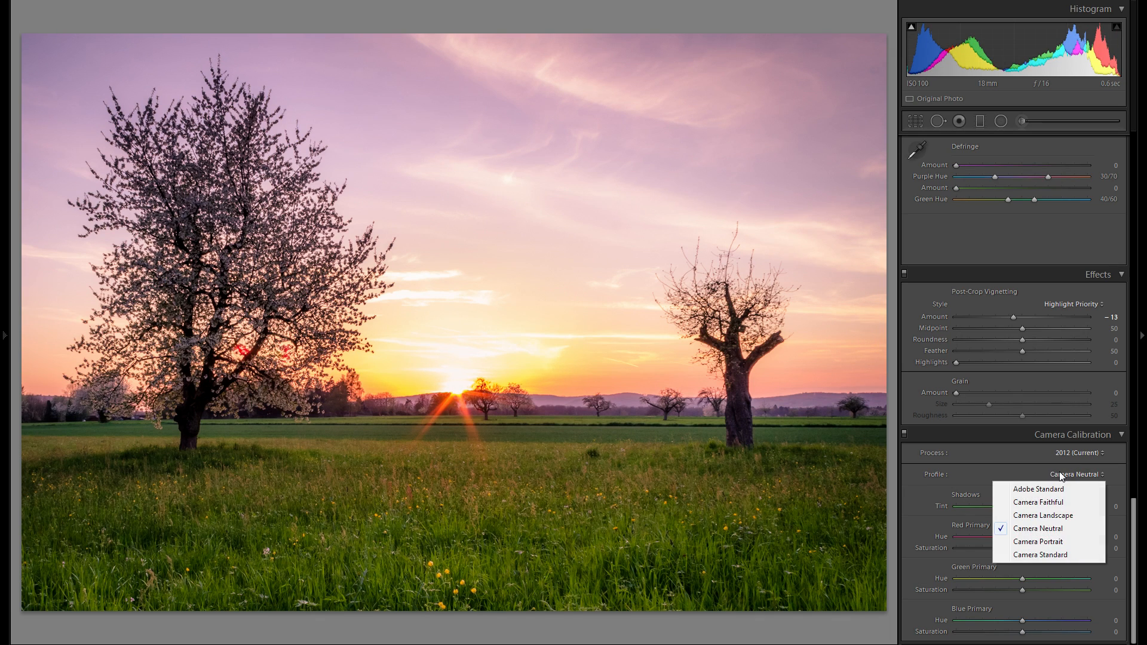
{"action": "left_click", "coordinate": [1044, 547]}
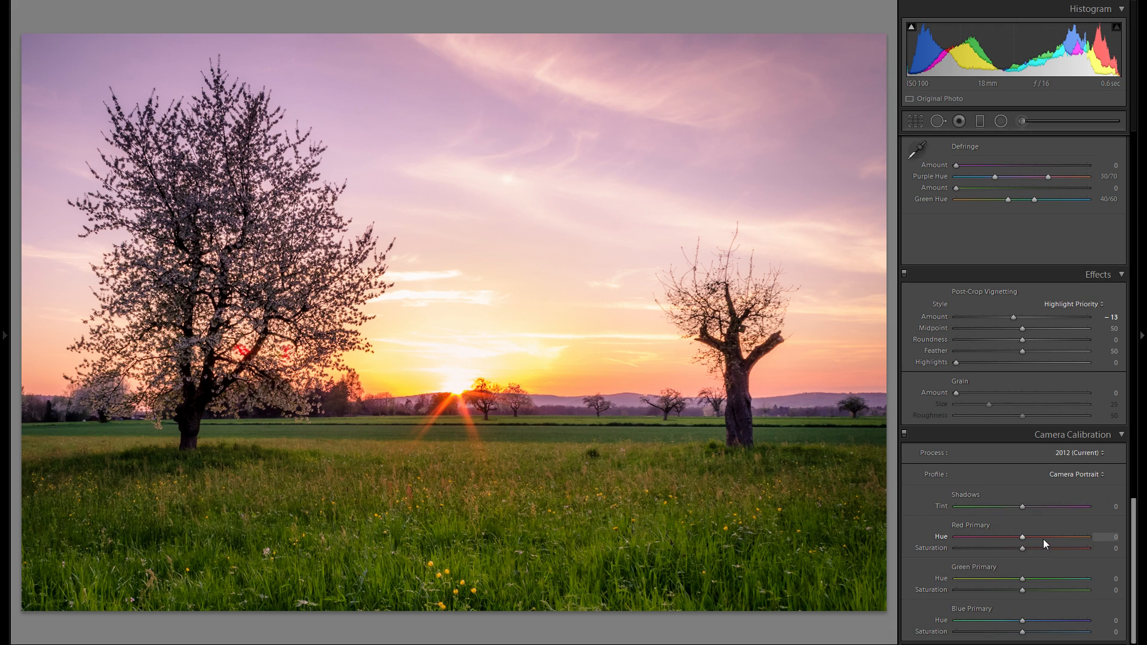
{"action": "left_click", "coordinate": [1063, 476]}
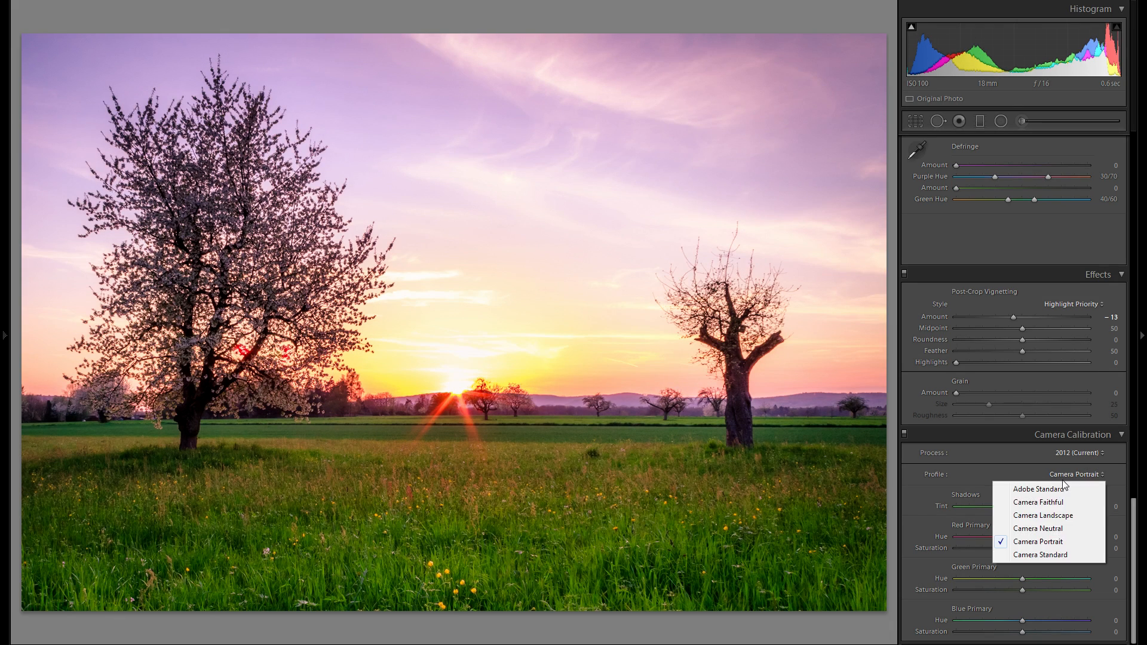
{"action": "left_click", "coordinate": [1049, 554]}
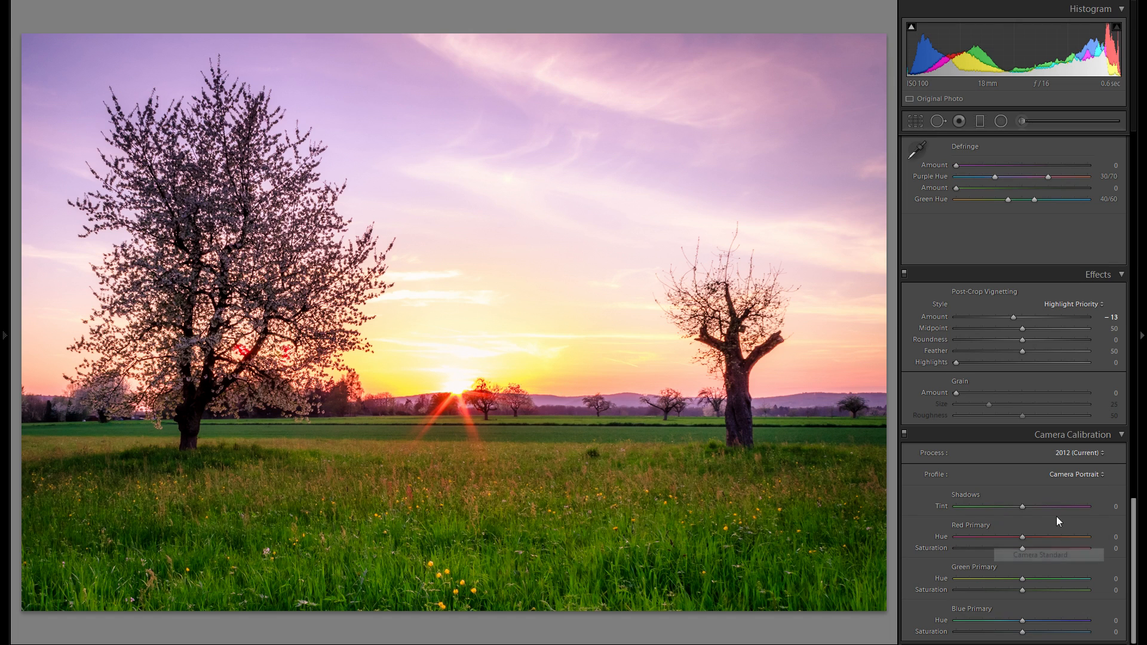
Step: Alternate between the Adobe Standard and Camera Landscape calibration profiles, and apply Camera Landscape to the photo
{"action": "left_click", "coordinate": [1071, 472]}
{"action": "left_click", "coordinate": [1043, 486]}
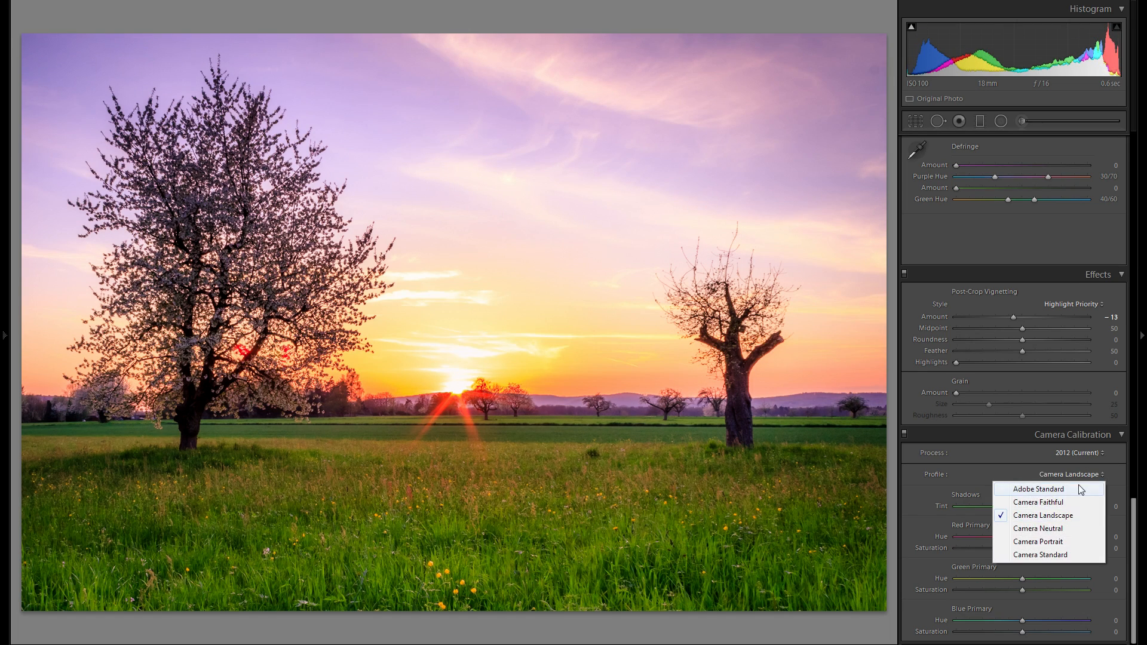
{"action": "left_click", "coordinate": [1078, 472]}
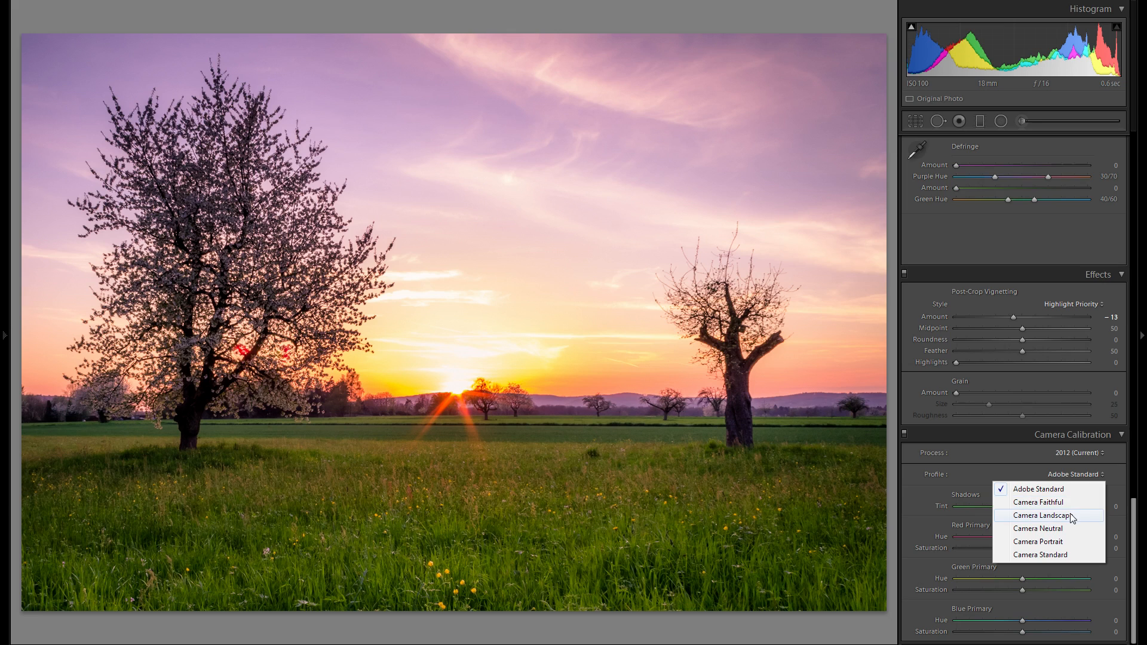
{"action": "left_click", "coordinate": [1071, 517]}
{"action": "left_click", "coordinate": [1066, 472]}
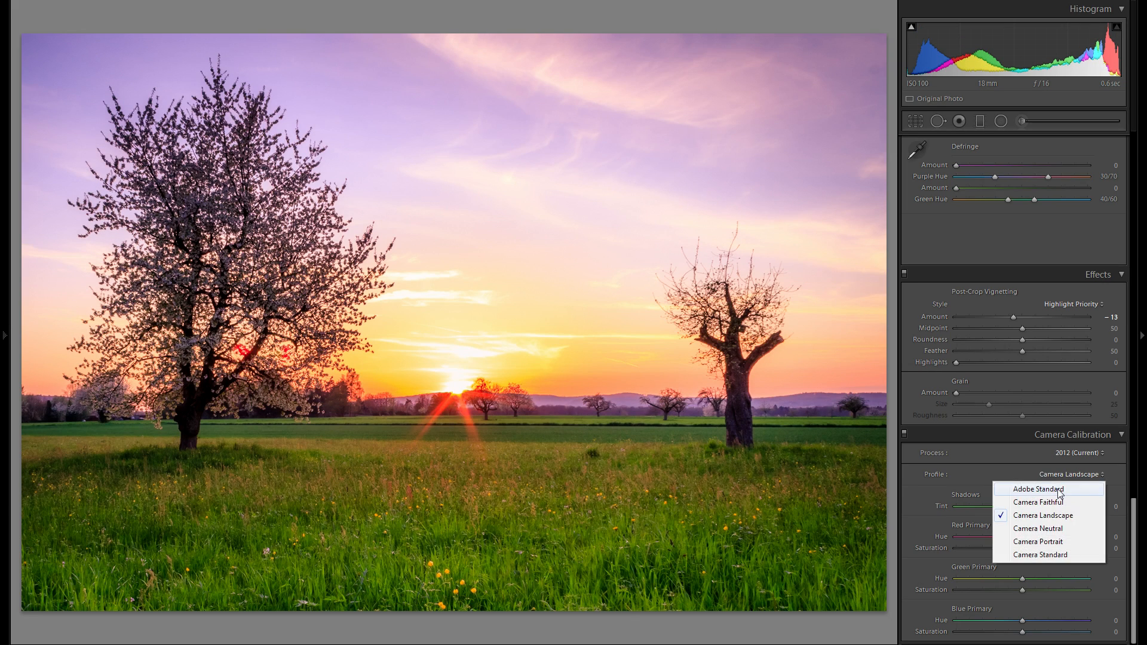
{"action": "left_click", "coordinate": [1040, 489]}
{"action": "left_click", "coordinate": [1083, 475]}
{"action": "left_click", "coordinate": [1078, 517]}
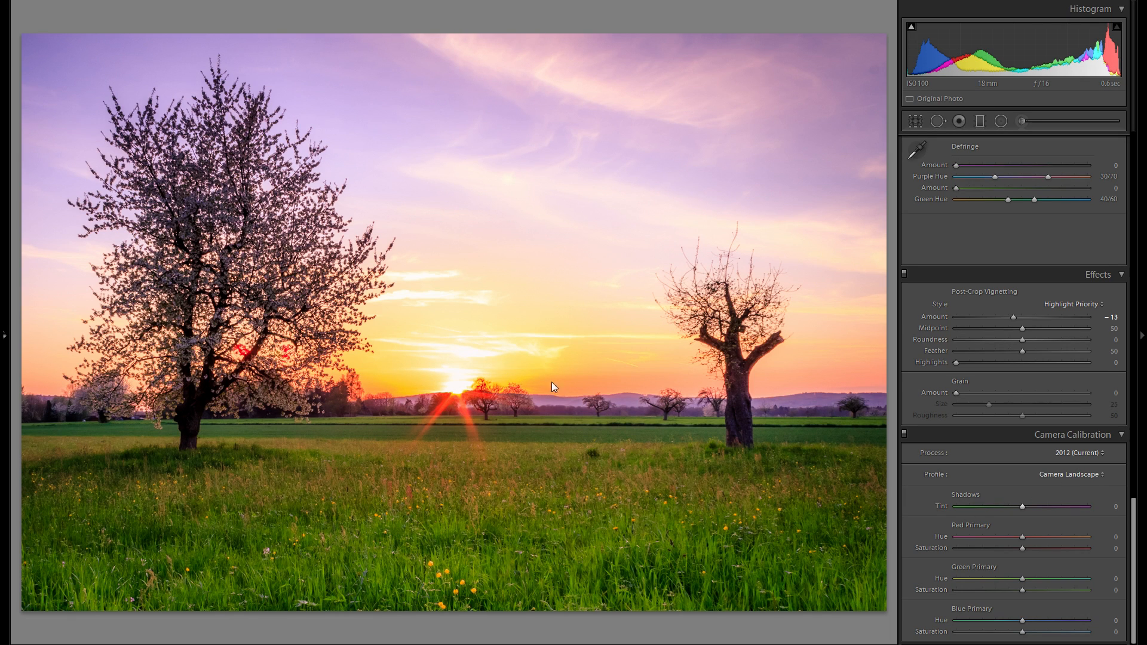
Step: Reset the Vibrance to its default and set it to -6
{"action": "scroll", "coordinate": [1027, 523], "scroll_direction": "up", "scroll_amount": 15}
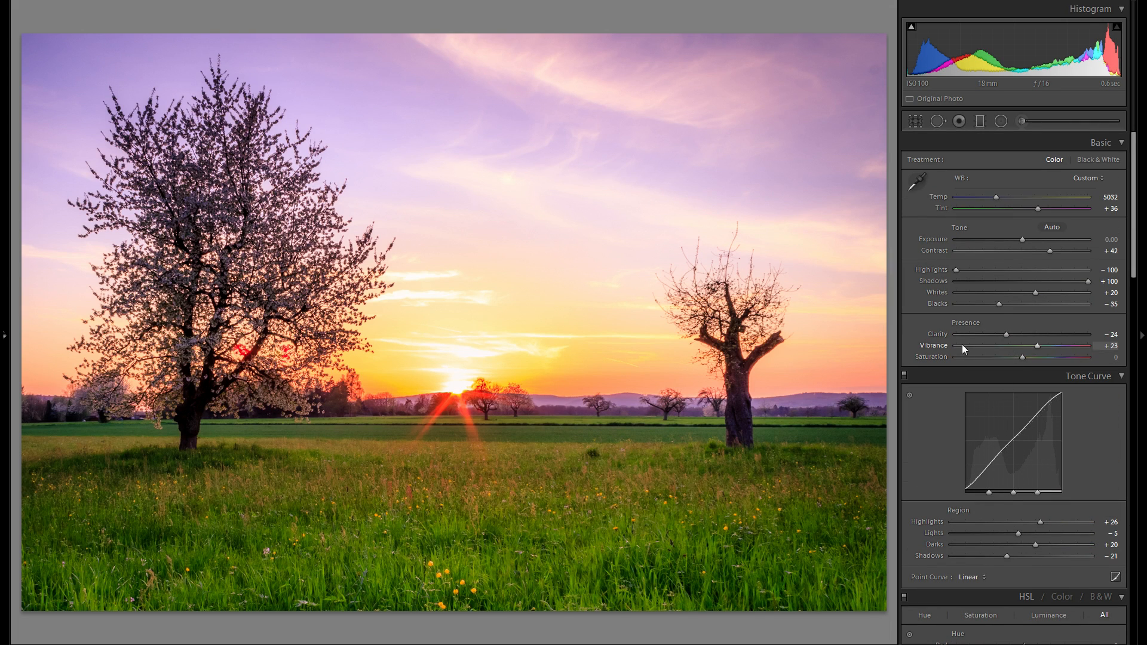
{"action": "double_click", "coordinate": [938, 344]}
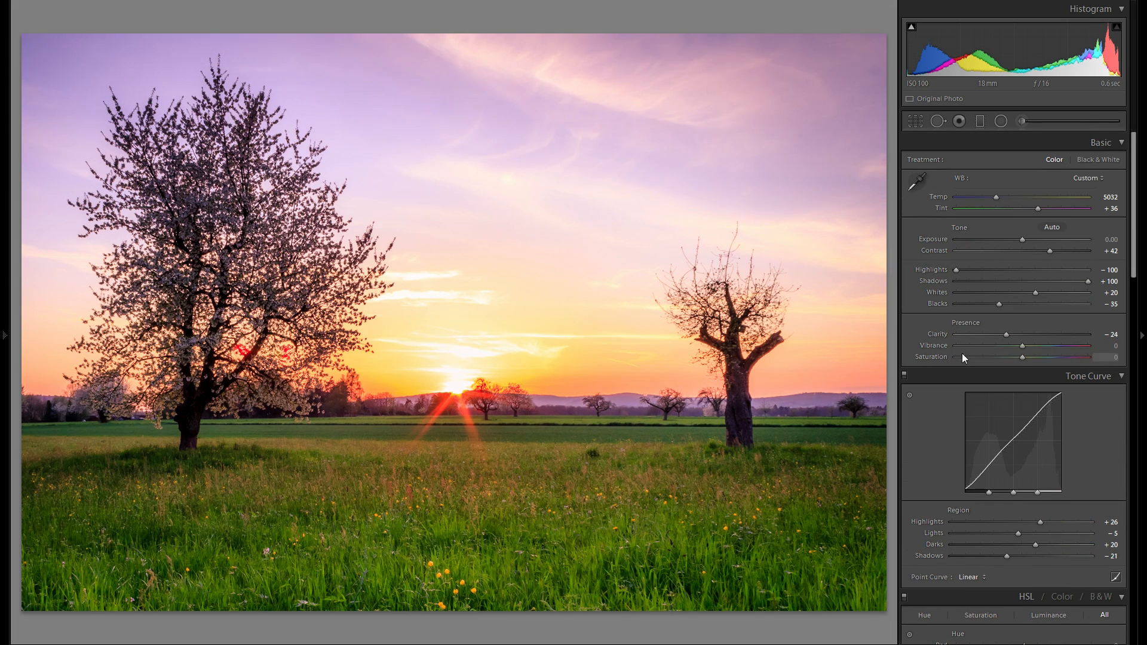
{"action": "left_click_drag", "start_coordinate": [1023, 345], "coordinate": [1016, 344]}
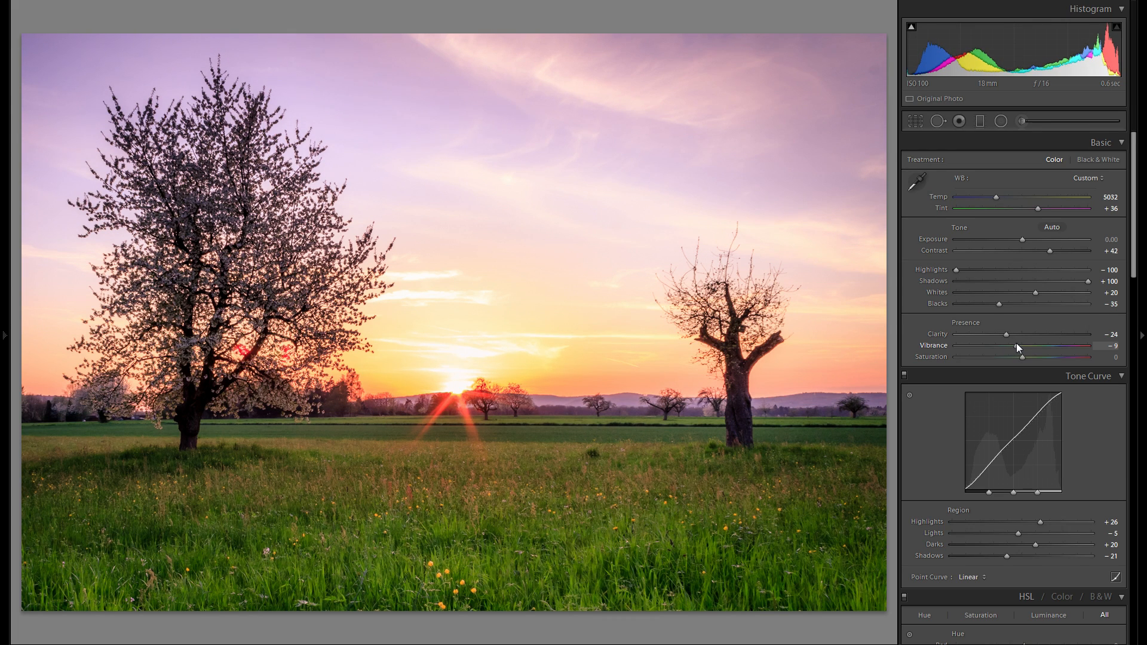
{"action": "scroll", "coordinate": [1012, 297], "scroll_direction": "down", "scroll_amount": 10}
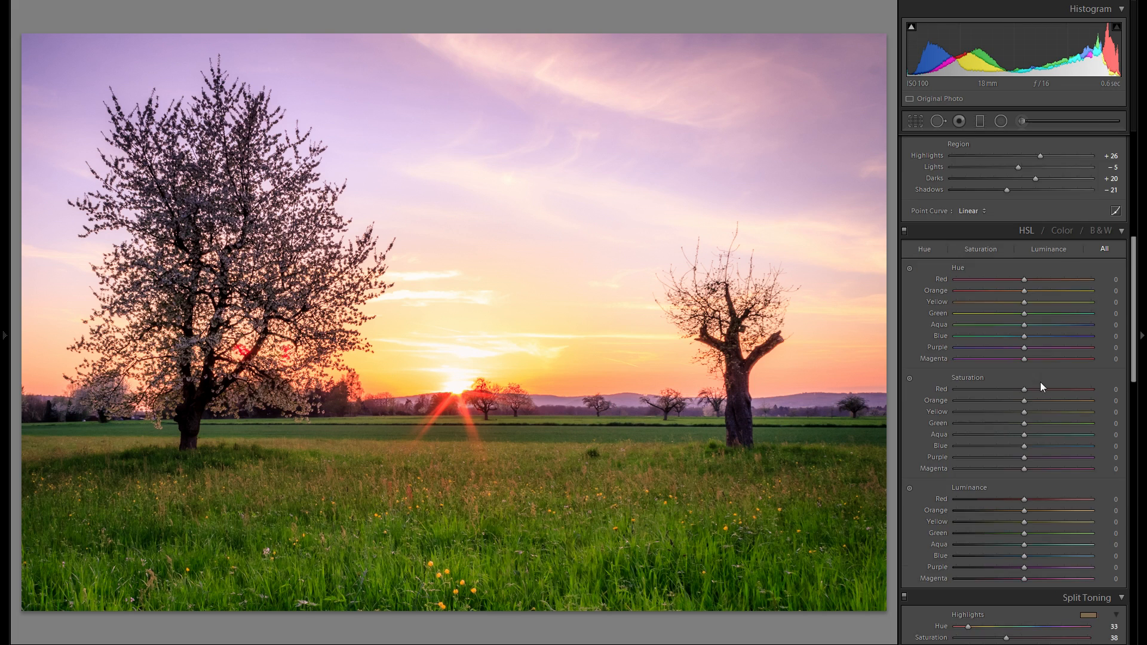
{"action": "scroll", "coordinate": [1029, 341], "scroll_direction": "up", "scroll_amount": 8}
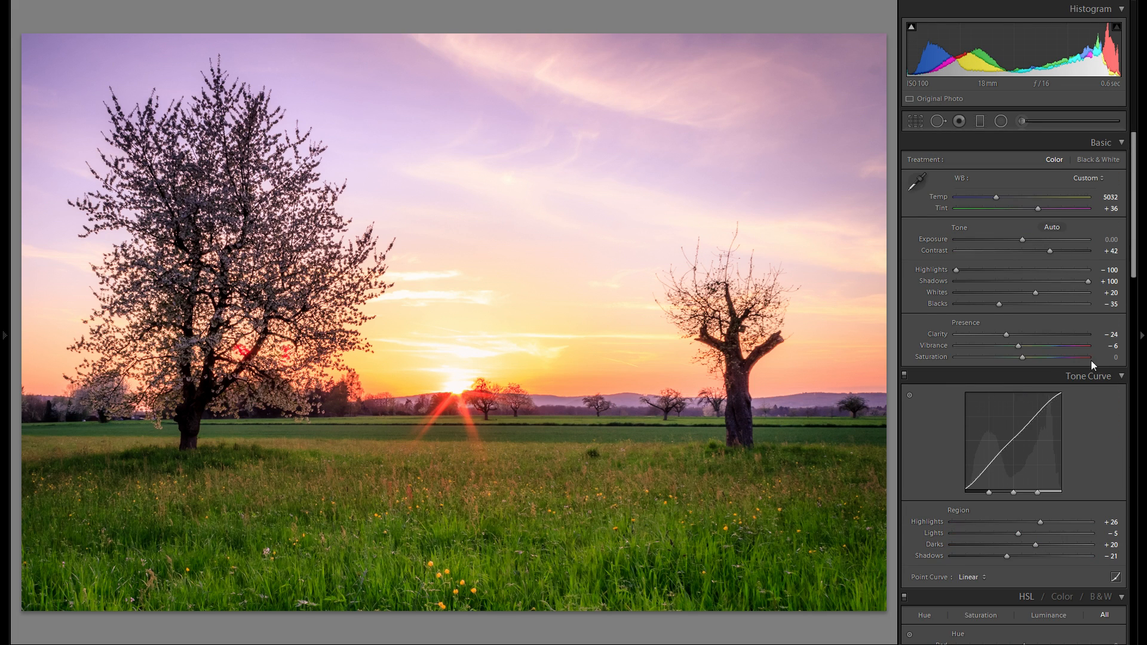
Step: Show the edit history and view the photo and its settings at the last Adobe Standard profile state
{"action": "scroll", "coordinate": [1082, 382], "scroll_direction": "down", "scroll_amount": 10}
{"action": "scroll", "coordinate": [1082, 438], "scroll_direction": "down", "scroll_amount": 3}
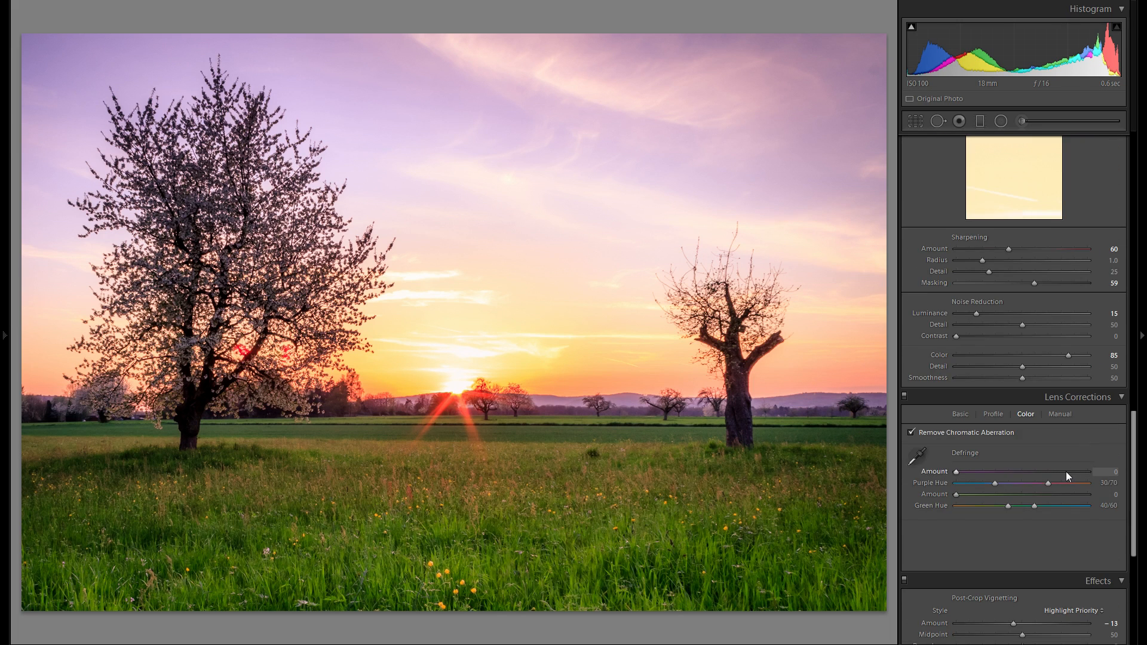
{"action": "scroll", "coordinate": [1091, 503], "scroll_direction": "down", "scroll_amount": 3}
{"action": "scroll", "coordinate": [968, 498], "scroll_direction": "down", "scroll_amount": 2}
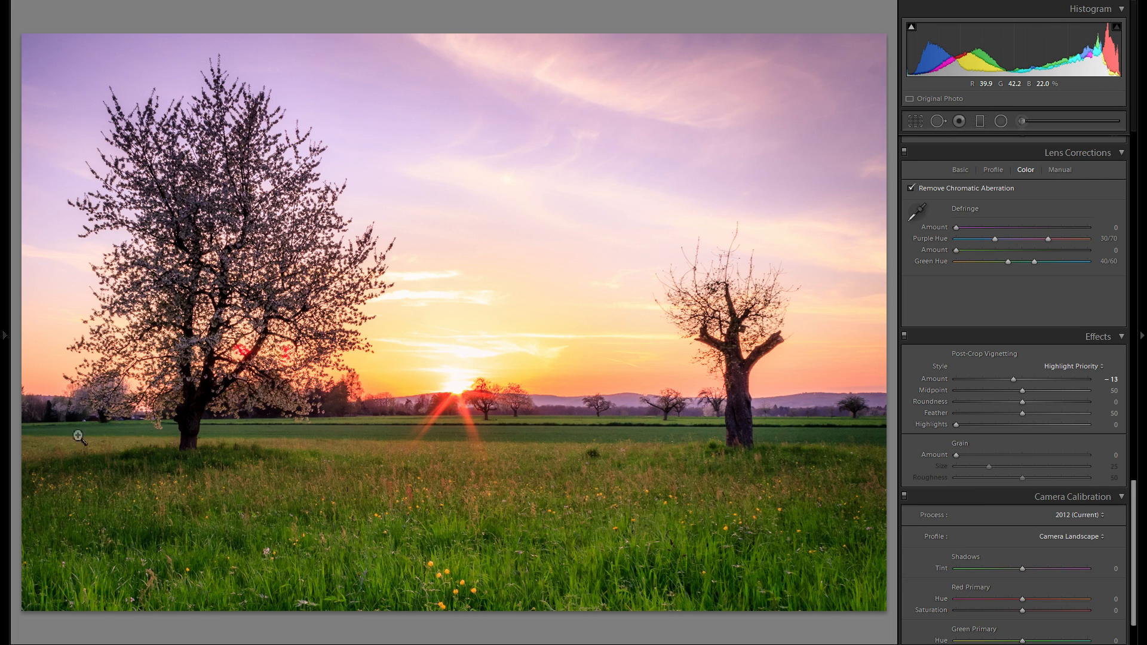
{"action": "left_click", "coordinate": [4, 336]}
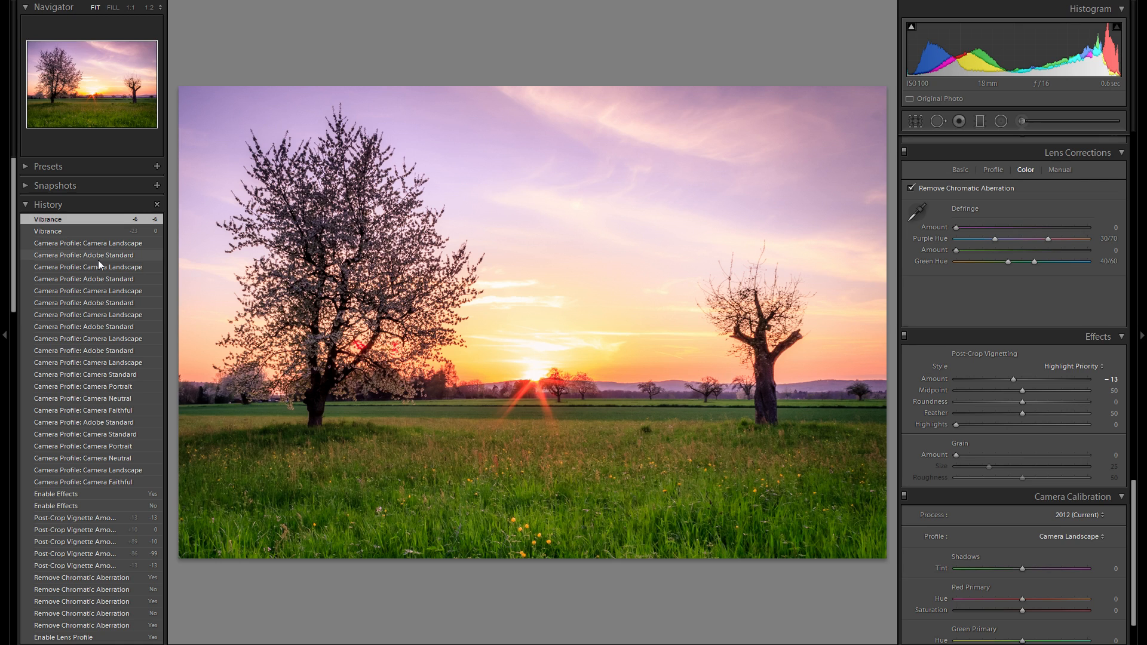
{"action": "left_click", "coordinate": [112, 256]}
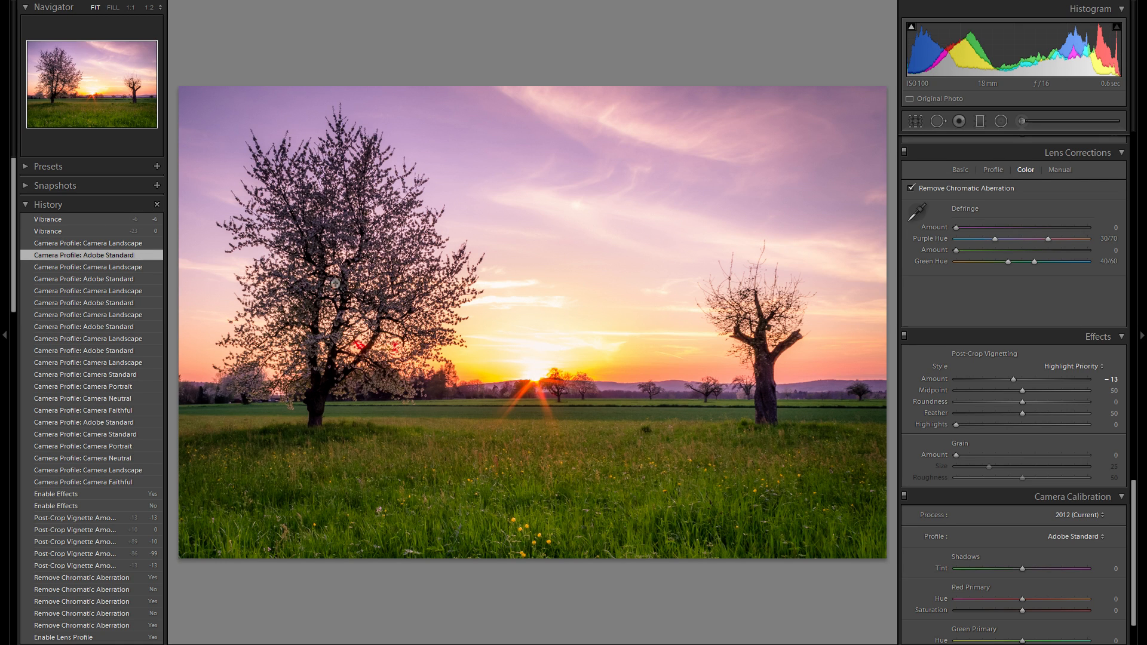
{"action": "scroll", "coordinate": [992, 428], "scroll_direction": "up", "scroll_amount": 10}
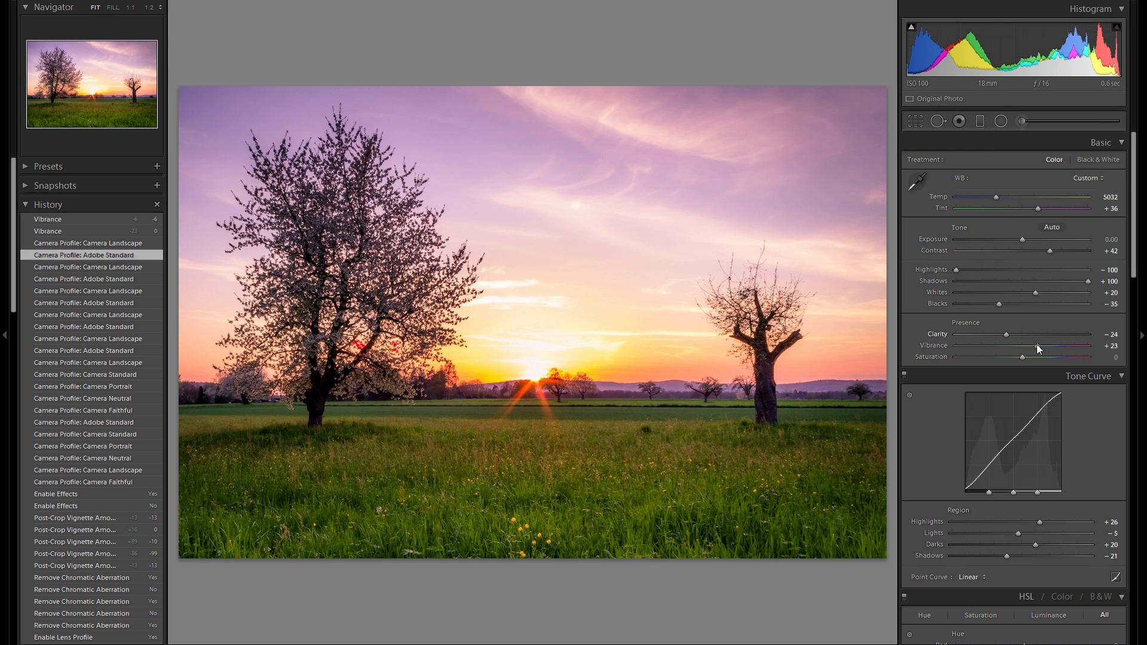
{"action": "scroll", "coordinate": [1038, 360], "scroll_direction": "down", "scroll_amount": 8}
{"action": "scroll", "coordinate": [1053, 406], "scroll_direction": "down", "scroll_amount": 4}
{"action": "scroll", "coordinate": [1033, 385], "scroll_direction": "up", "scroll_amount": 12}
{"action": "scroll", "coordinate": [1052, 425], "scroll_direction": "down", "scroll_amount": 8}
{"action": "scroll", "coordinate": [1051, 428], "scroll_direction": "down", "scroll_amount": 4}
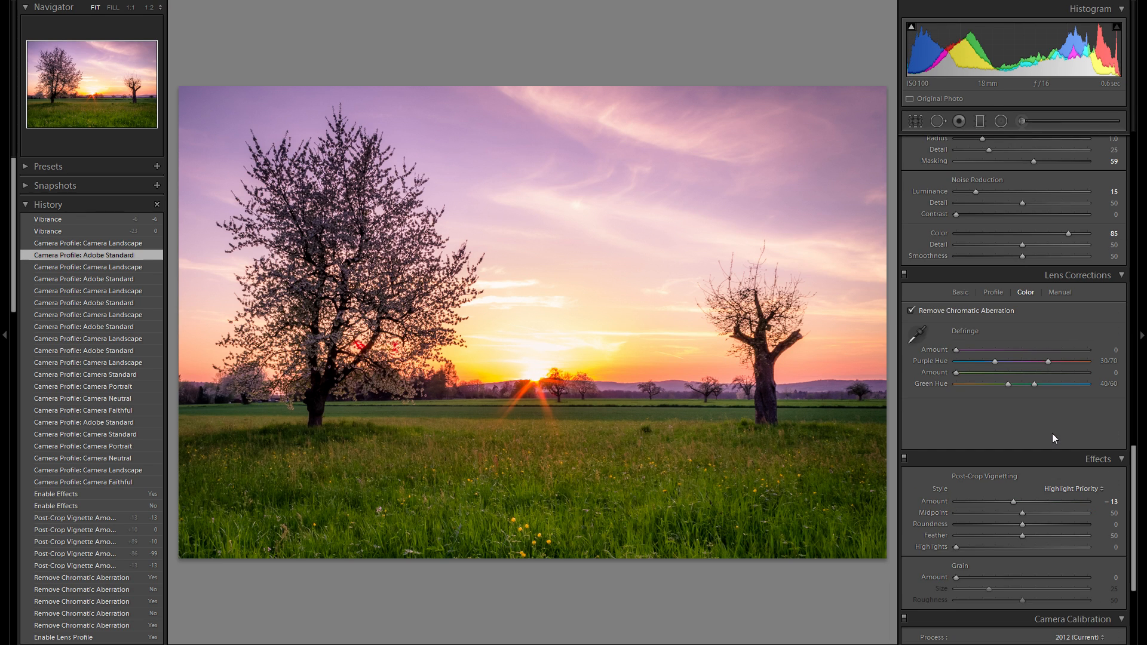
Step: Compare the latest Vibrance history state with the last Adobe Standard state, ending on the latest Vibrance state
{"action": "left_click", "coordinate": [81, 220]}
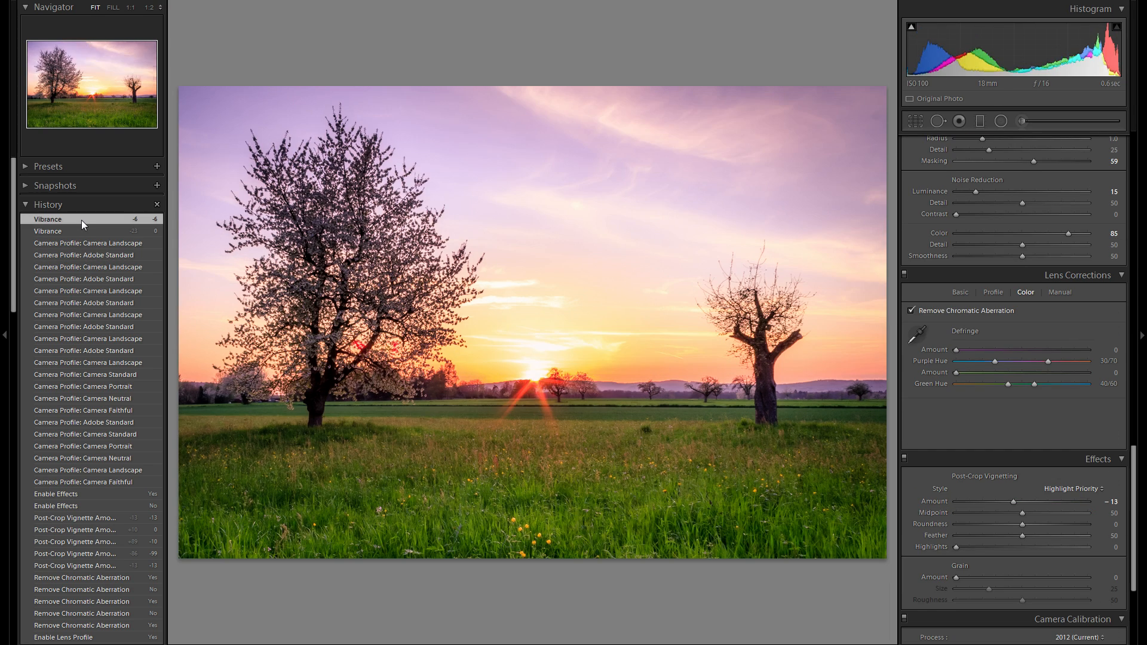
{"action": "scroll", "coordinate": [908, 509], "scroll_direction": "down", "scroll_amount": 3}
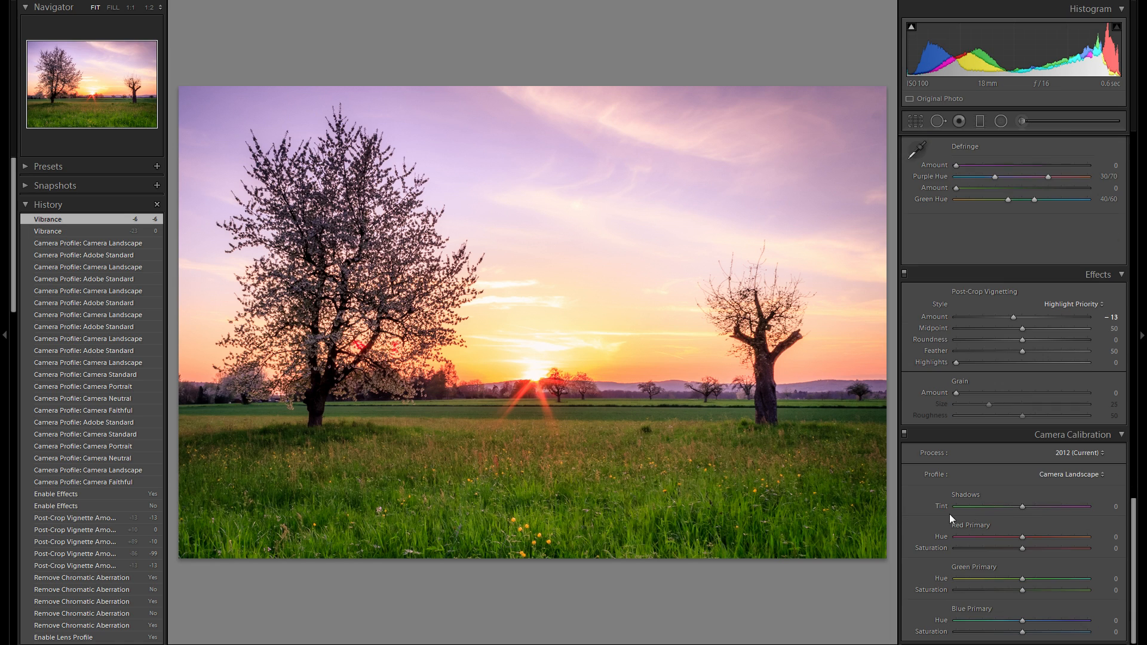
{"action": "left_click", "coordinate": [1078, 476]}
{"action": "left_click", "coordinate": [1078, 475]}
{"action": "scroll", "coordinate": [1069, 537], "scroll_direction": "up", "scroll_amount": 10}
{"action": "scroll", "coordinate": [1040, 457], "scroll_direction": "up", "scroll_amount": 5}
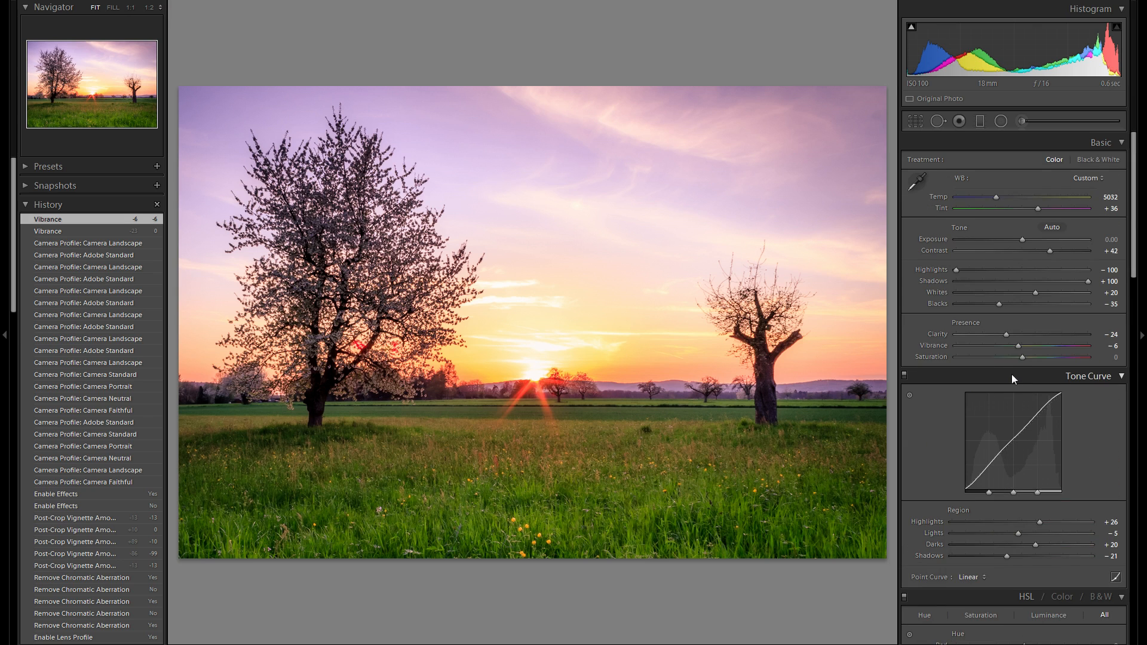
{"action": "left_click", "coordinate": [104, 256]}
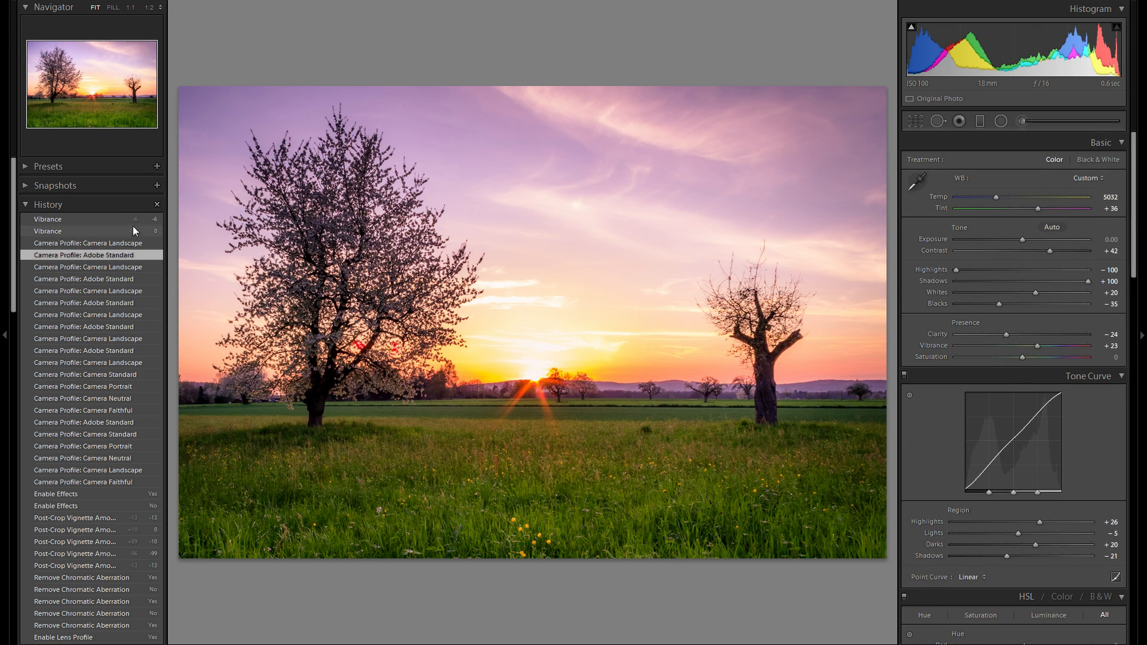
{"action": "left_click", "coordinate": [131, 219]}
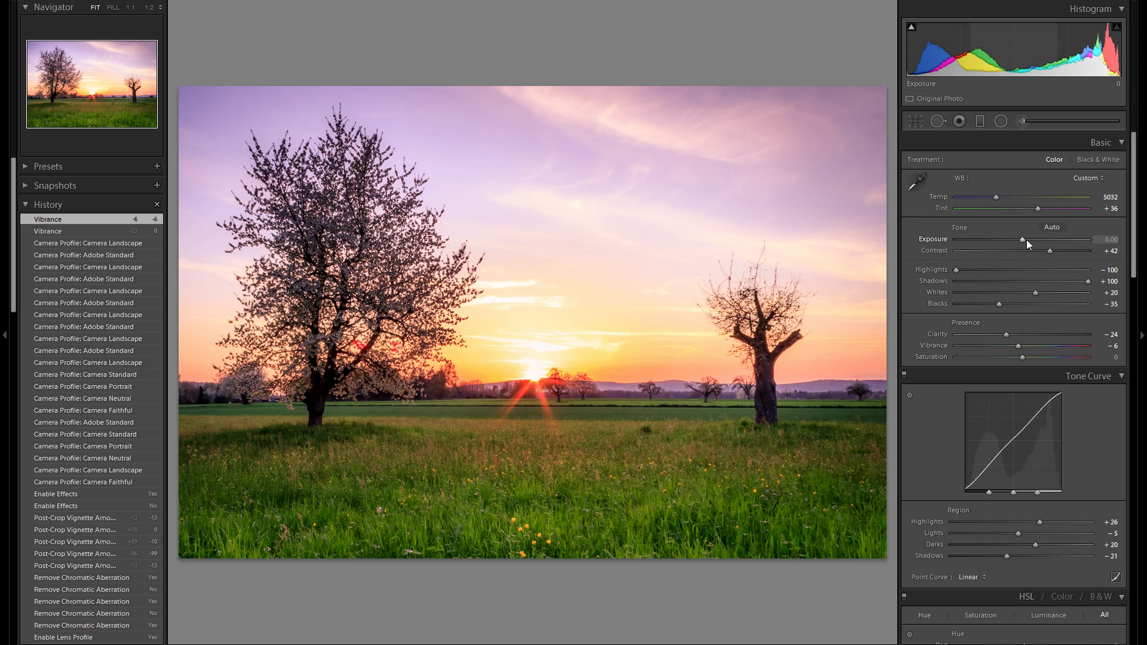
Step: Set the photo's Exposure to −0.16 and hide the edit history to enlarge the photo
{"action": "left_click_drag", "start_coordinate": [1024, 239], "coordinate": [1022, 238]}
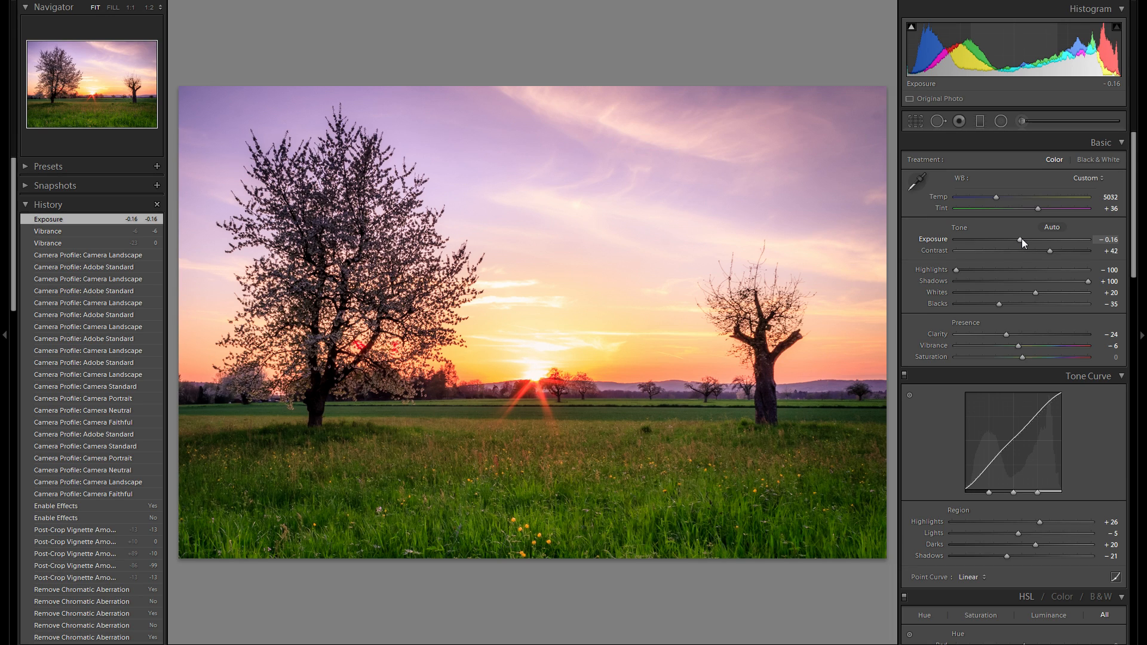
{"action": "key", "text": "F7"}
Step: In the camera calibration, set the Red Primary to Hue +12 and Saturation −5, and the Green Primary Hue to −12
{"action": "scroll", "coordinate": [1022, 386], "scroll_direction": "down", "scroll_amount": 15}
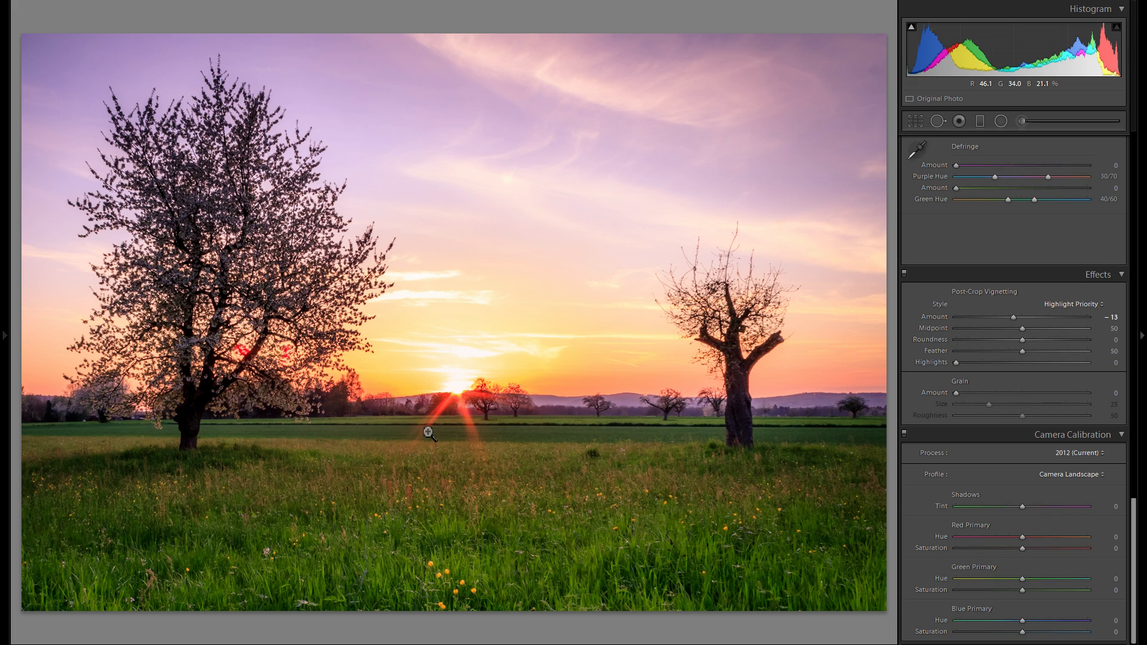
{"action": "left_click_drag", "start_coordinate": [1007, 537], "coordinate": [1033, 536]}
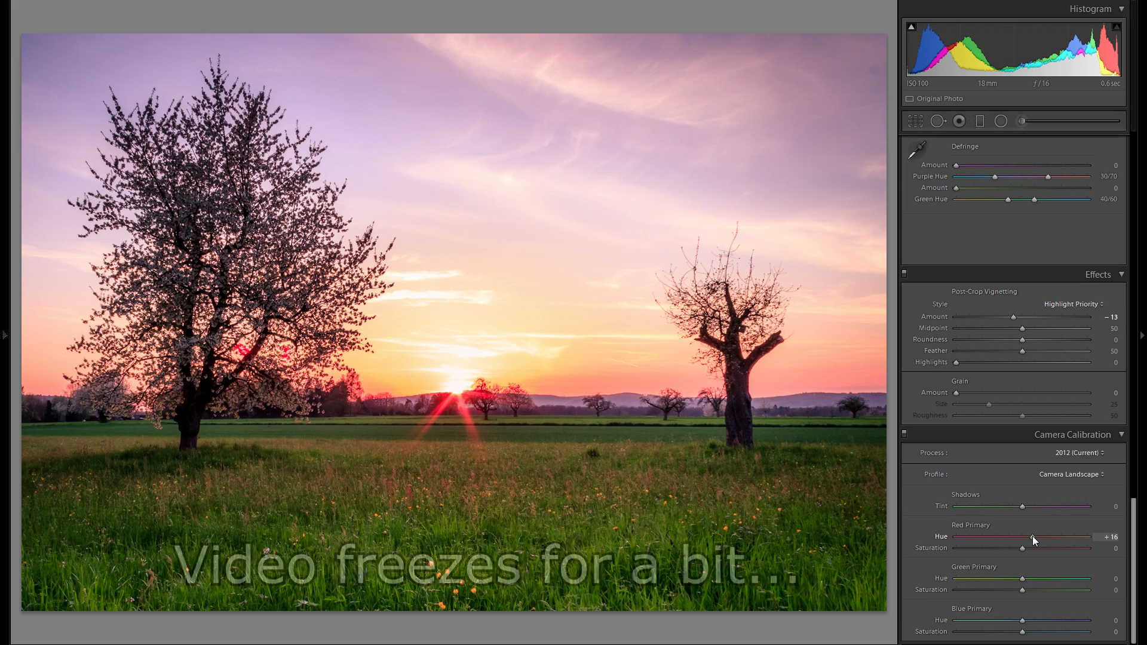
{"action": "left_click_drag", "start_coordinate": [1034, 536], "coordinate": [1031, 537]}
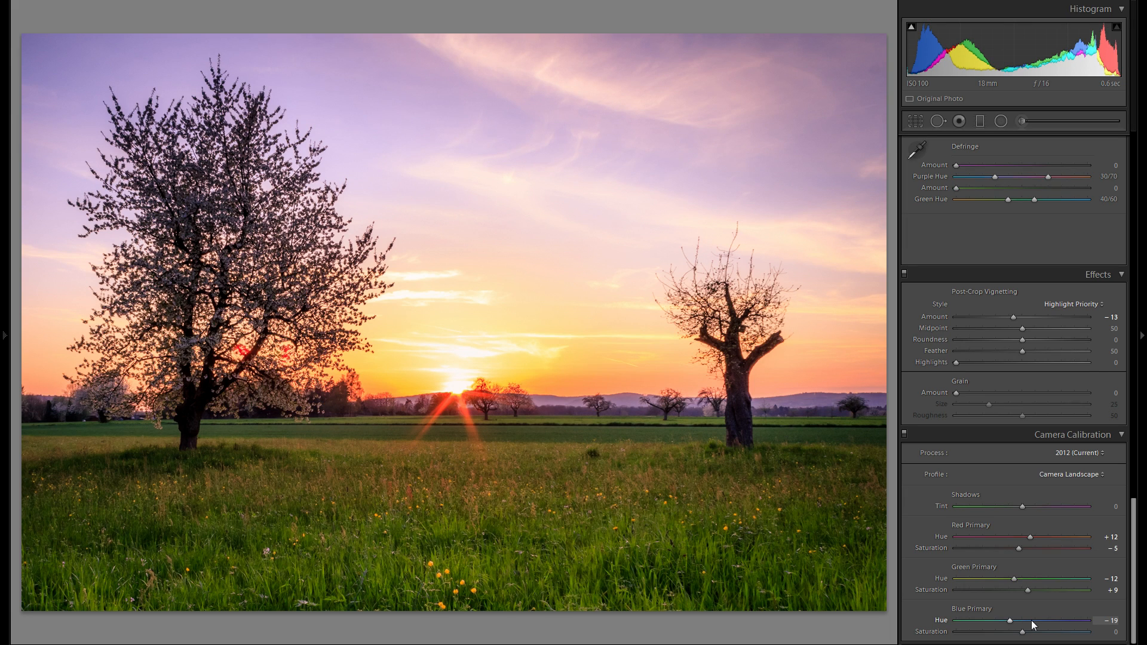
Step: Set the calibration's Blue Primary to Hue +3 and Saturation −10, and the Green Primary Saturation to −4
{"action": "left_click", "coordinate": [1031, 620]}
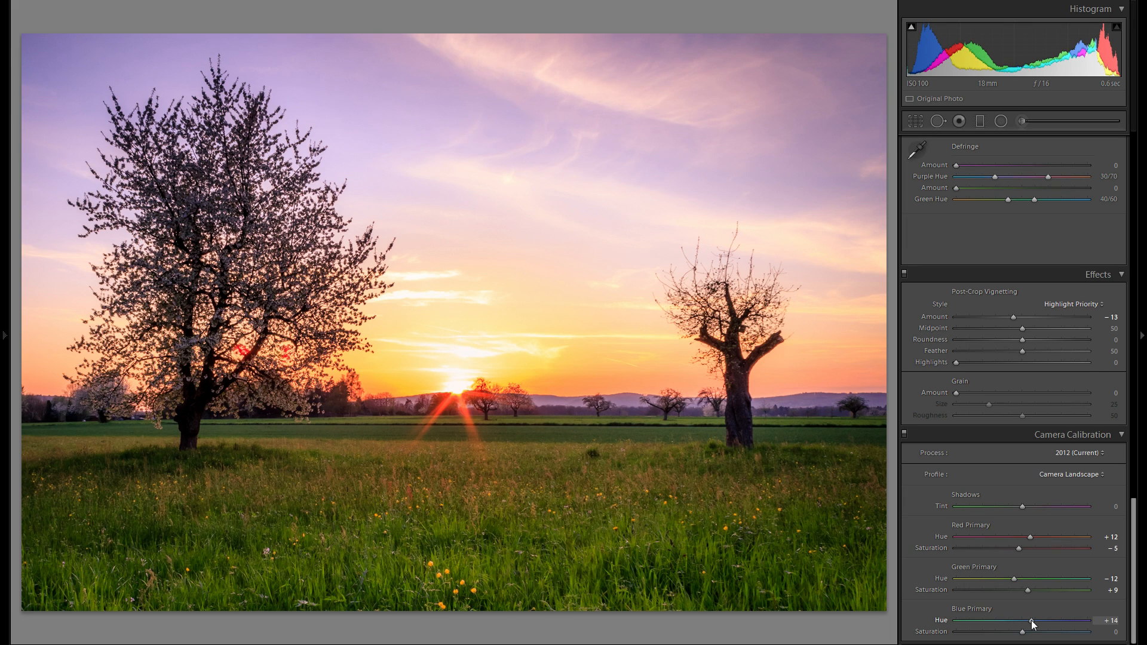
{"action": "left_click_drag", "start_coordinate": [1032, 620], "coordinate": [1025, 621]}
{"action": "left_click_drag", "start_coordinate": [1026, 622], "coordinate": [1017, 632]}
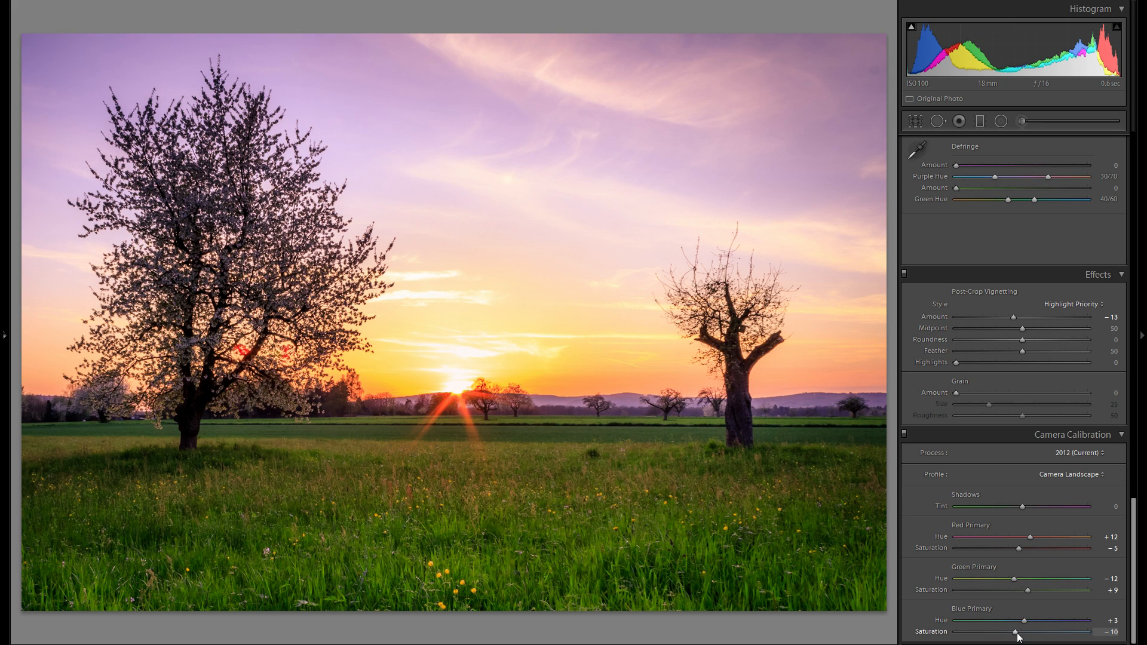
{"action": "left_click_drag", "start_coordinate": [1028, 590], "coordinate": [1019, 590]}
Step: Compare the Exposure history state with the latest Calibration Green Sat state, ending on the latest, and hide the history again
{"action": "left_click", "coordinate": [5, 334]}
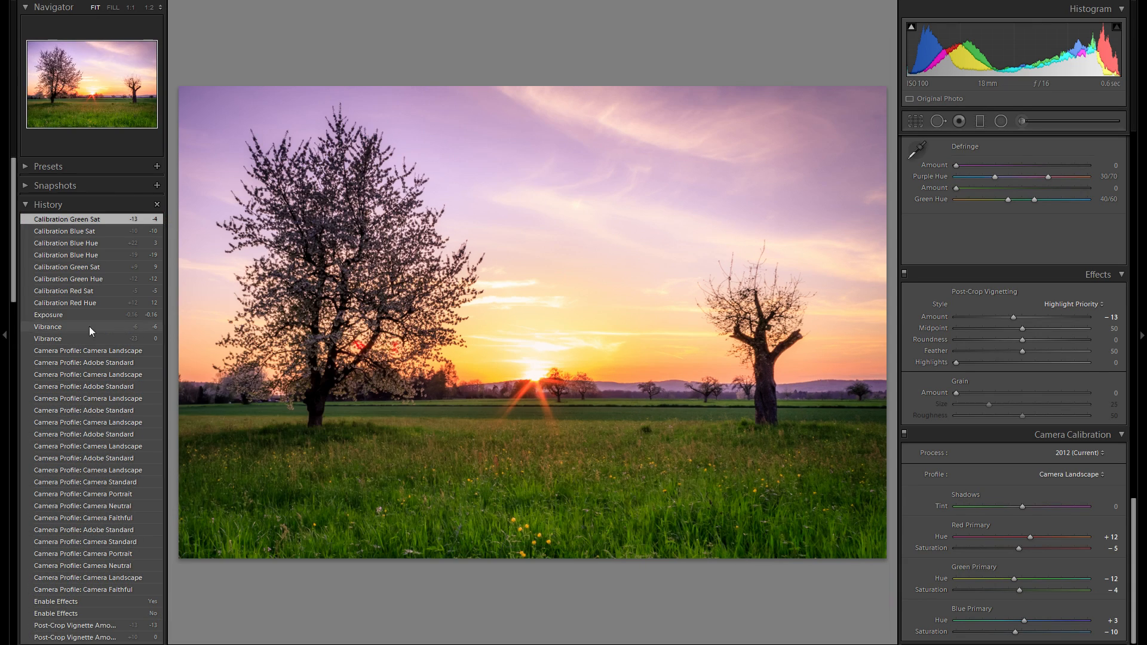
{"action": "left_click", "coordinate": [116, 313]}
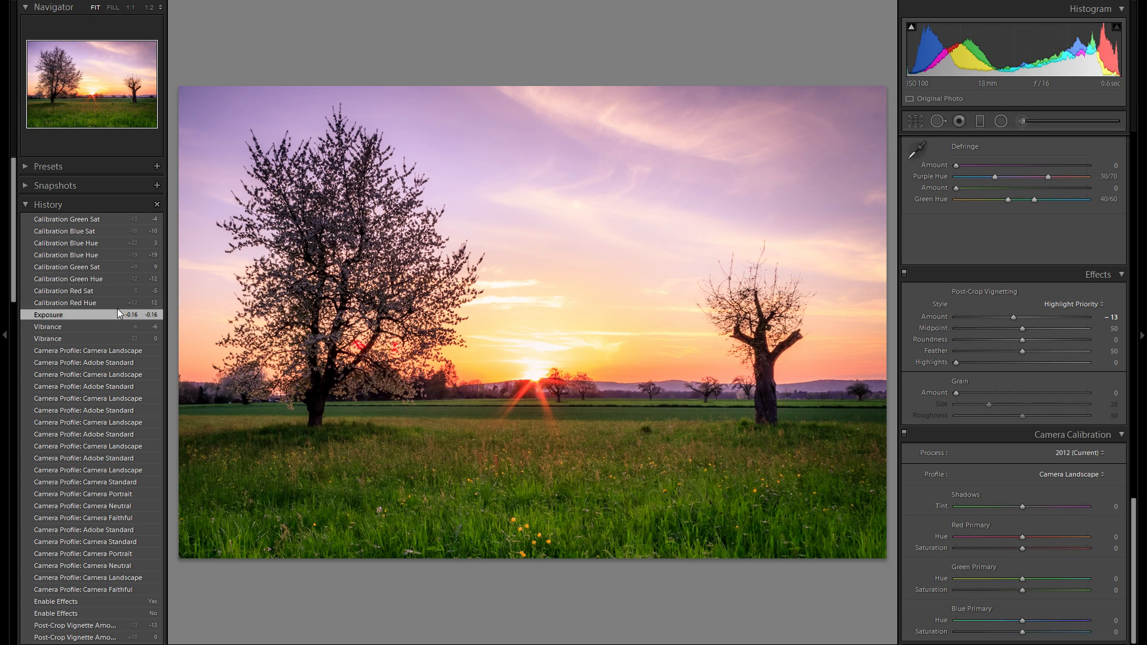
{"action": "left_click", "coordinate": [116, 220]}
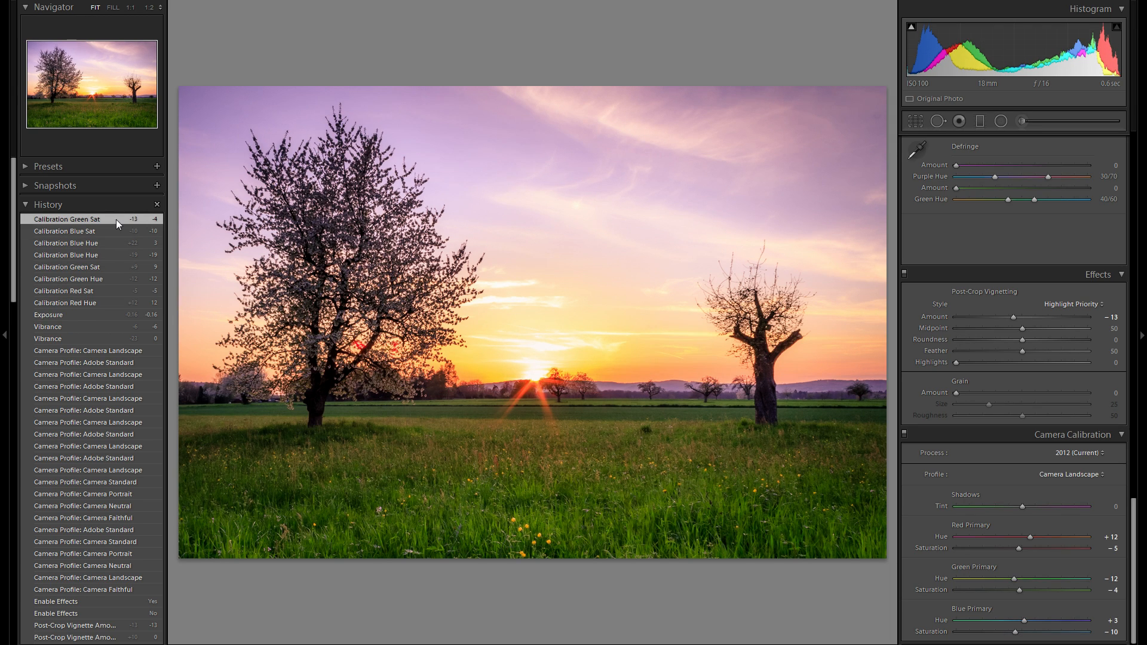
{"action": "left_click", "coordinate": [5, 284]}
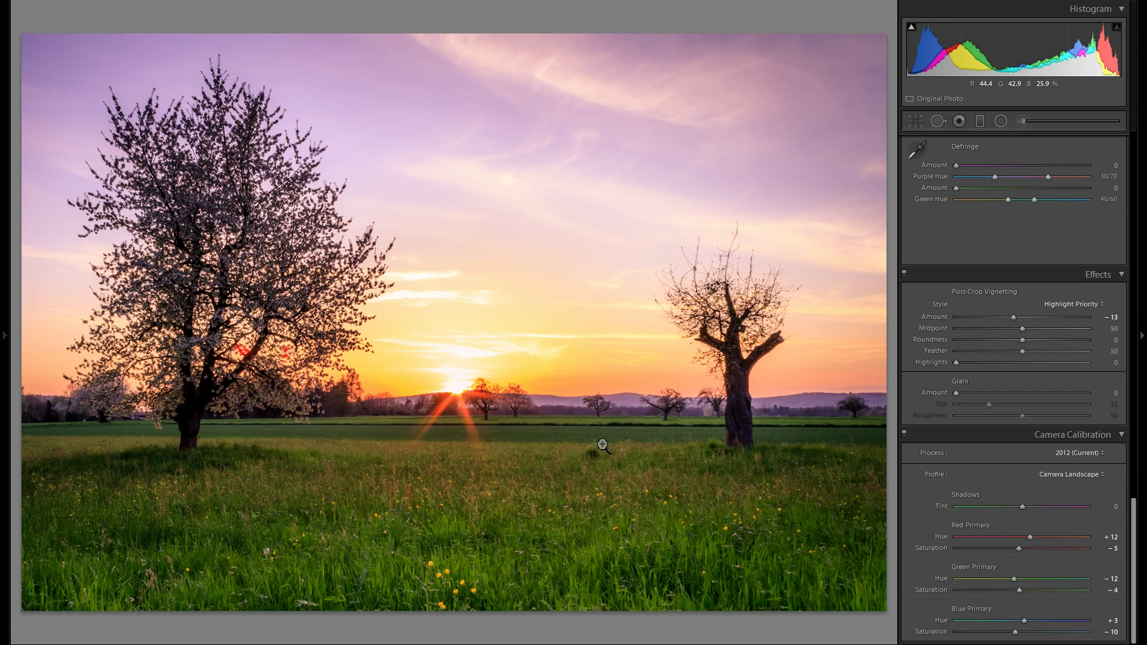
Step: Reset the graduated filter's Highlights and Exposure, and place a slightly tilted graduated filter across the upper sky
{"action": "scroll", "coordinate": [1048, 501], "scroll_direction": "up", "scroll_amount": 15}
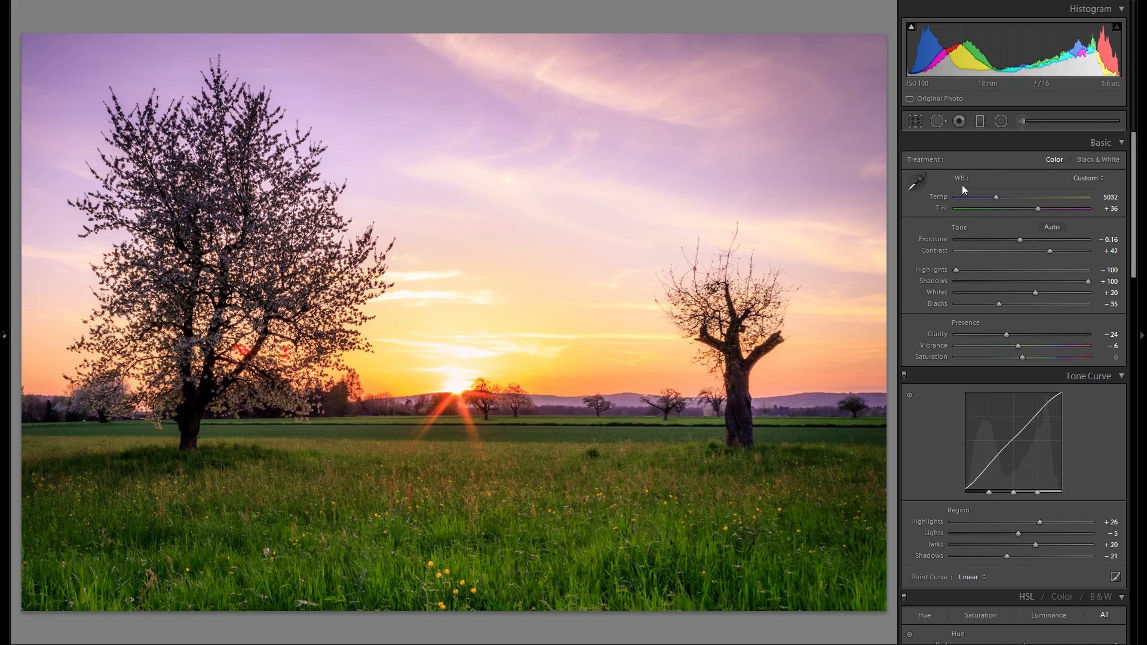
{"action": "left_click", "coordinate": [980, 121]}
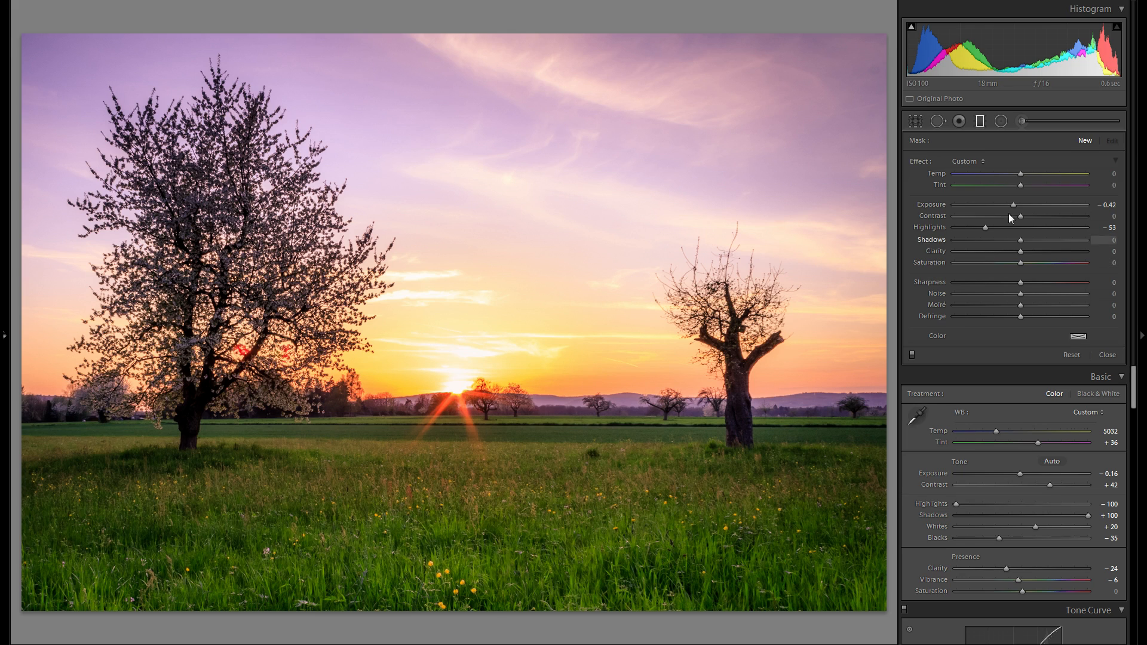
{"action": "double_click", "coordinate": [933, 227]}
{"action": "double_click", "coordinate": [926, 205]}
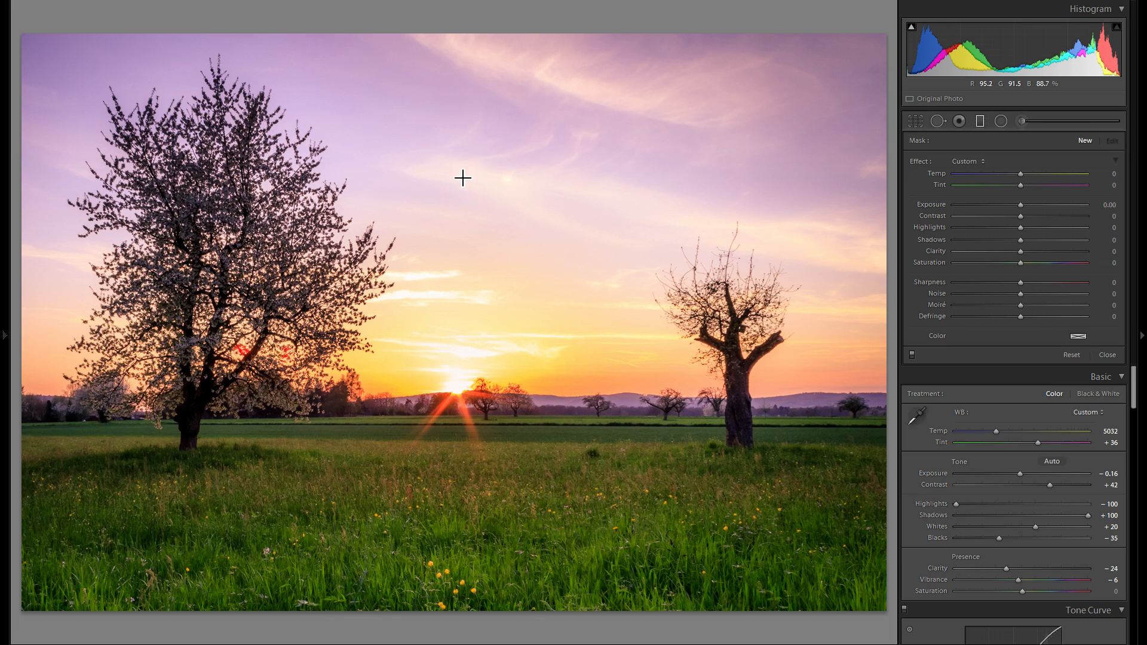
{"action": "left_click_drag", "start_coordinate": [462, 184], "coordinate": [482, 435]}
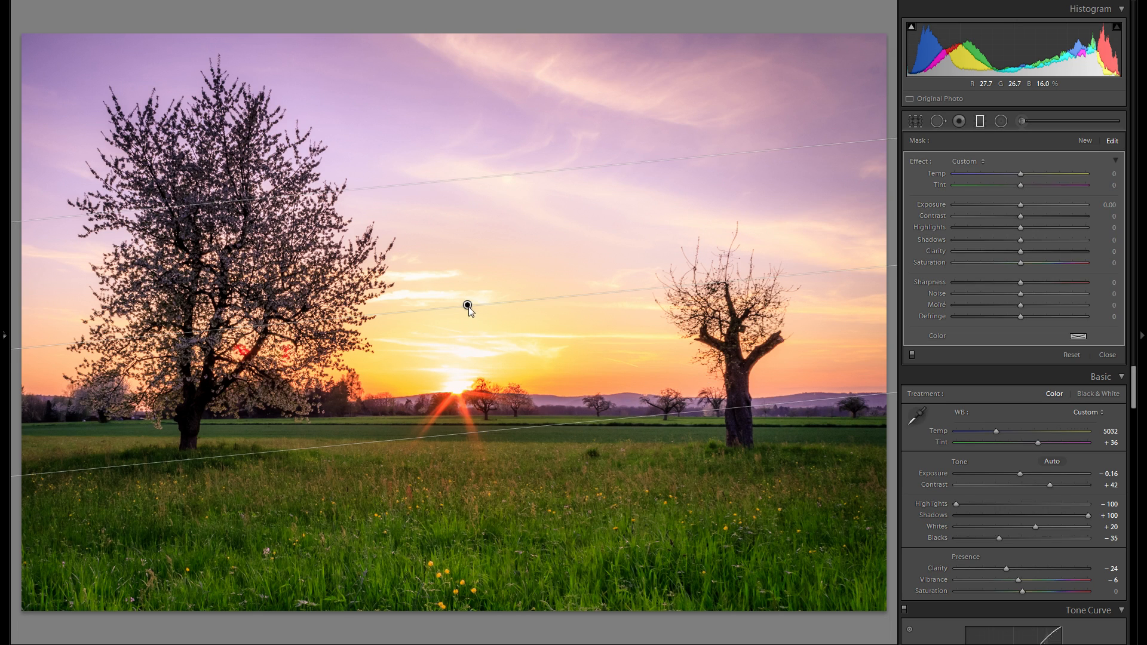
{"action": "left_click_drag", "start_coordinate": [467, 280], "coordinate": [463, 214]}
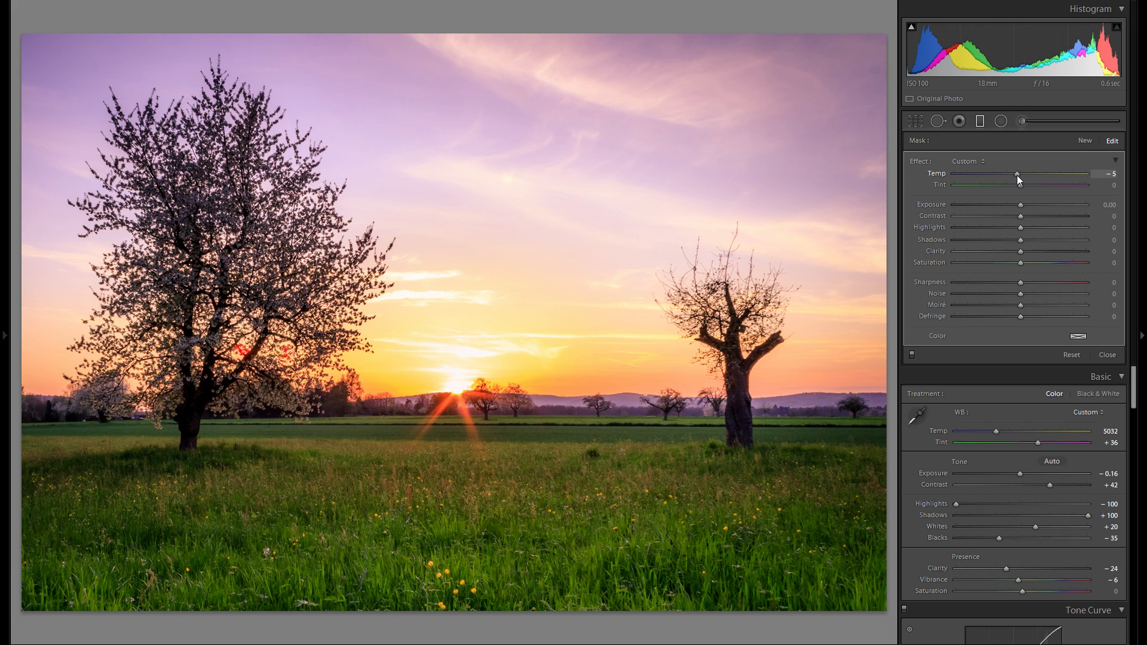
Step: Set the sky filter's Temp to −19 and compare the photo with the graduated filter off and on
{"action": "left_click_drag", "start_coordinate": [1017, 175], "coordinate": [1009, 175]}
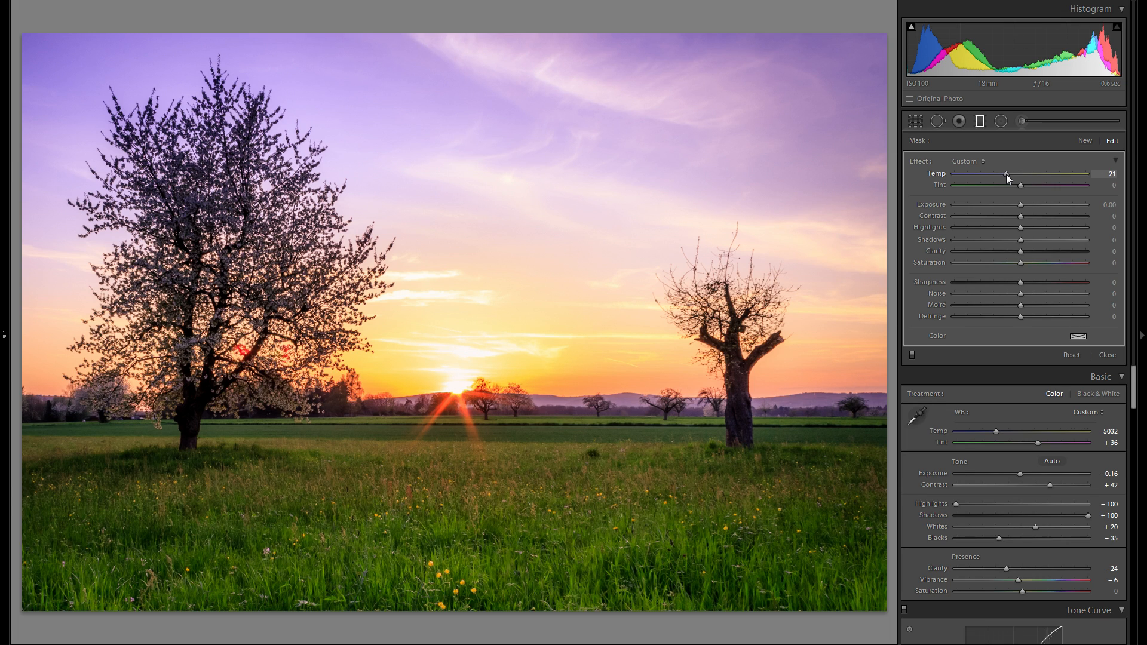
{"action": "left_click", "coordinate": [912, 355]}
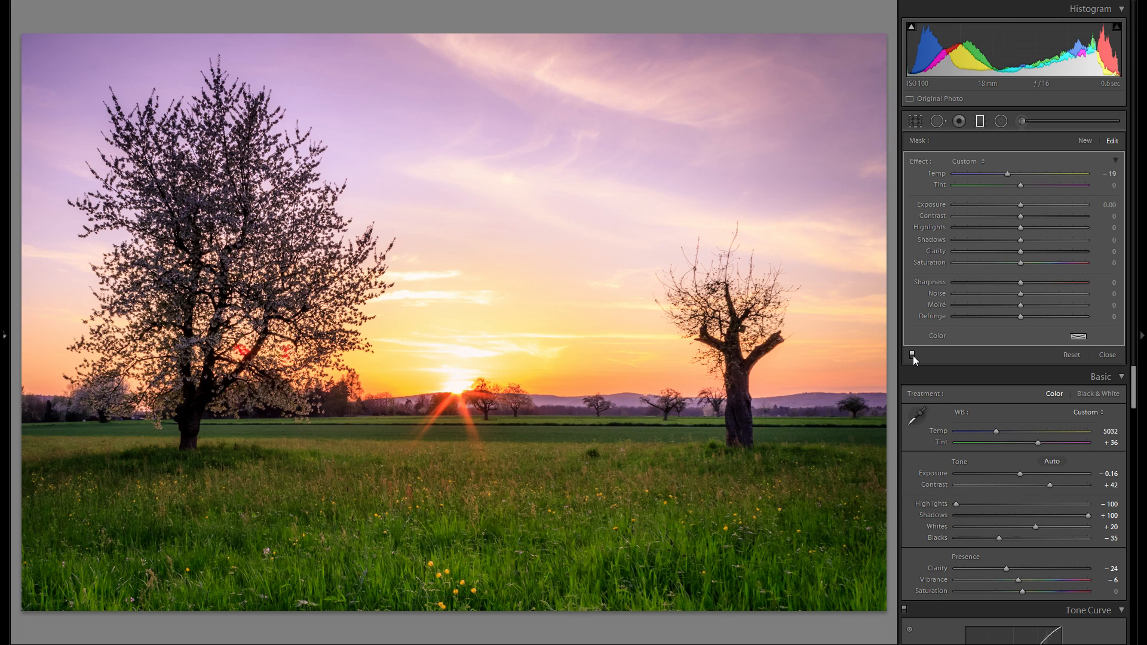
{"action": "left_click", "coordinate": [912, 355]}
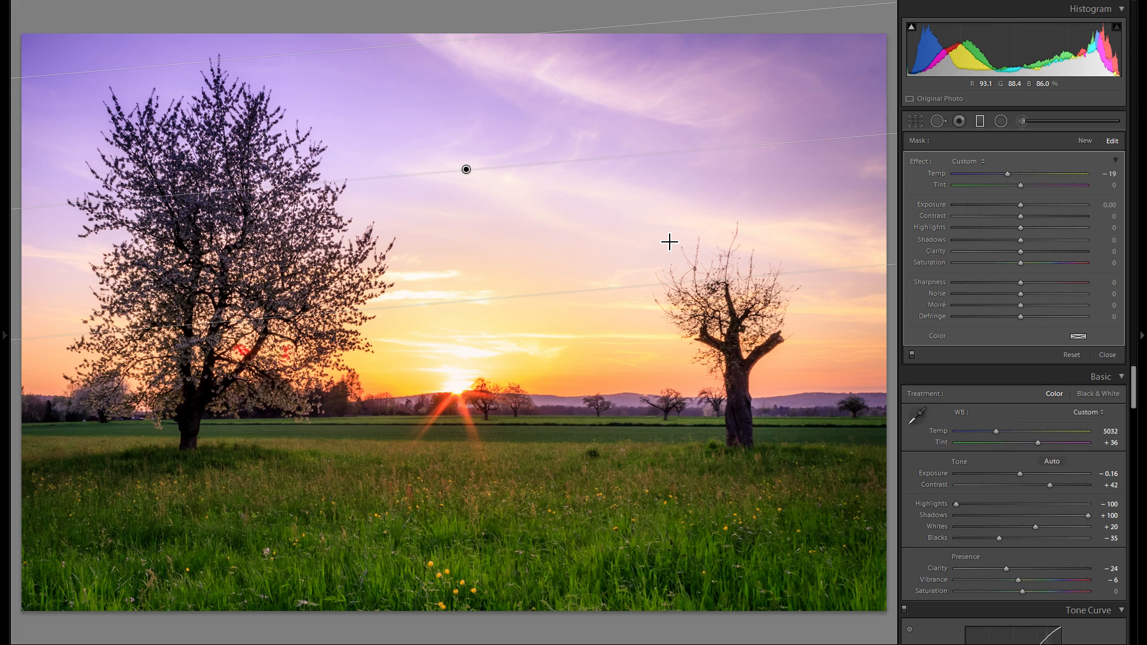
Step: Add a second graduated filter at the sky's upper-left corner with Temp −14 and a blue colour of hue 233, saturation 43%
{"action": "left_click", "coordinate": [1088, 140]}
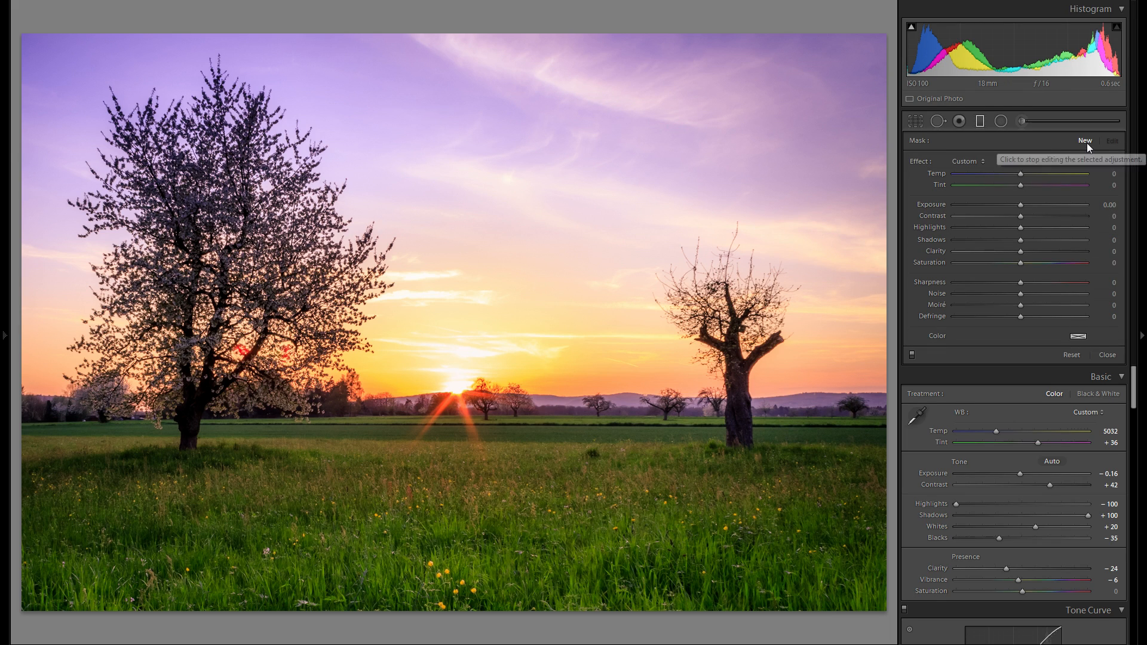
{"action": "mouse_move", "coordinate": [312, 107]}
{"action": "left_mouse_down"}
{"action": "mouse_move", "coordinate": [300, 94]}
{"action": "mouse_move", "coordinate": [304, 118]}
{"action": "mouse_move", "coordinate": [295, 98]}
{"action": "left_mouse_up"}
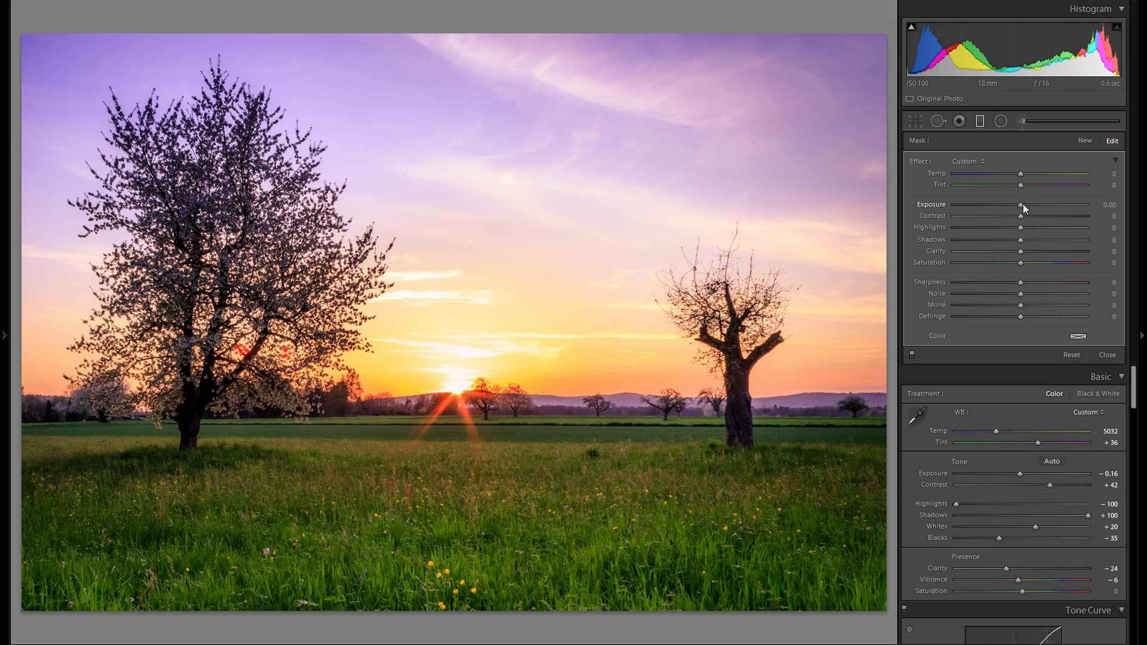
{"action": "left_click_drag", "start_coordinate": [1024, 178], "coordinate": [1020, 175]}
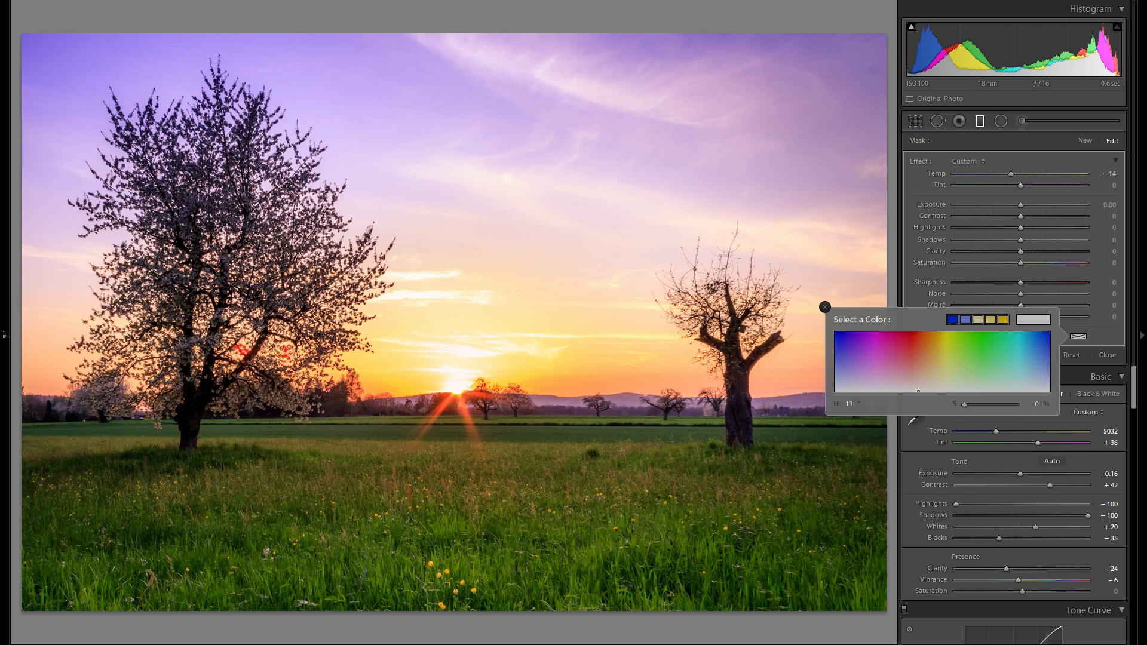
{"action": "mouse_move", "coordinate": [1017, 356]}
{"action": "left_mouse_down"}
{"action": "mouse_move", "coordinate": [1047, 348]}
{"action": "mouse_move", "coordinate": [1049, 377]}
{"action": "mouse_move", "coordinate": [1050, 365]}
{"action": "left_mouse_up"}
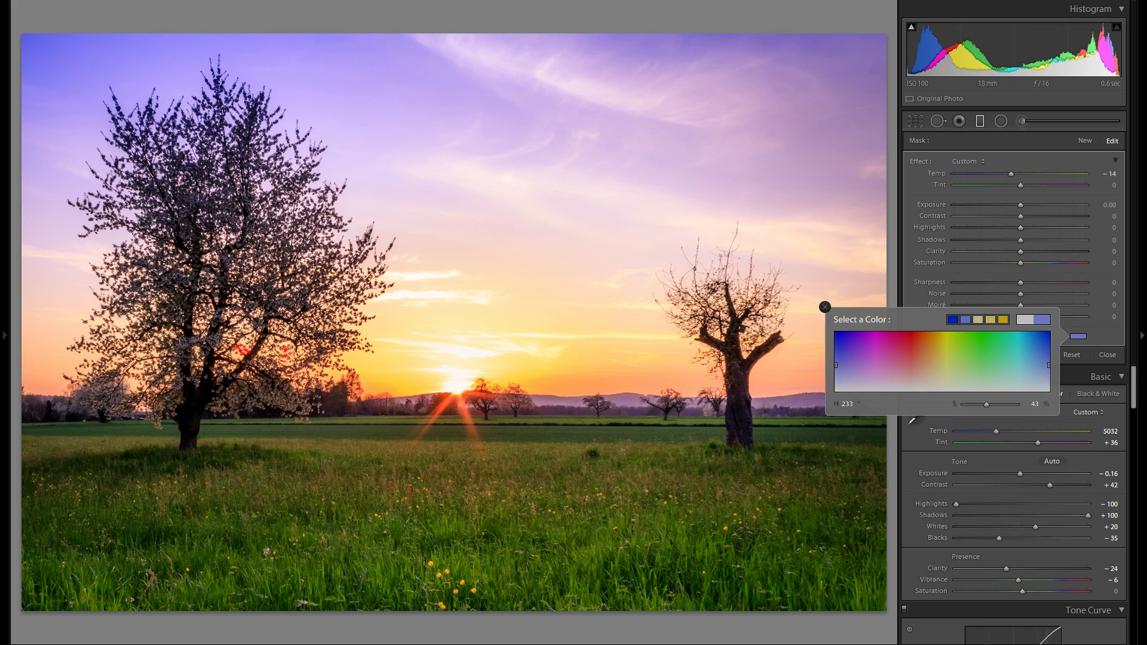
{"action": "left_click", "coordinate": [825, 307]}
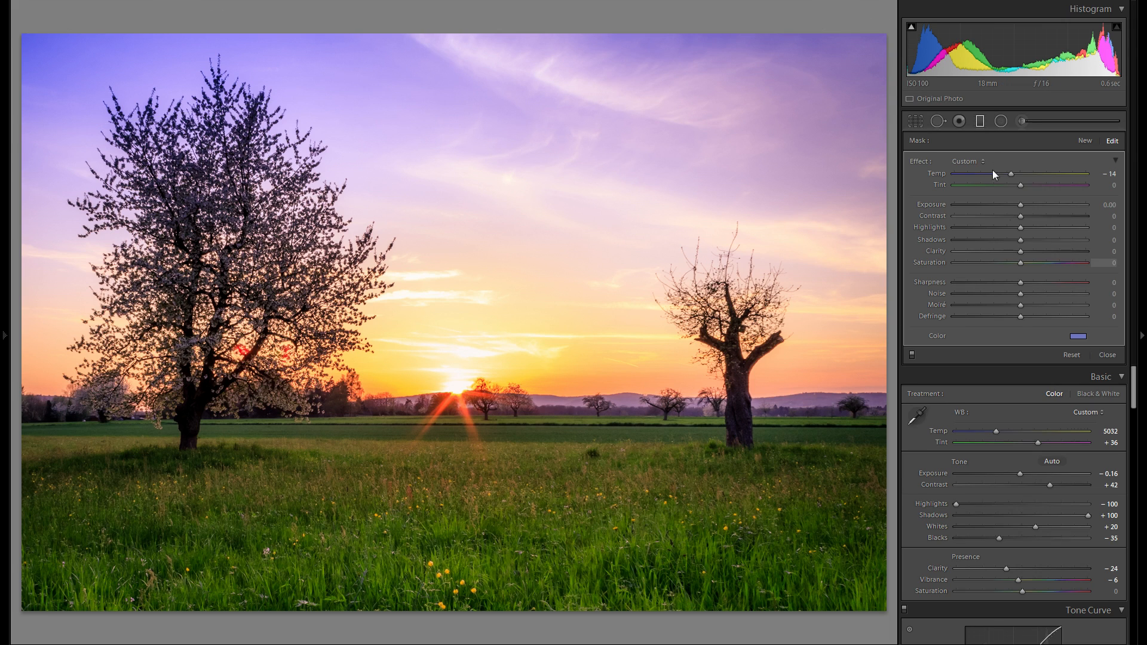
Step: Try a white balance Temp of 6615 on the whole photo and undo the change
{"action": "left_click", "coordinate": [981, 119]}
{"action": "left_click", "coordinate": [1017, 197]}
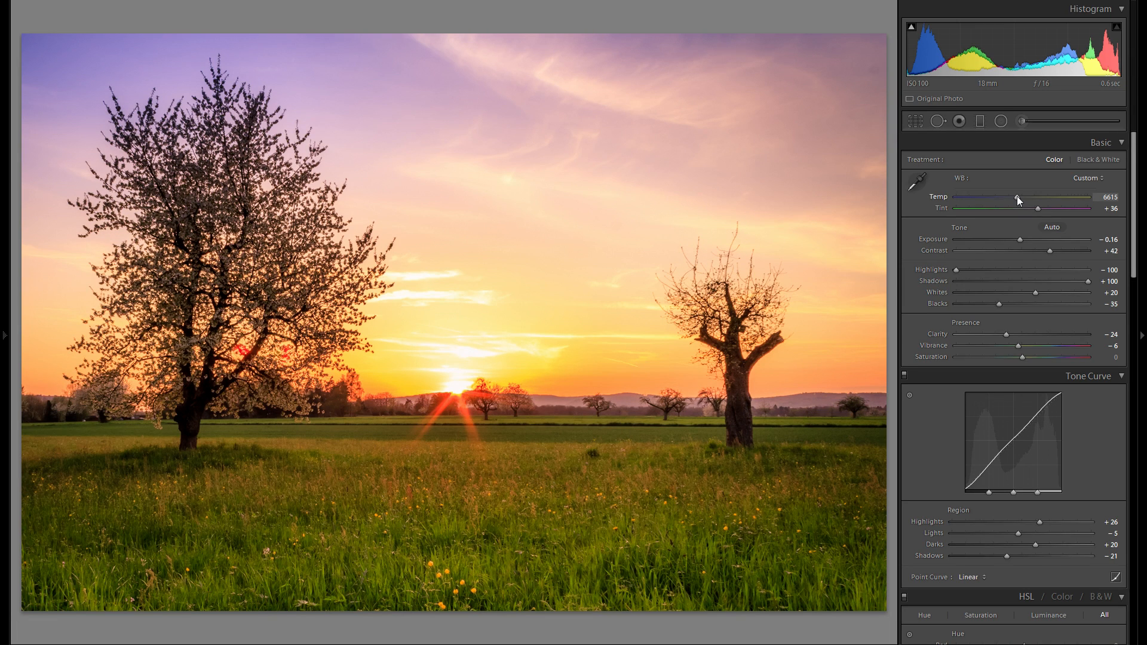
{"action": "key", "text": "ctrl+z"}
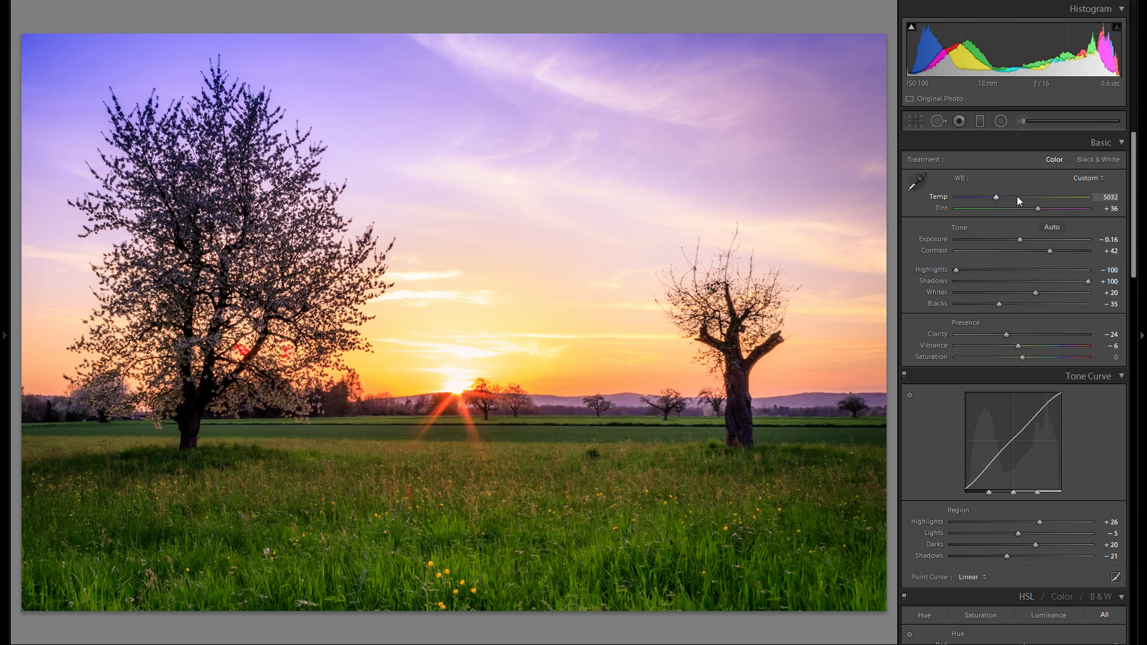
Step: Add a horizontal graduated filter along the top edge of the sky, set its Exposure to −0.31, and extend its fade slightly downward
{"action": "left_click", "coordinate": [984, 124]}
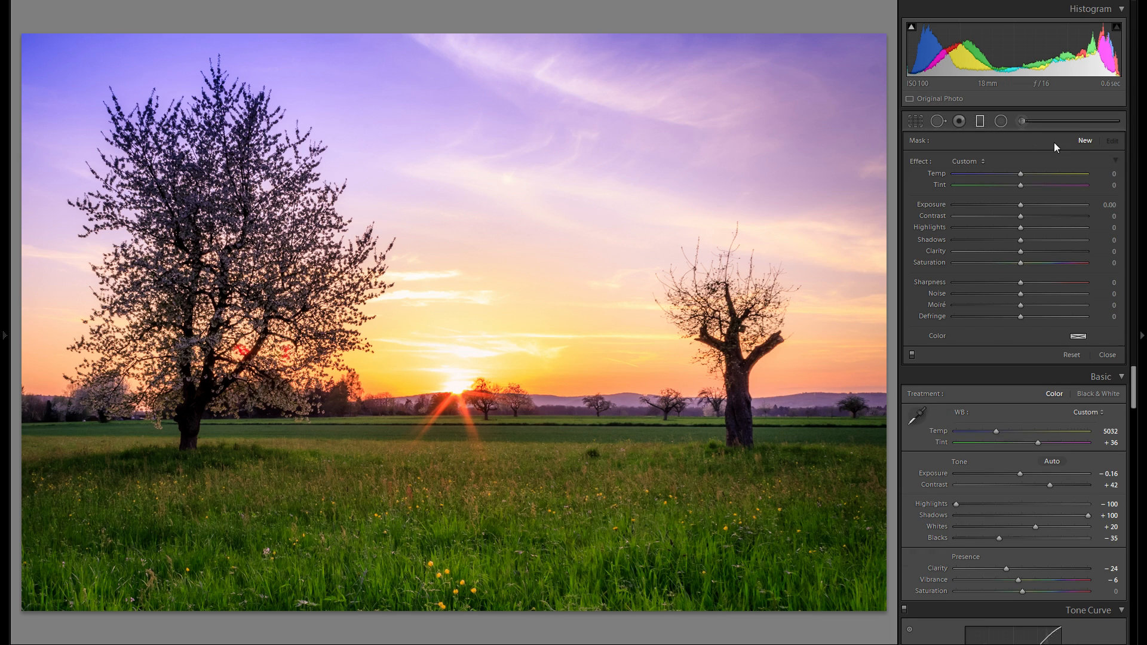
{"action": "left_click_drag", "start_coordinate": [474, 51], "coordinate": [472, 116]}
{"action": "left_click_drag", "start_coordinate": [470, 82], "coordinate": [471, 73]}
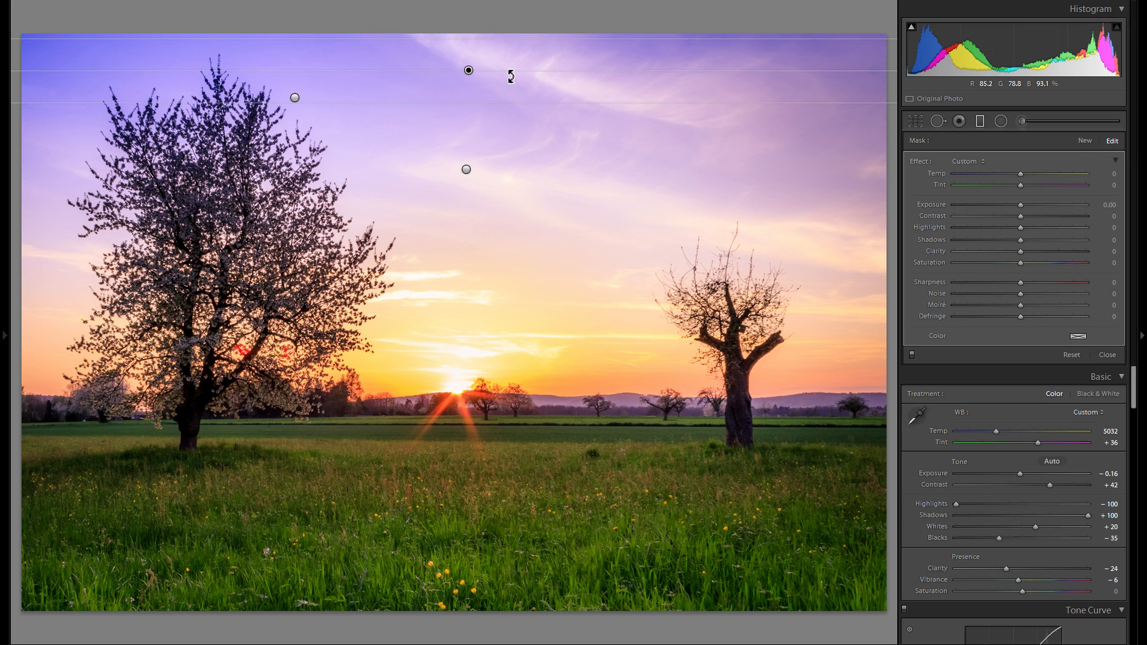
{"action": "left_click_drag", "start_coordinate": [1021, 205], "coordinate": [1019, 204]}
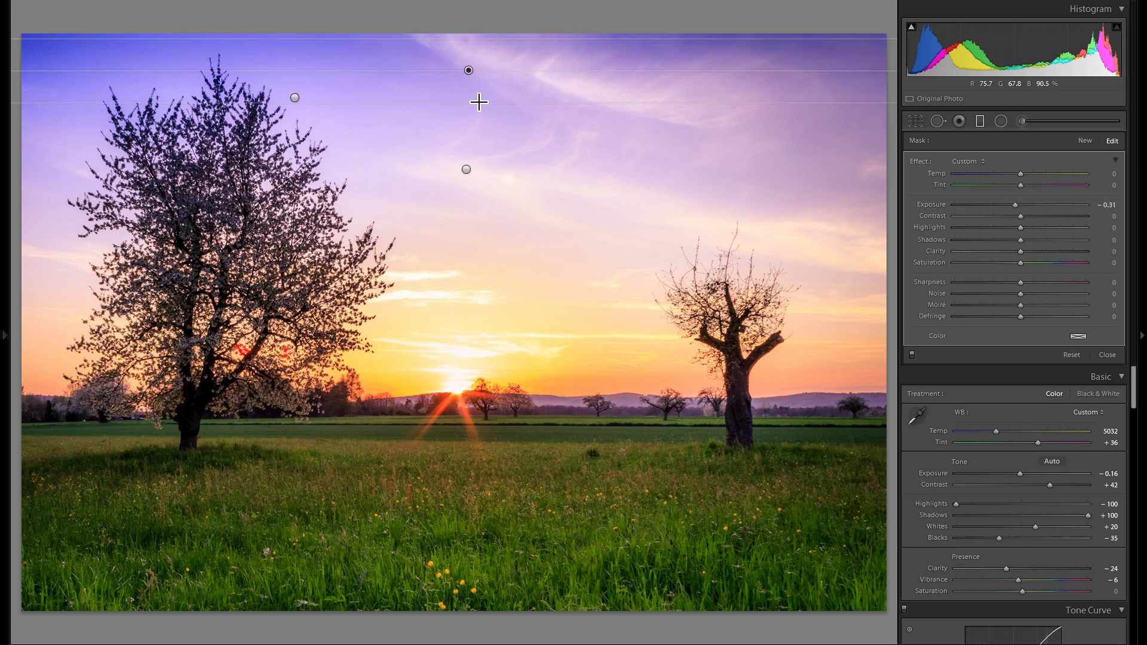
{"action": "left_click_drag", "start_coordinate": [476, 103], "coordinate": [477, 117]}
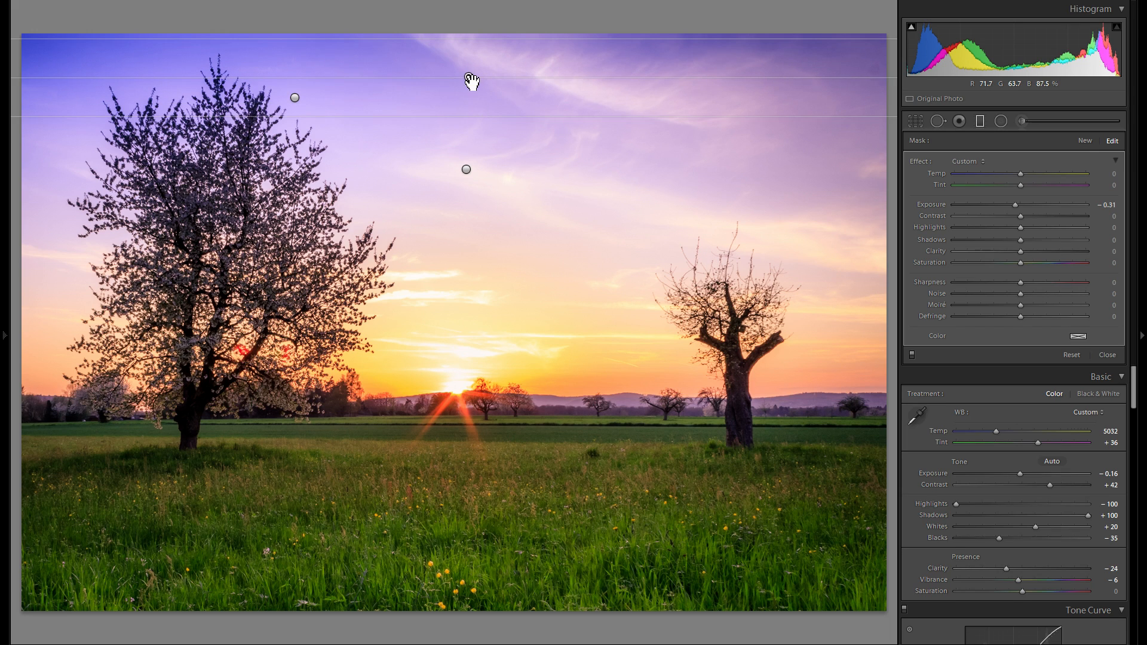
Step: Add a horizontal graduated filter rising from the bottom of the meadow and set its Exposure to −0.52
{"action": "left_click", "coordinate": [1086, 140]}
{"action": "left_click_drag", "start_coordinate": [478, 588], "coordinate": [479, 464]}
{"action": "left_click", "coordinate": [478, 525]}
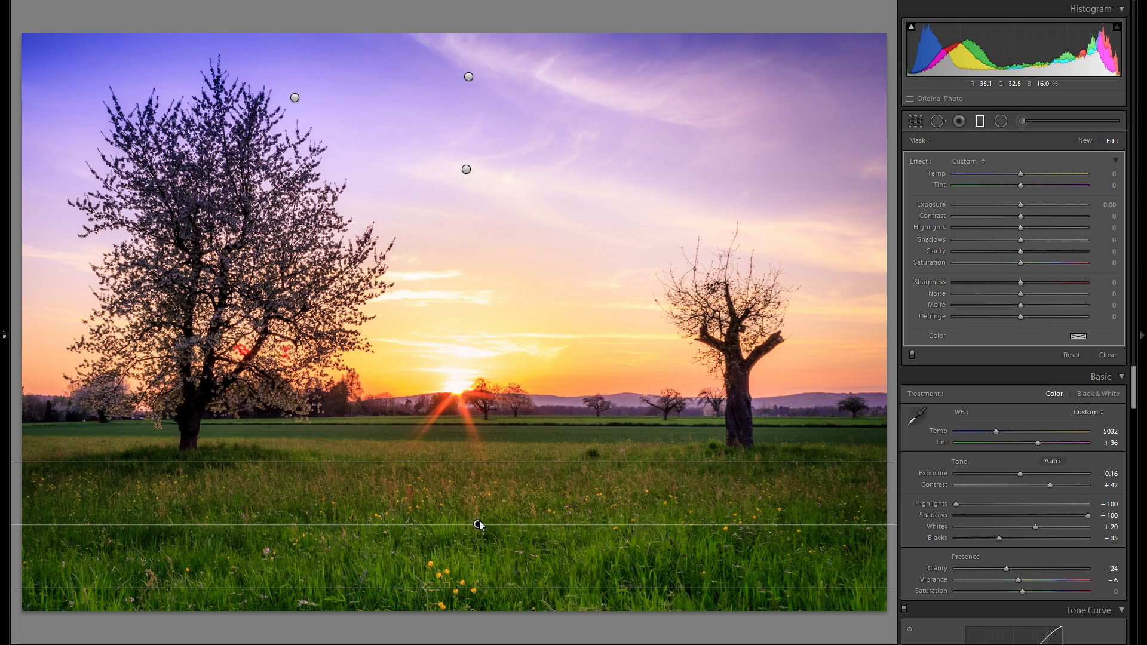
{"action": "left_click_drag", "start_coordinate": [1023, 205], "coordinate": [1017, 206]}
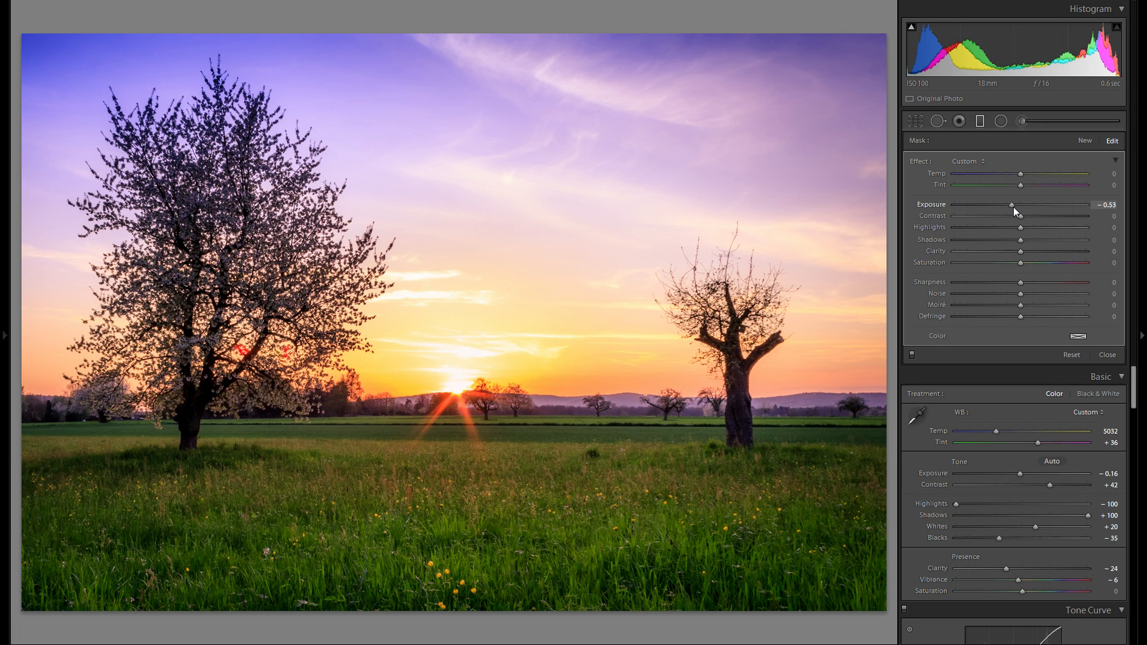
{"action": "left_click_drag", "start_coordinate": [1014, 206], "coordinate": [1018, 205]}
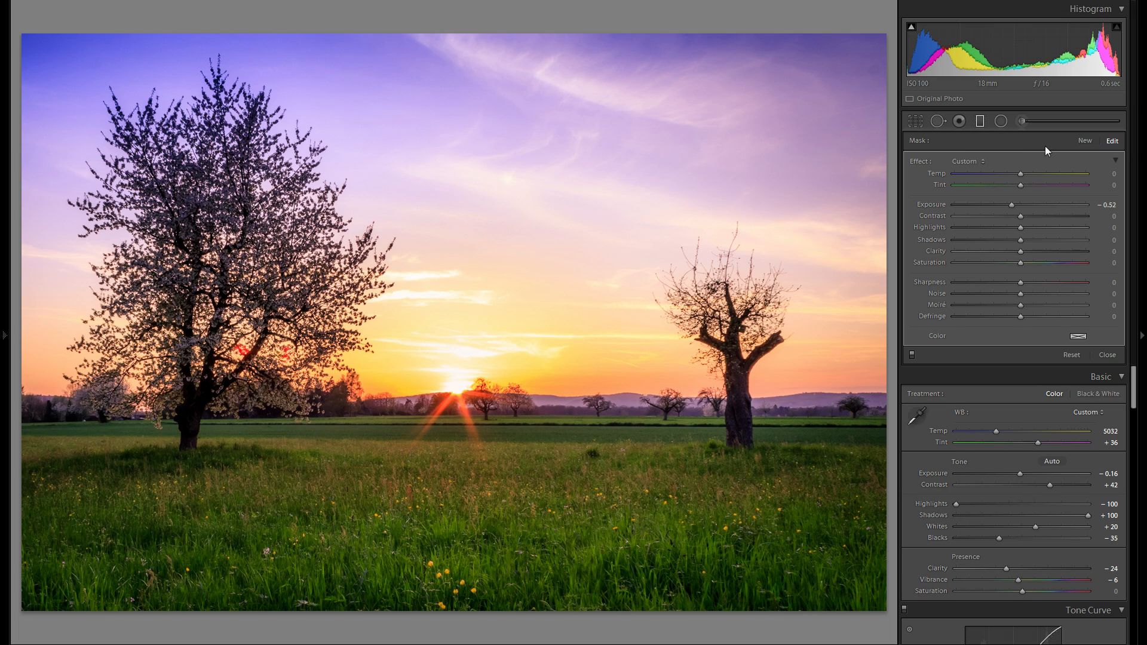
Step: Add a wide diagonal graduated filter from the sky's upper right toward the meadow's lower left and set its Exposure to 0.31
{"action": "left_click", "coordinate": [1083, 146]}
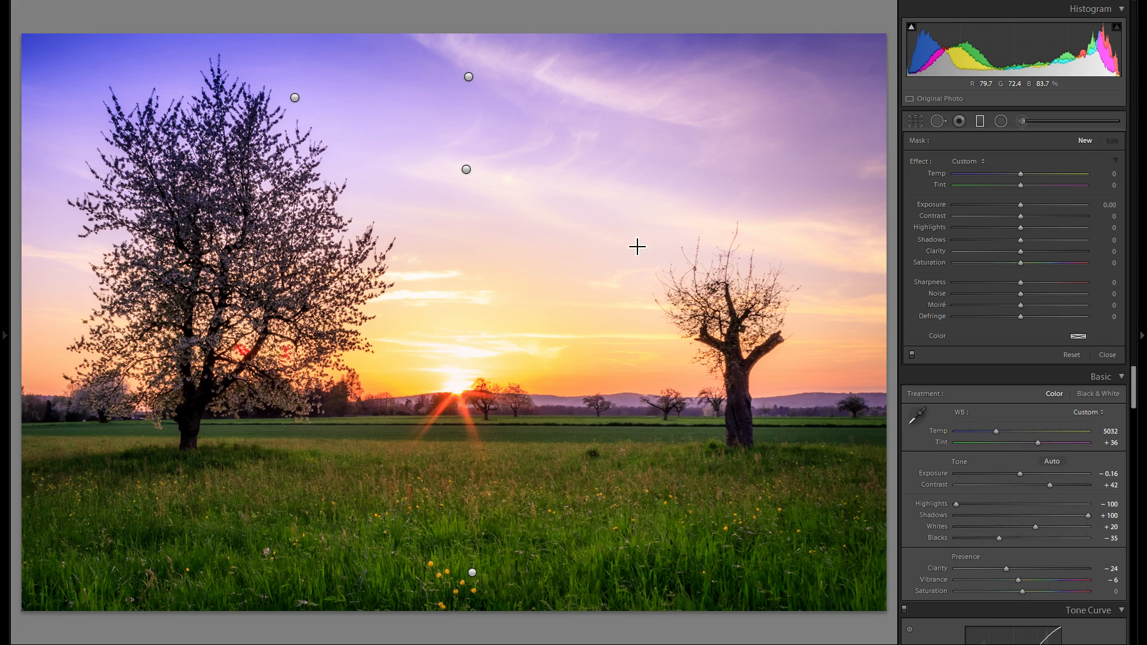
{"action": "left_click_drag", "start_coordinate": [687, 140], "coordinate": [402, 554]}
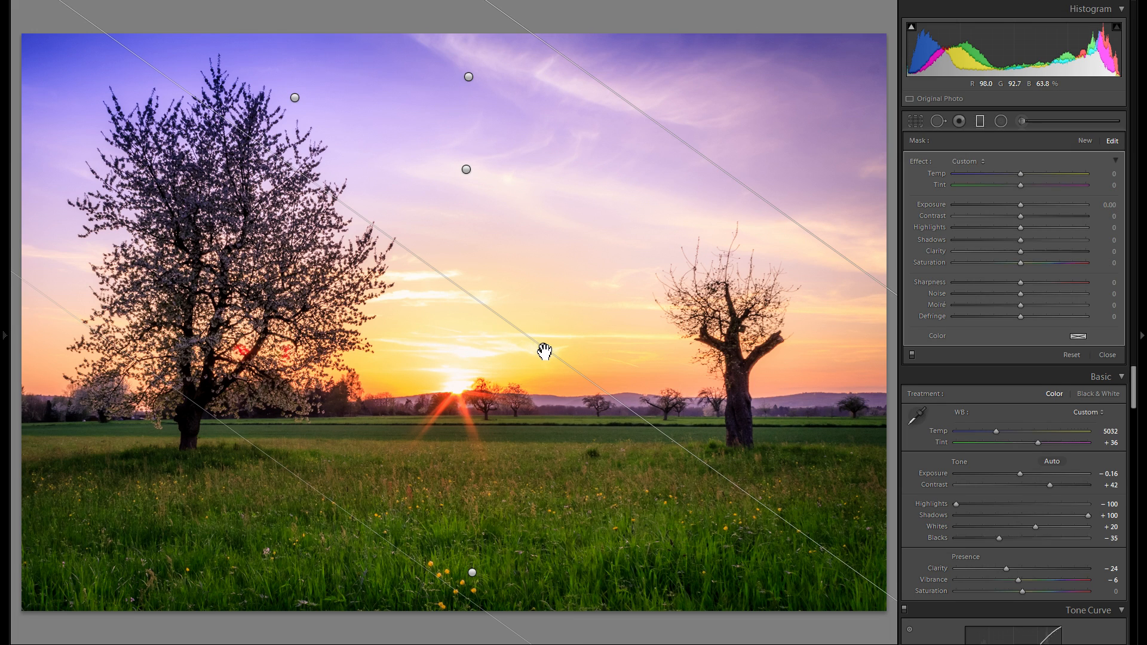
{"action": "left_click_drag", "start_coordinate": [541, 352], "coordinate": [530, 360]}
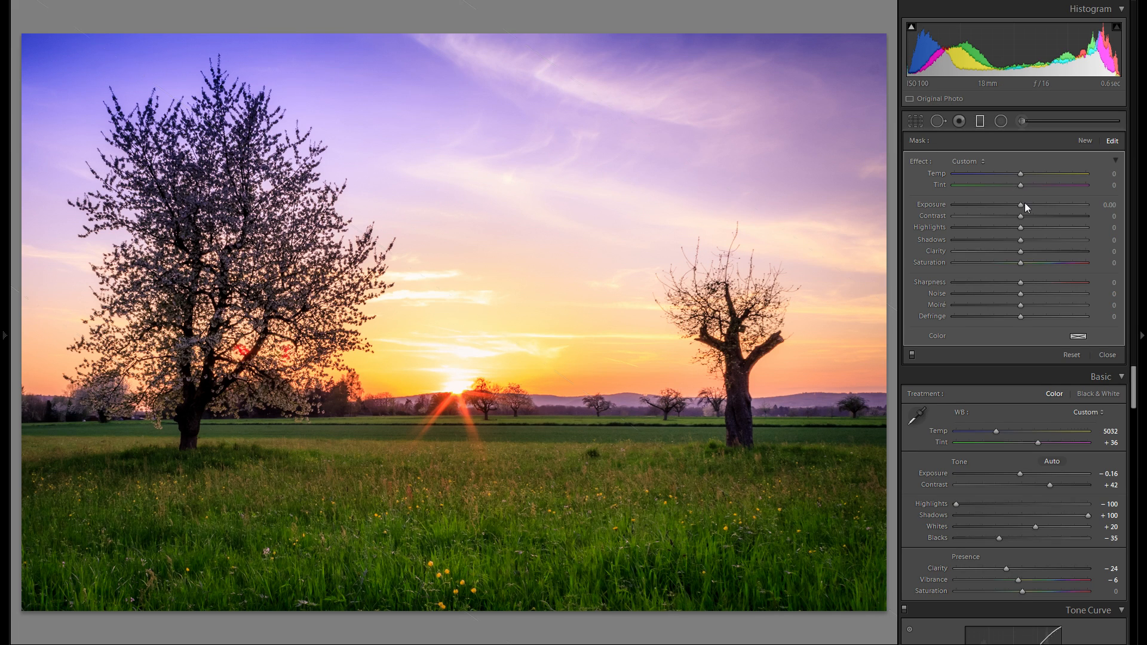
{"action": "left_click_drag", "start_coordinate": [1022, 205], "coordinate": [1027, 206]}
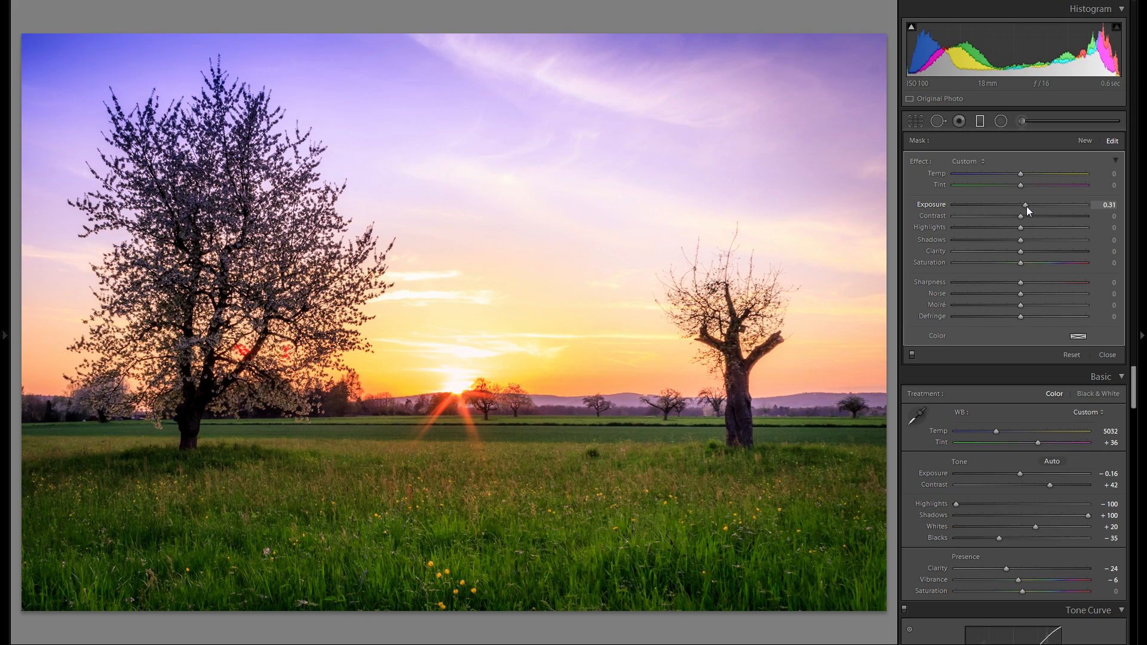
{"action": "double_click", "coordinate": [1026, 206]}
Step: Add an opposing diagonal graduated filter from the lower left, centred just beside the sun, and set its Exposure to −0.09
{"action": "left_click", "coordinate": [1085, 140]}
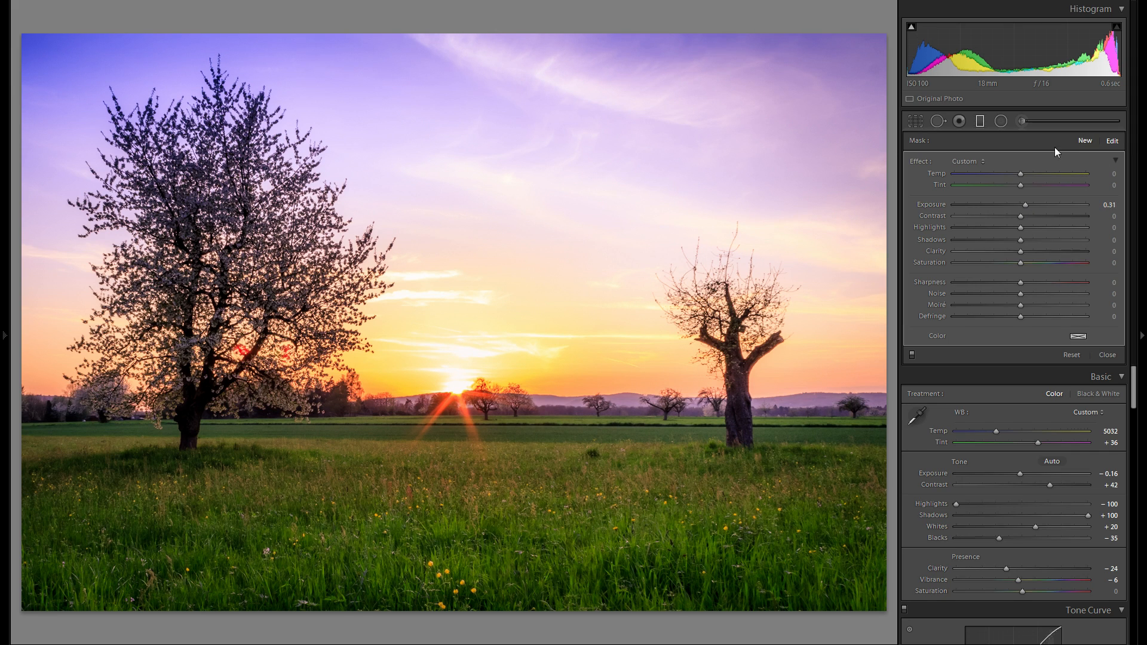
{"action": "left_click_drag", "start_coordinate": [403, 459], "coordinate": [615, 174]}
{"action": "left_click_drag", "start_coordinate": [504, 312], "coordinate": [506, 313]}
{"action": "left_click_drag", "start_coordinate": [627, 454], "coordinate": [638, 453]}
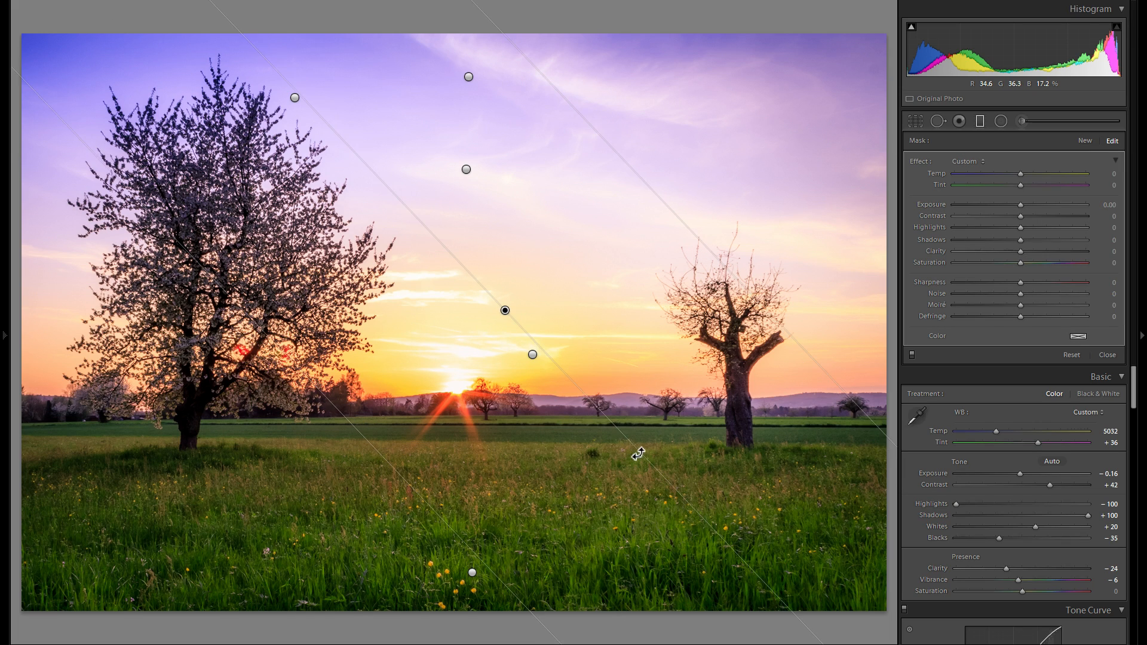
{"action": "left_click_drag", "start_coordinate": [505, 311], "coordinate": [411, 389]}
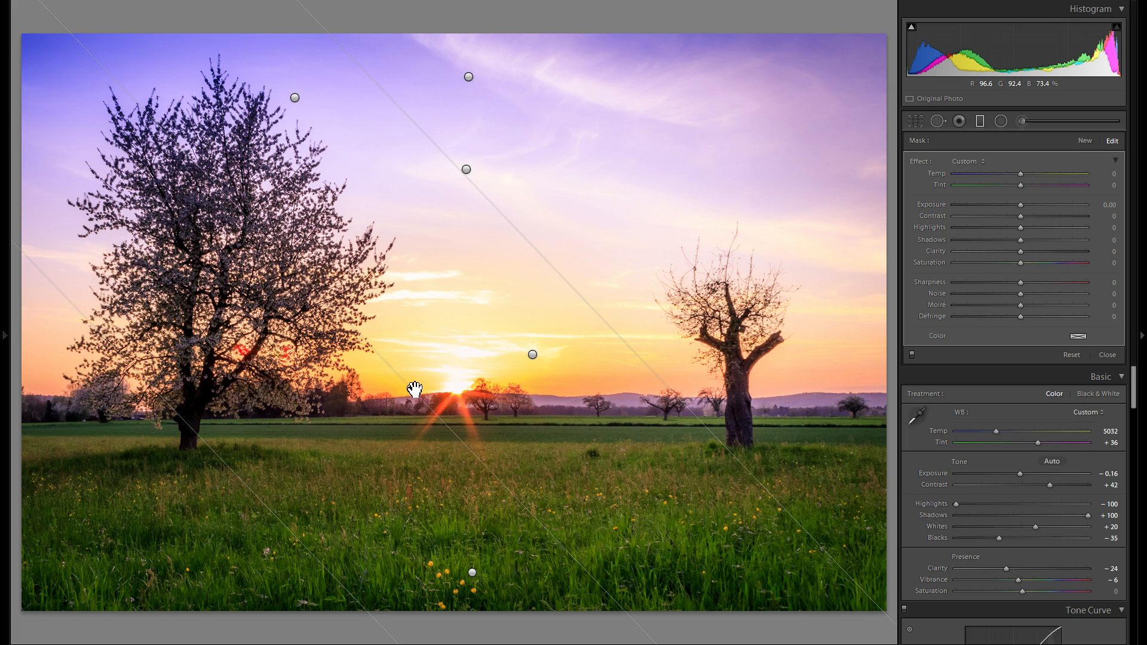
{"action": "left_click_drag", "start_coordinate": [1023, 206], "coordinate": [1022, 206]}
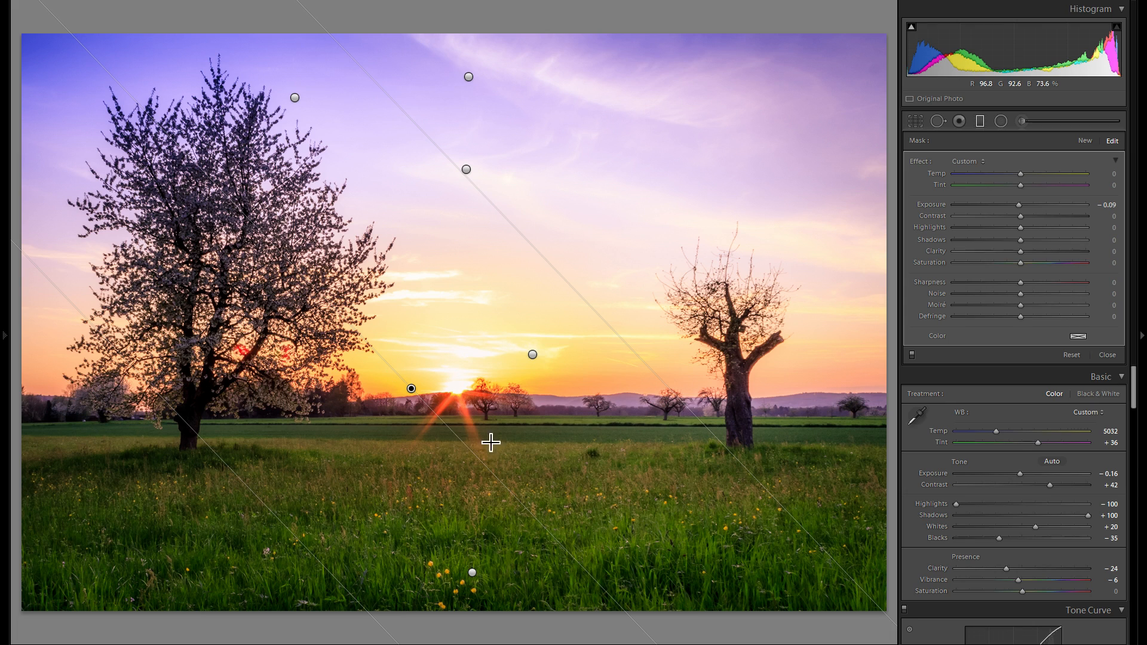
Step: Select the upper-right diagonal filter and compare the photo with all graduated filters off and on
{"action": "left_click", "coordinate": [534, 355]}
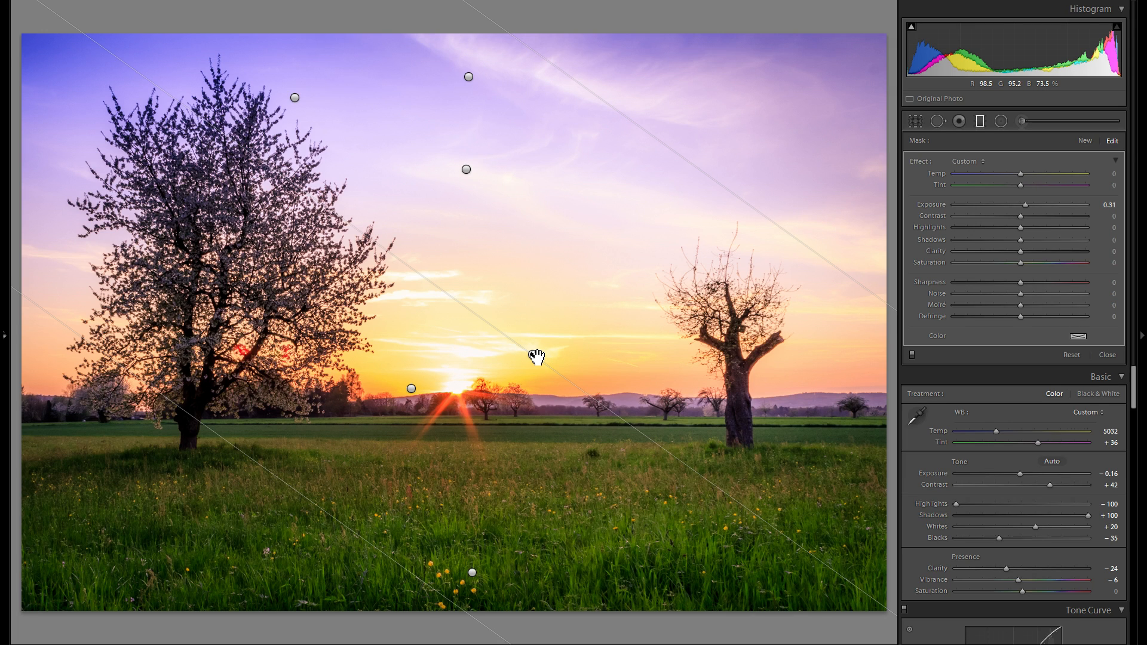
{"action": "left_click", "coordinate": [912, 355]}
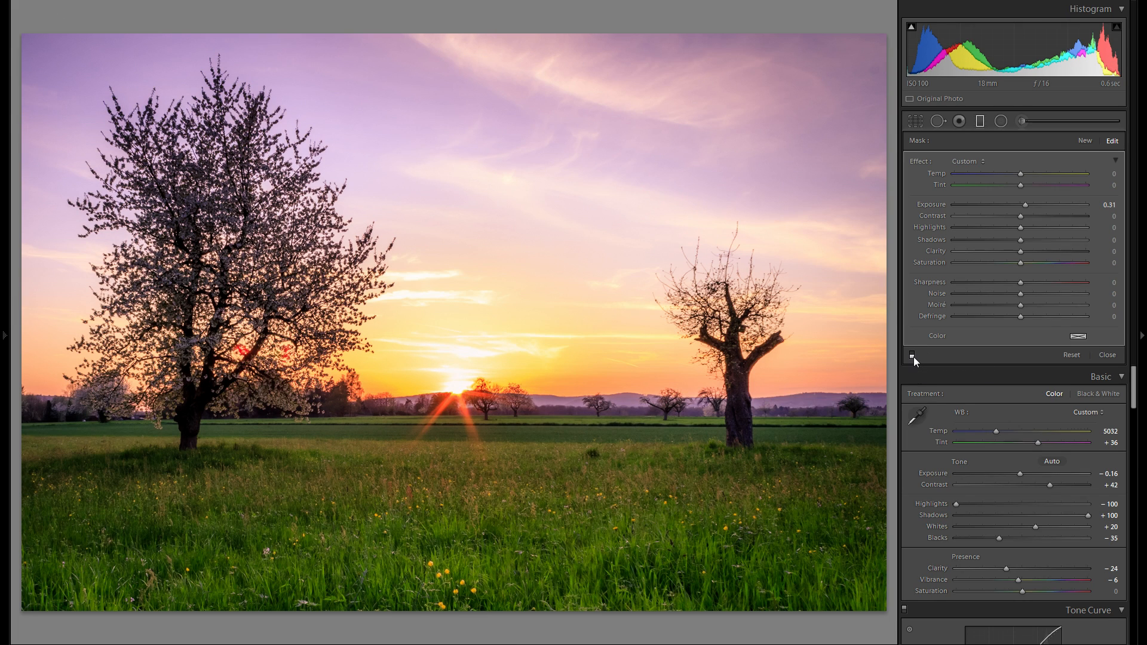
{"action": "left_click", "coordinate": [913, 356]}
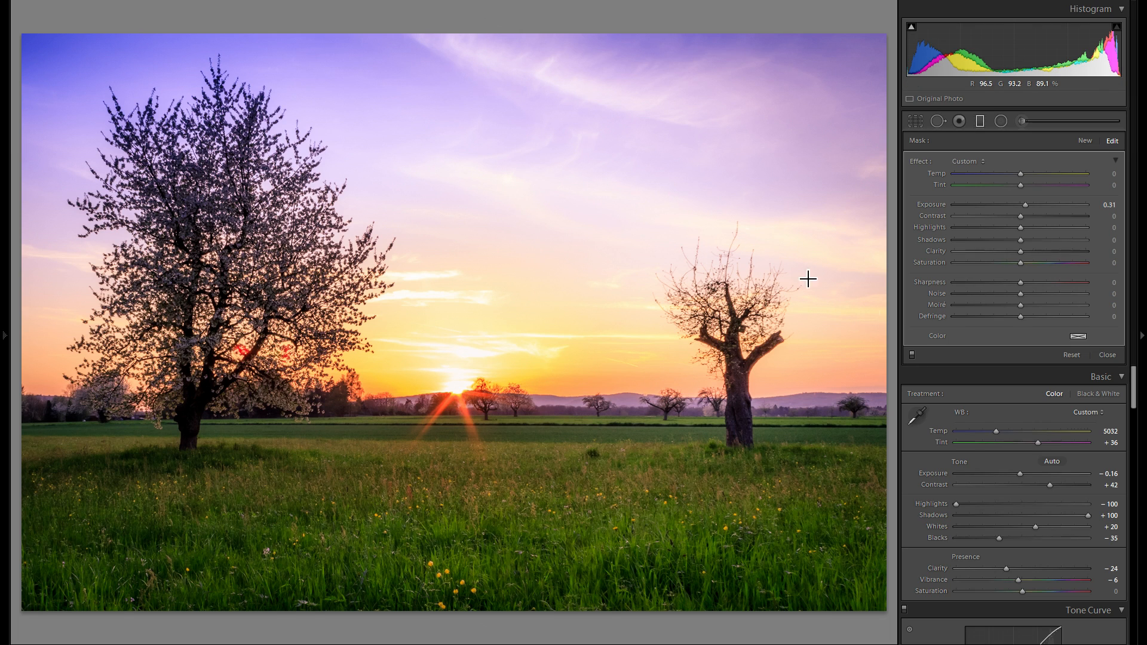
{"action": "left_click", "coordinate": [912, 356]}
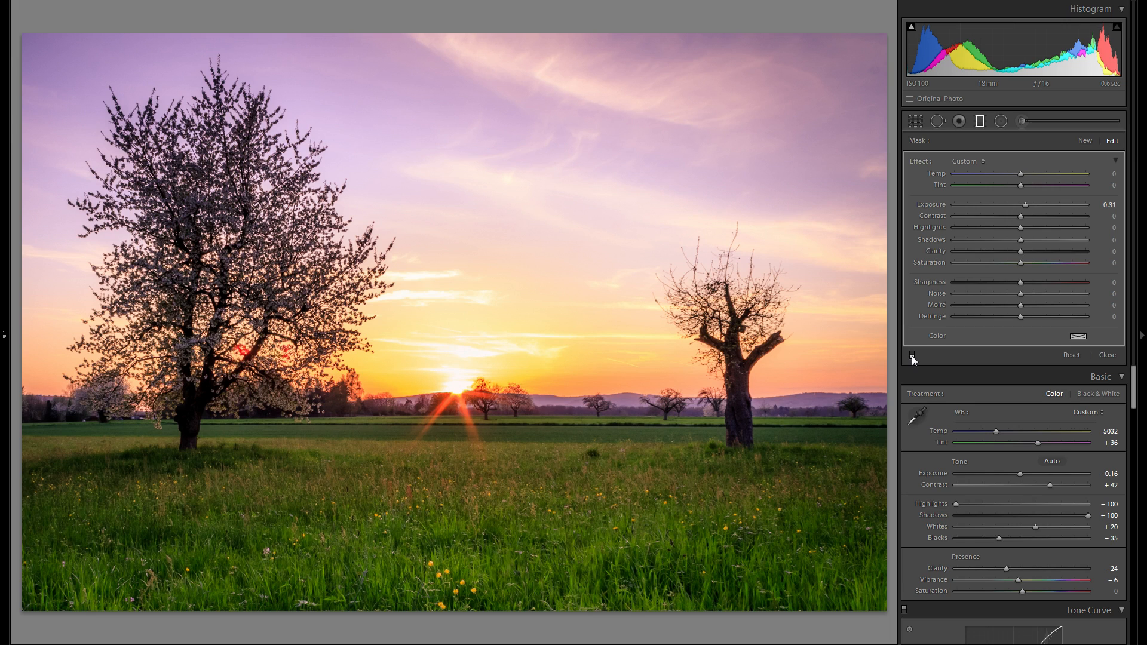
{"action": "left_click", "coordinate": [912, 355]}
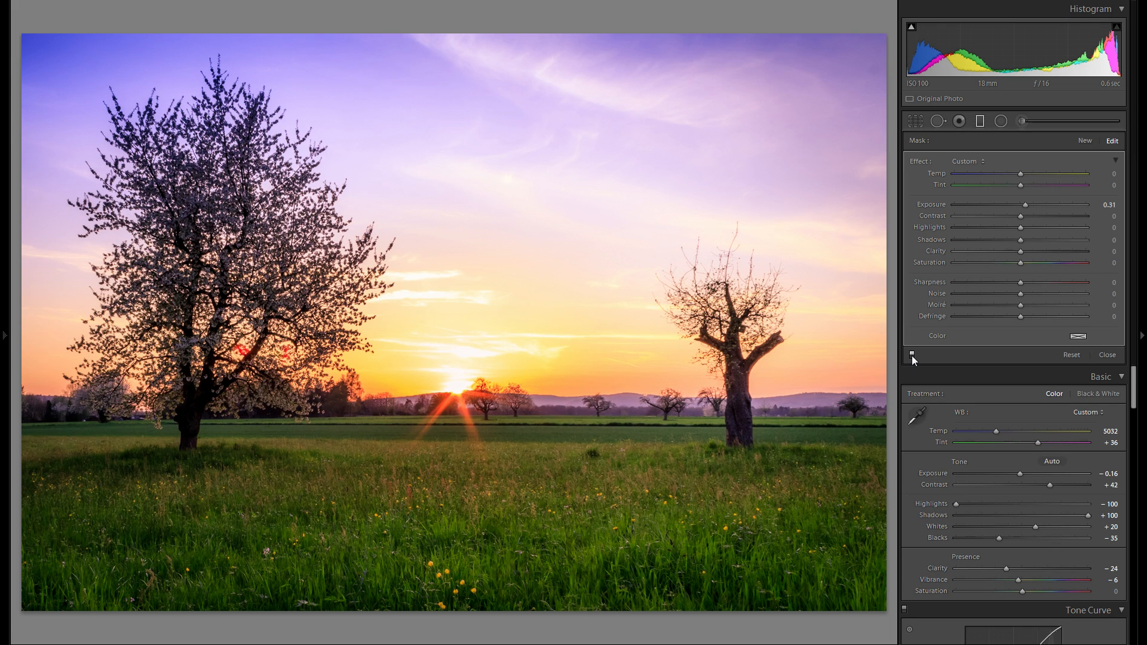
Step: Add a horizontal graduated filter rising from the meadow to the horizon, set its Exposure to −0.31, and compare the photo without the filters
{"action": "left_click", "coordinate": [984, 134]}
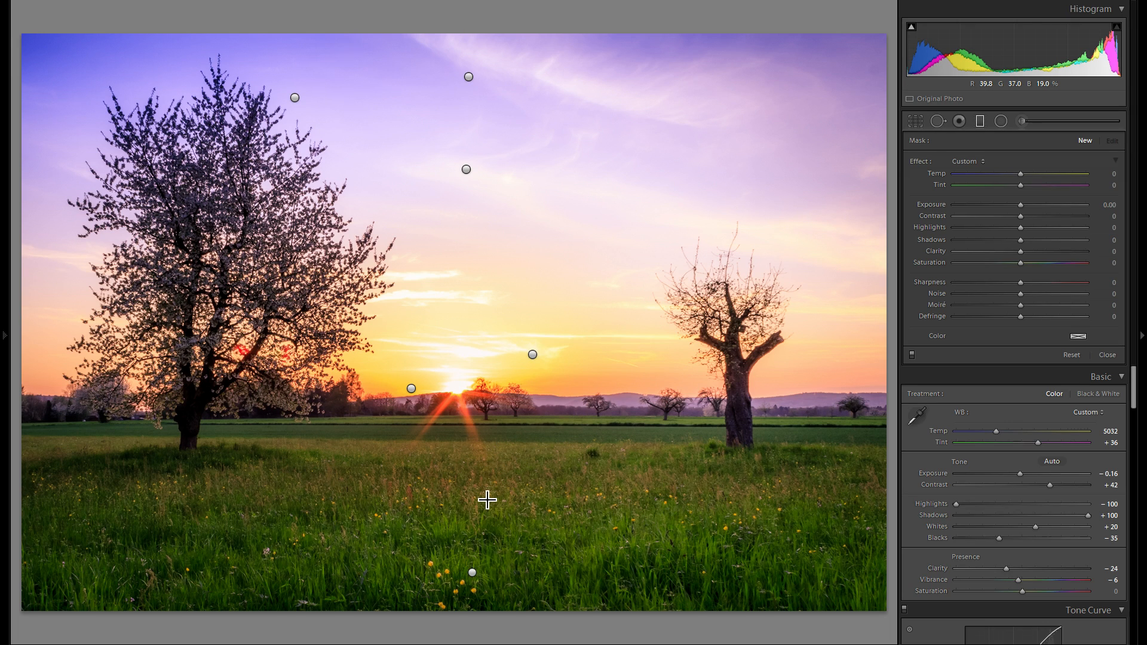
{"action": "left_click_drag", "start_coordinate": [480, 438], "coordinate": [494, 350]}
{"action": "left_click_drag", "start_coordinate": [491, 429], "coordinate": [493, 471]}
{"action": "left_click_drag", "start_coordinate": [1024, 203], "coordinate": [1017, 205]}
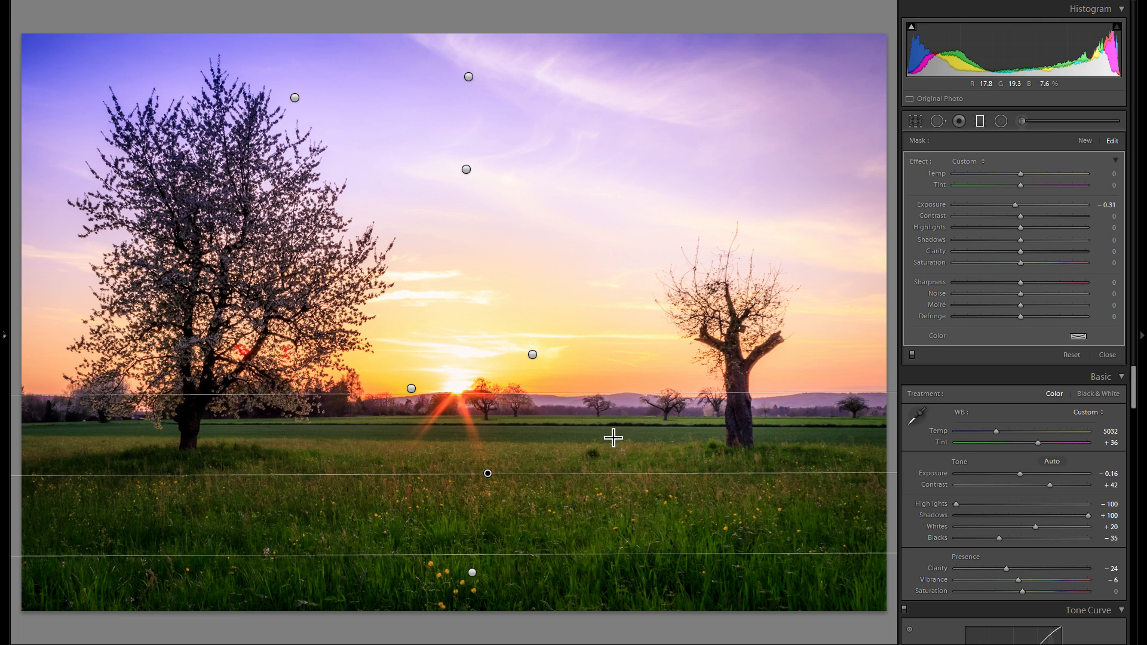
{"action": "left_click", "coordinate": [912, 355]}
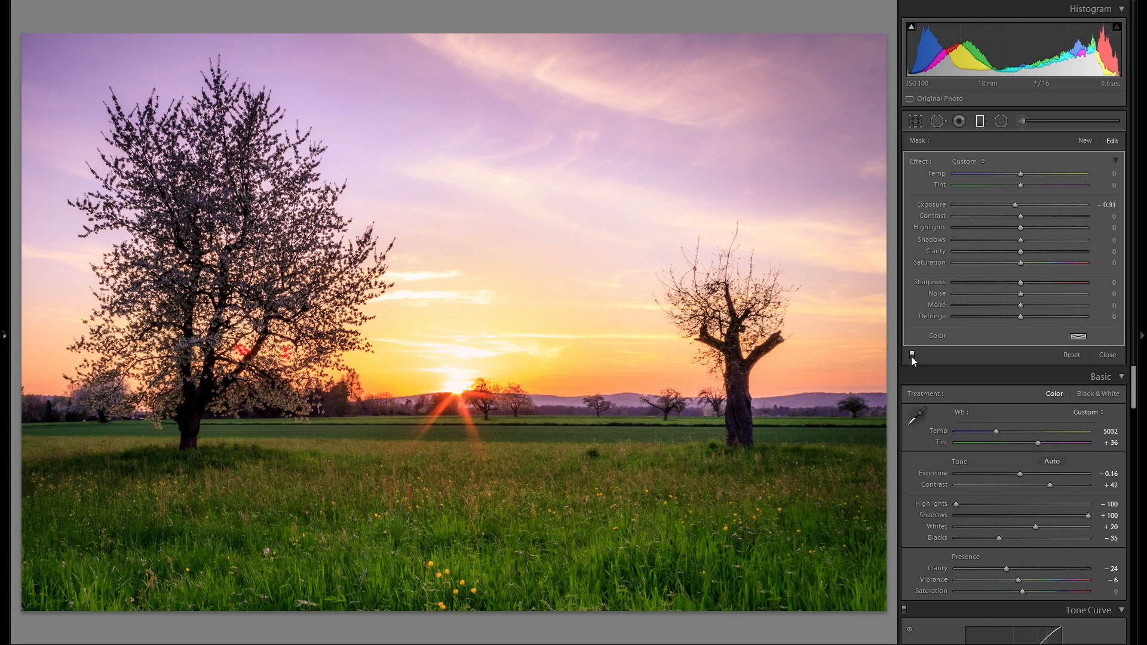
{"action": "left_click", "coordinate": [912, 355]}
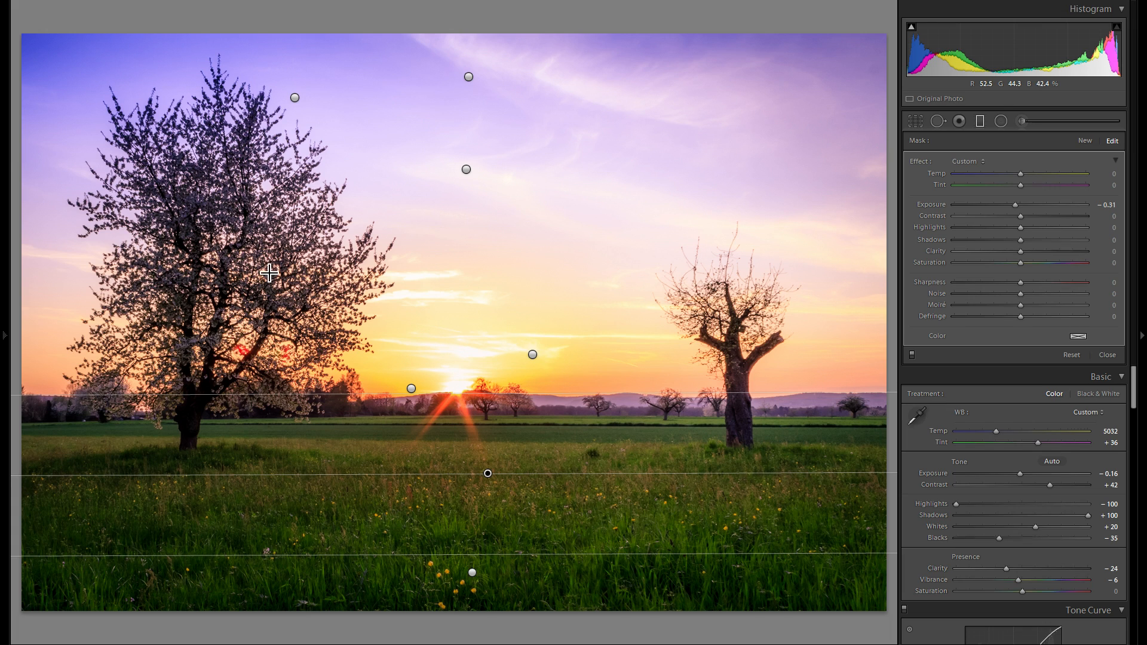
Step: Paint the large blossoming tree with an adjustment brush of size 21, using Shadows 76 and Exposure 0.23
{"action": "left_click", "coordinate": [1022, 121]}
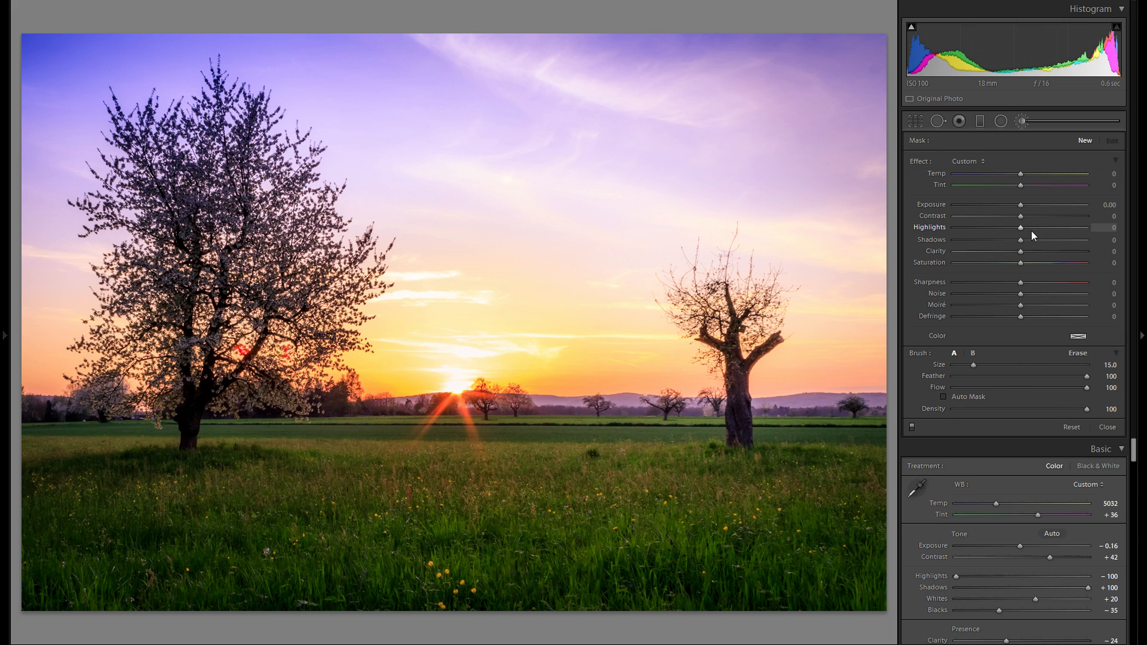
{"action": "left_click_drag", "start_coordinate": [1037, 240], "coordinate": [1071, 240]}
{"action": "left_click_drag", "start_coordinate": [1021, 205], "coordinate": [1023, 206]}
{"action": "scroll", "coordinate": [280, 296], "scroll_direction": "up", "scroll_amount": 2}
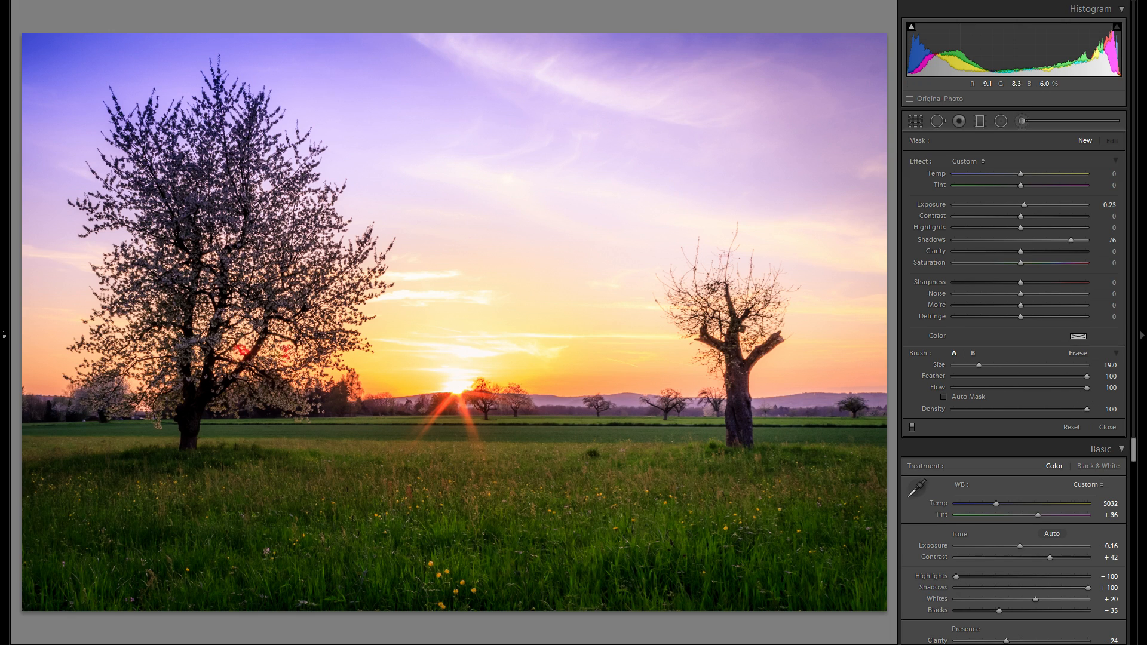
{"action": "mouse_move", "coordinate": [281, 296]}
{"action": "left_mouse_down"}
{"action": "mouse_move", "coordinate": [218, 182]}
{"action": "mouse_move", "coordinate": [143, 174]}
{"action": "mouse_move", "coordinate": [180, 363]}
{"action": "mouse_move", "coordinate": [267, 366]}
{"action": "left_mouse_up"}
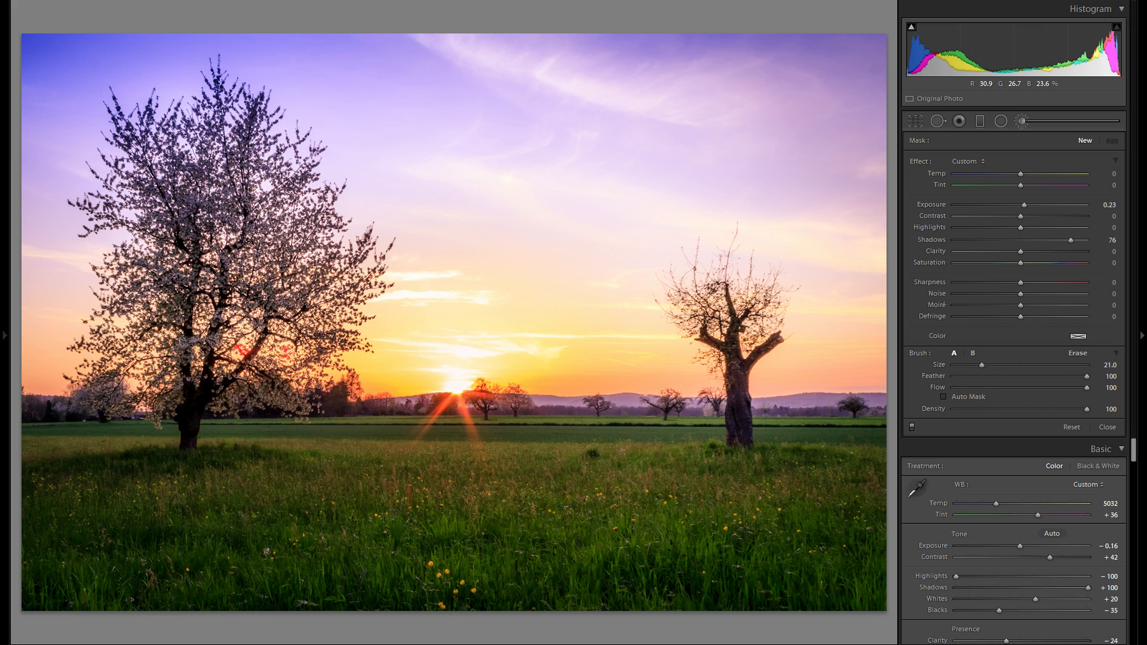
{"action": "left_click_drag", "start_coordinate": [249, 301], "coordinate": [280, 297]}
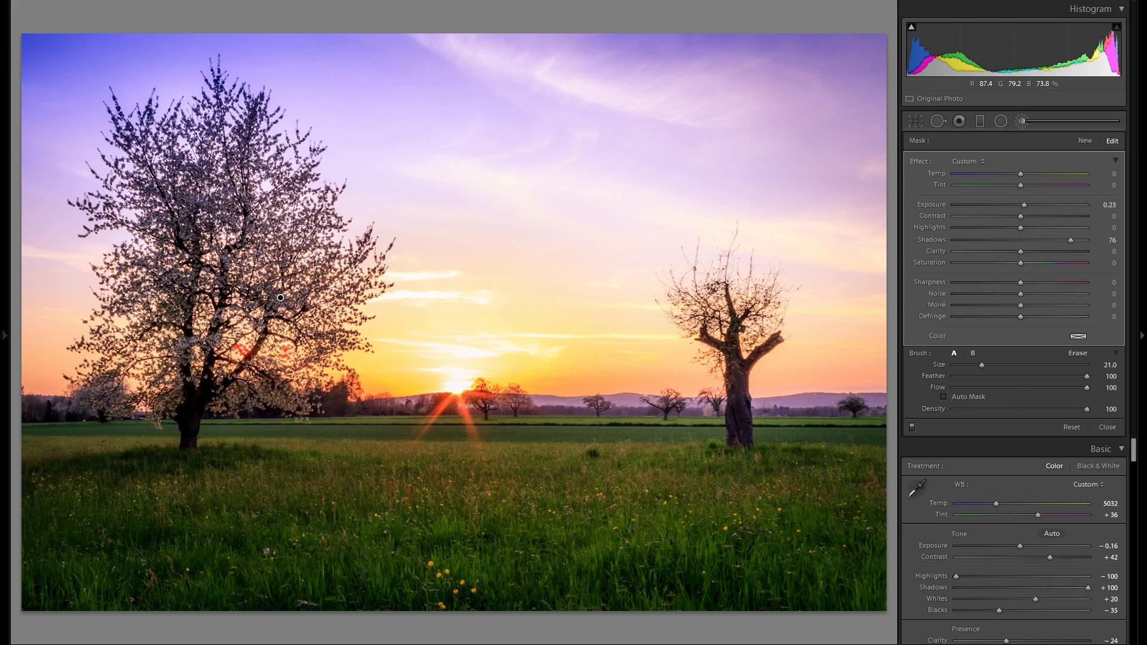
Step: Set the tree brush adjustment to Shadows 100 and Exposure 0.45, brush more of the crown, and inspect the blossoms up close
{"action": "left_click_drag", "start_coordinate": [1071, 240], "coordinate": [1126, 242]}
{"action": "left_click_drag", "start_coordinate": [1045, 205], "coordinate": [1027, 207]}
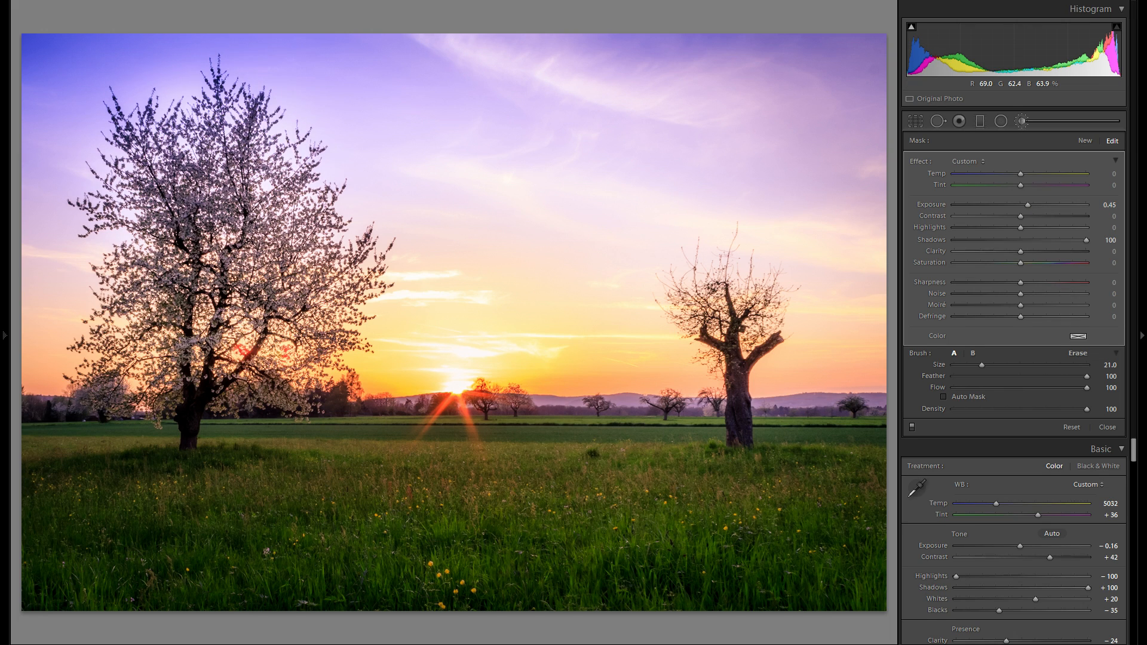
{"action": "mouse_move", "coordinate": [347, 245]}
{"action": "left_mouse_down"}
{"action": "mouse_move", "coordinate": [358, 287]}
{"action": "mouse_move", "coordinate": [173, 388]}
{"action": "mouse_move", "coordinate": [253, 296]}
{"action": "left_mouse_up"}
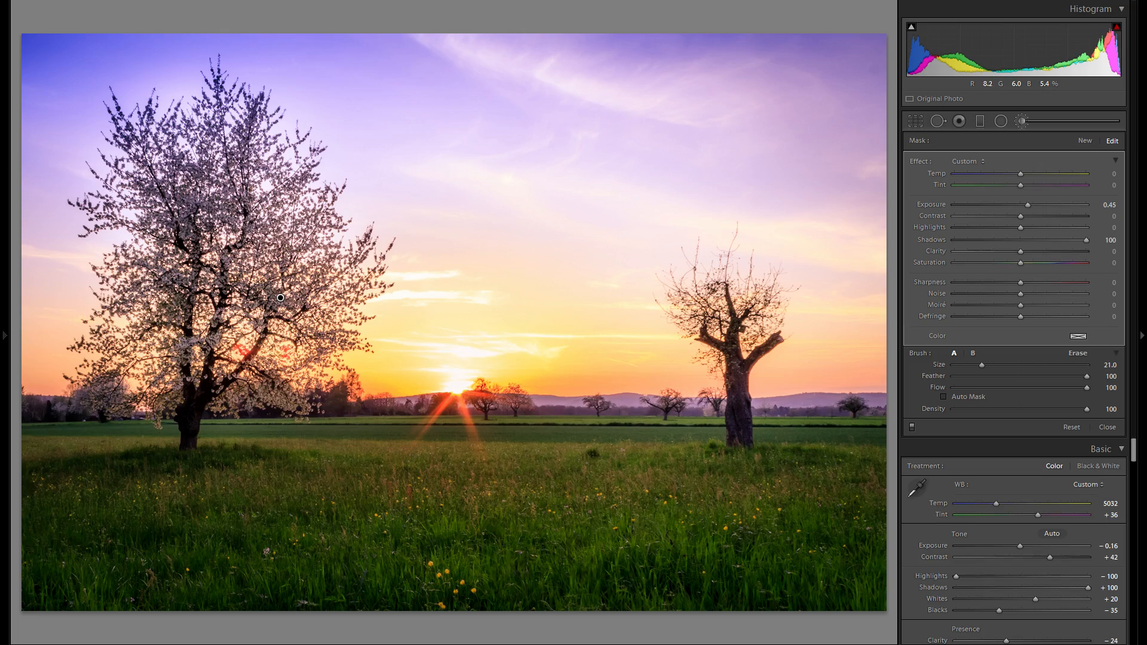
{"action": "key", "text": "z"}
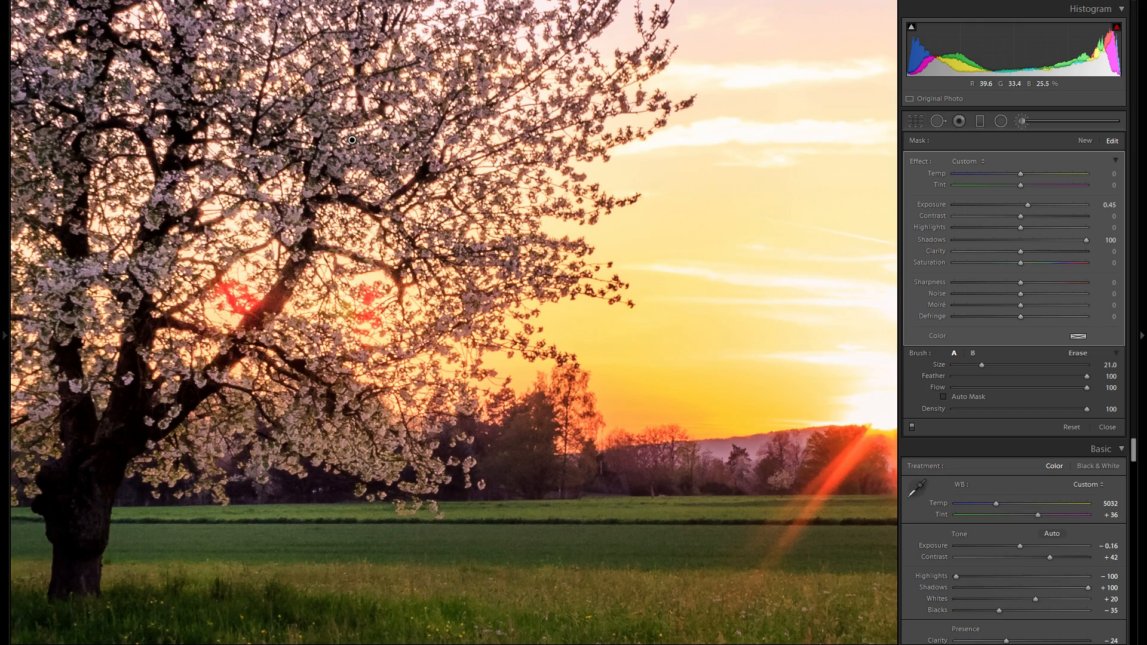
{"action": "key", "text": "z"}
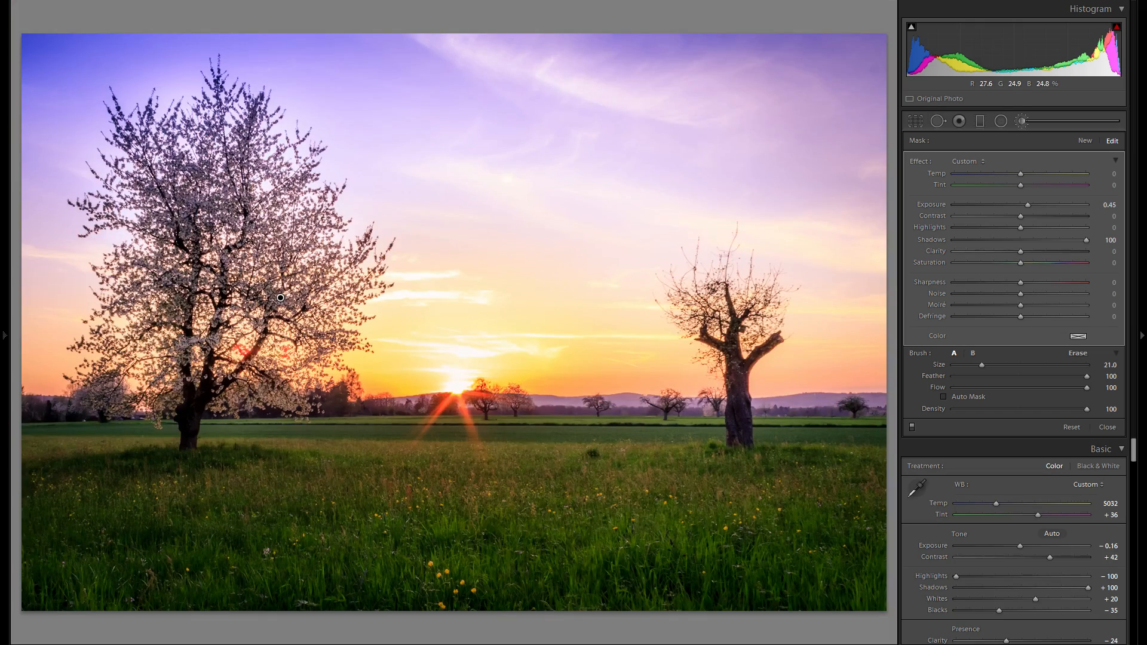
Step: Erase the tree's brush mask along the crown's upper and right edges at brush size 17, and set its Exposure to 0.78
{"action": "key", "text": "alt"}
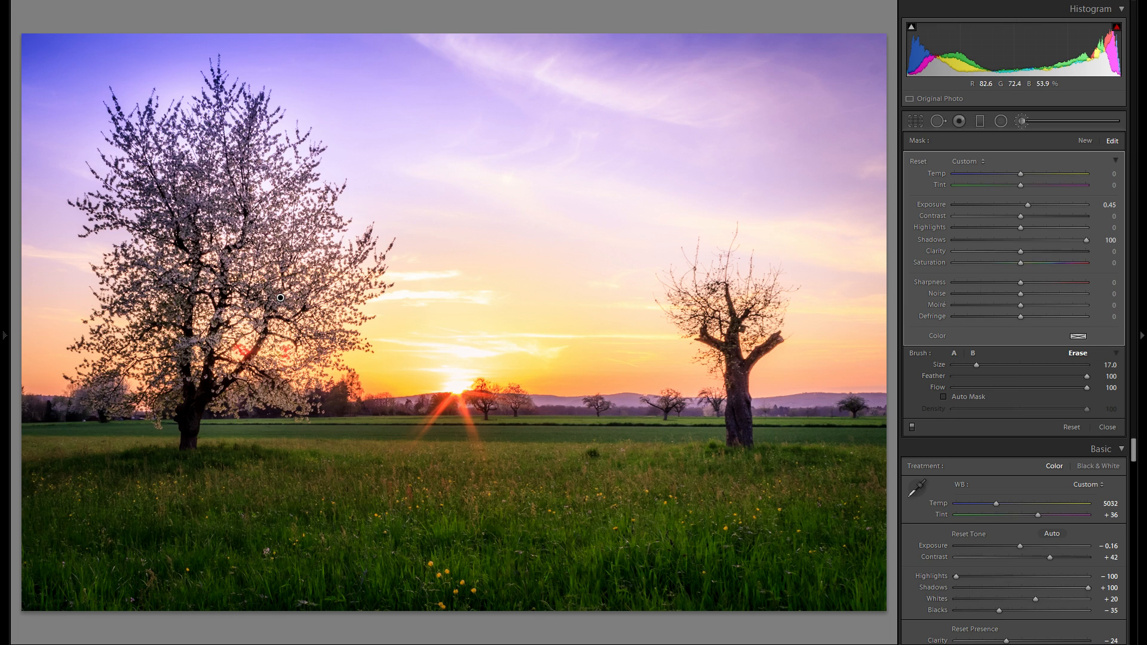
{"action": "mouse_move", "coordinate": [173, 104]}
{"action": "left_mouse_down"}
{"action": "mouse_move", "coordinate": [269, 114]}
{"action": "mouse_move", "coordinate": [302, 136]}
{"action": "mouse_move", "coordinate": [312, 190]}
{"action": "left_mouse_up"}
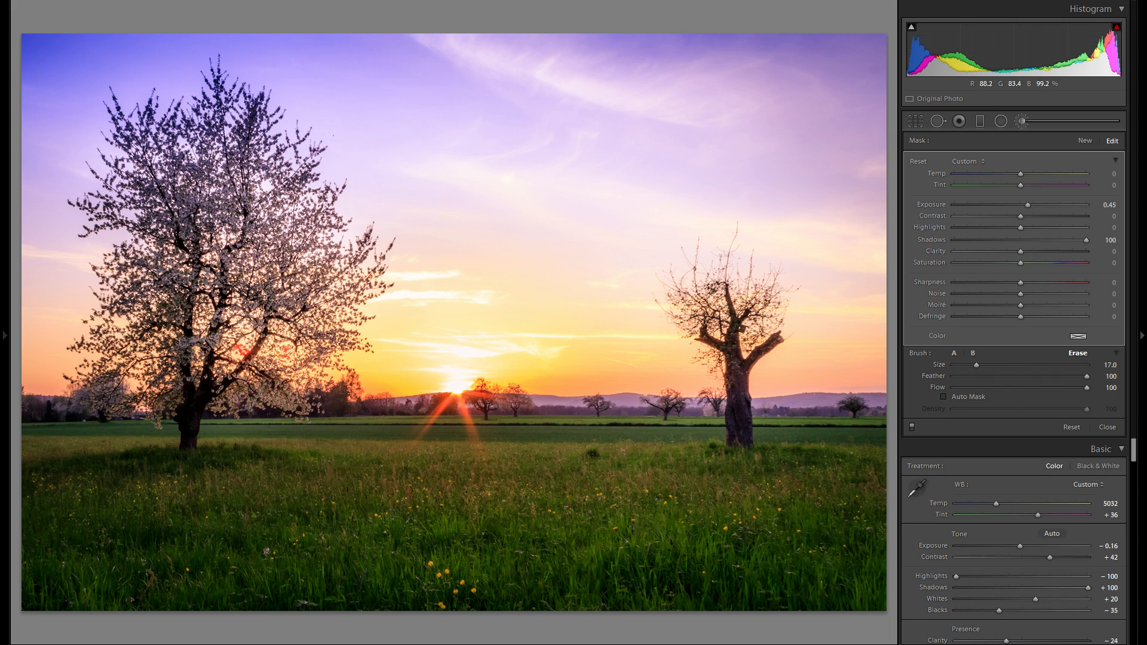
{"action": "left_click_drag", "start_coordinate": [338, 234], "coordinate": [341, 257]}
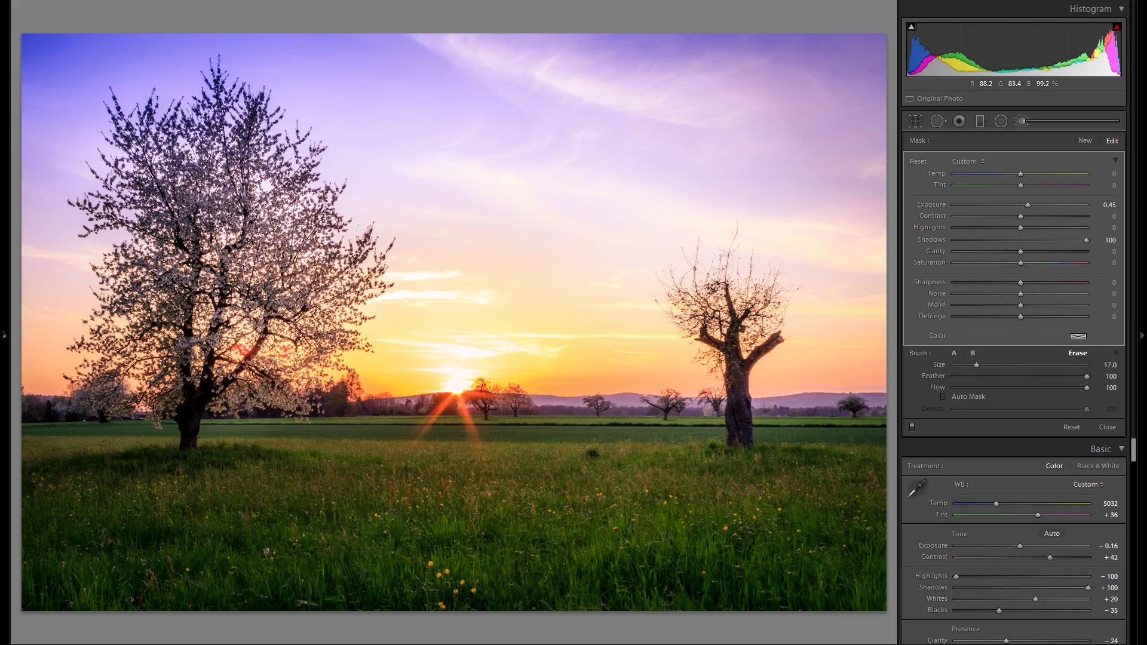
{"action": "left_click_drag", "start_coordinate": [368, 317], "coordinate": [347, 340]}
{"action": "left_click_drag", "start_coordinate": [308, 391], "coordinate": [281, 407]}
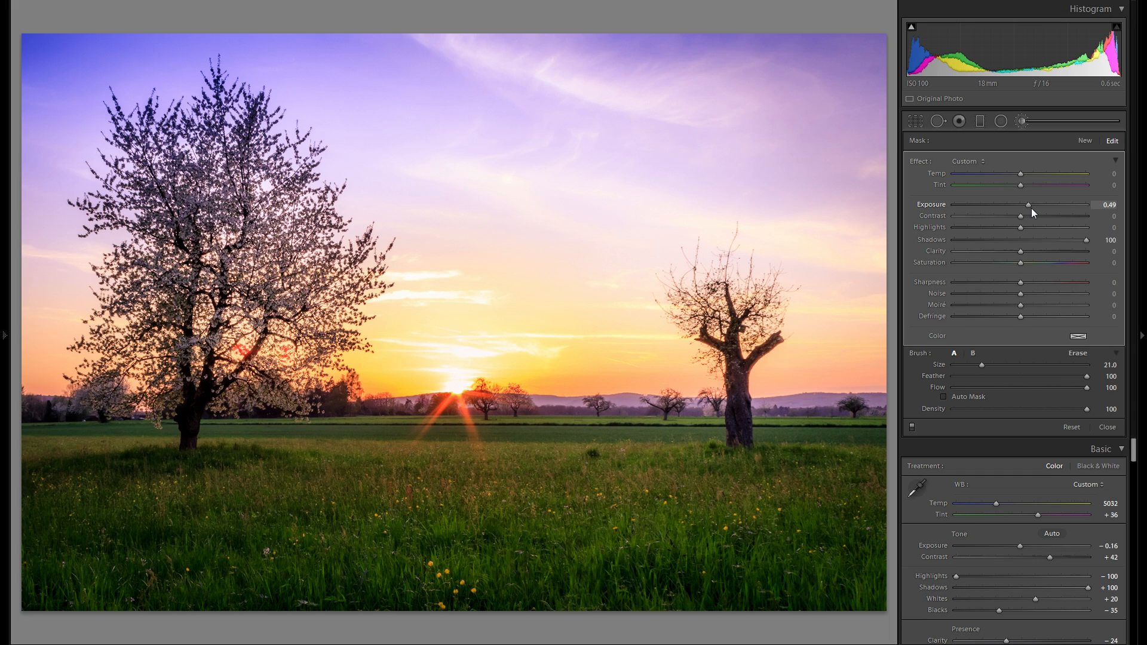
{"action": "left_click_drag", "start_coordinate": [1035, 209], "coordinate": [1037, 209]}
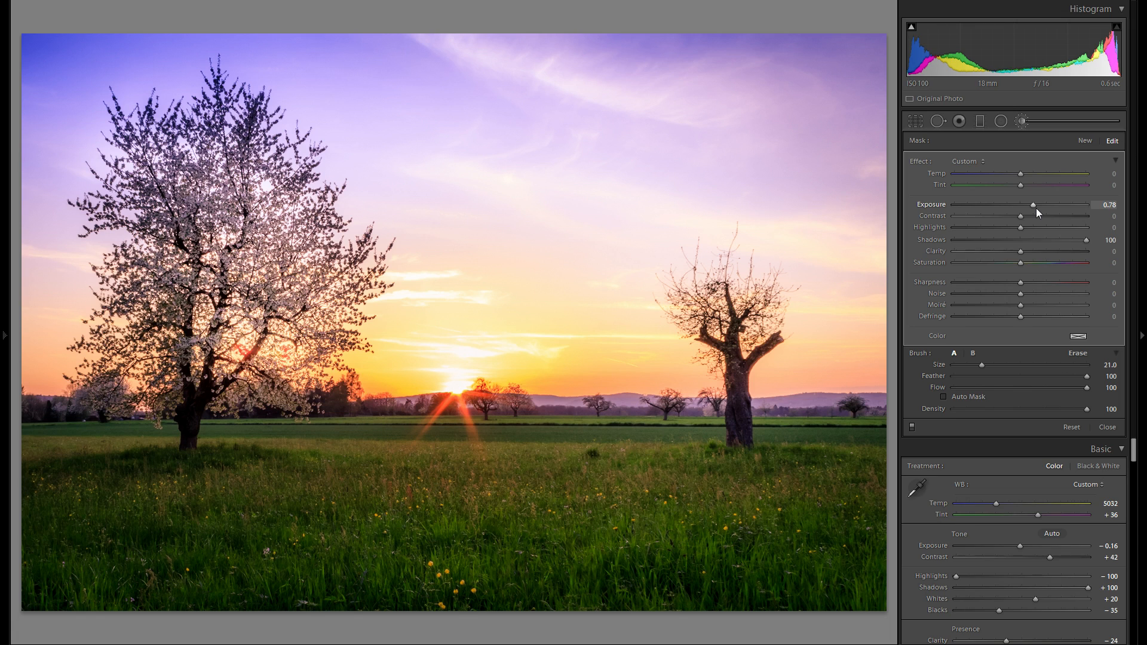
Step: With the mask overlay shown, erase the spill beside the crown's upper left and paint the uncovered outer branches, then hide the overlay
{"action": "key", "text": "o"}
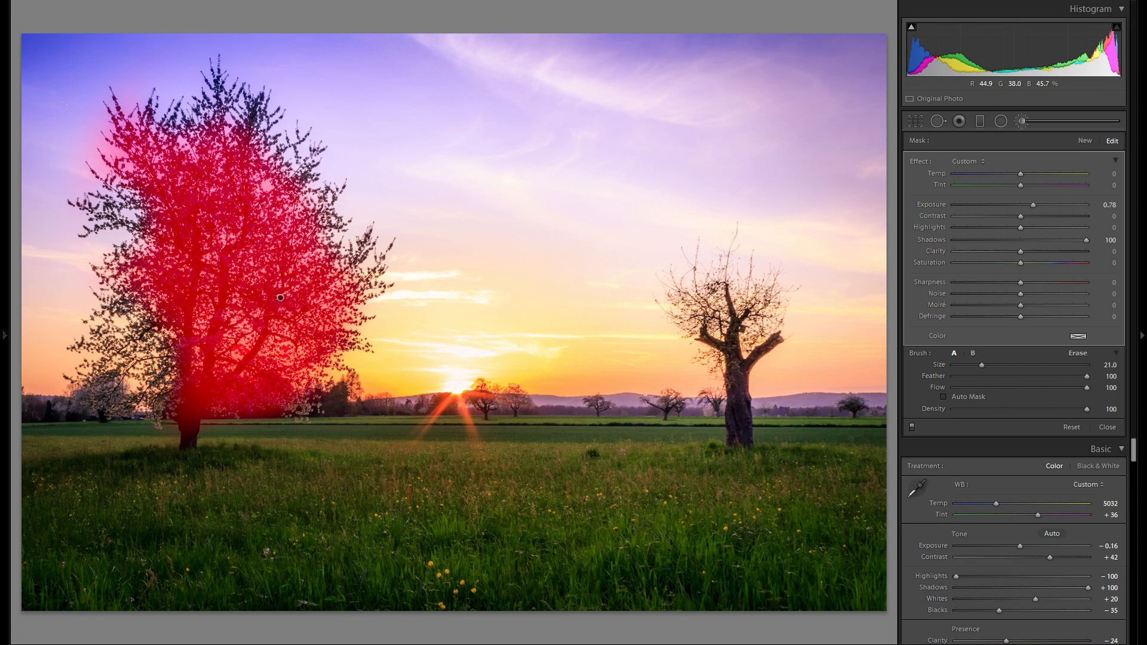
{"action": "key", "text": "alt"}
{"action": "left_click", "coordinate": [112, 135], "text": "alt"}
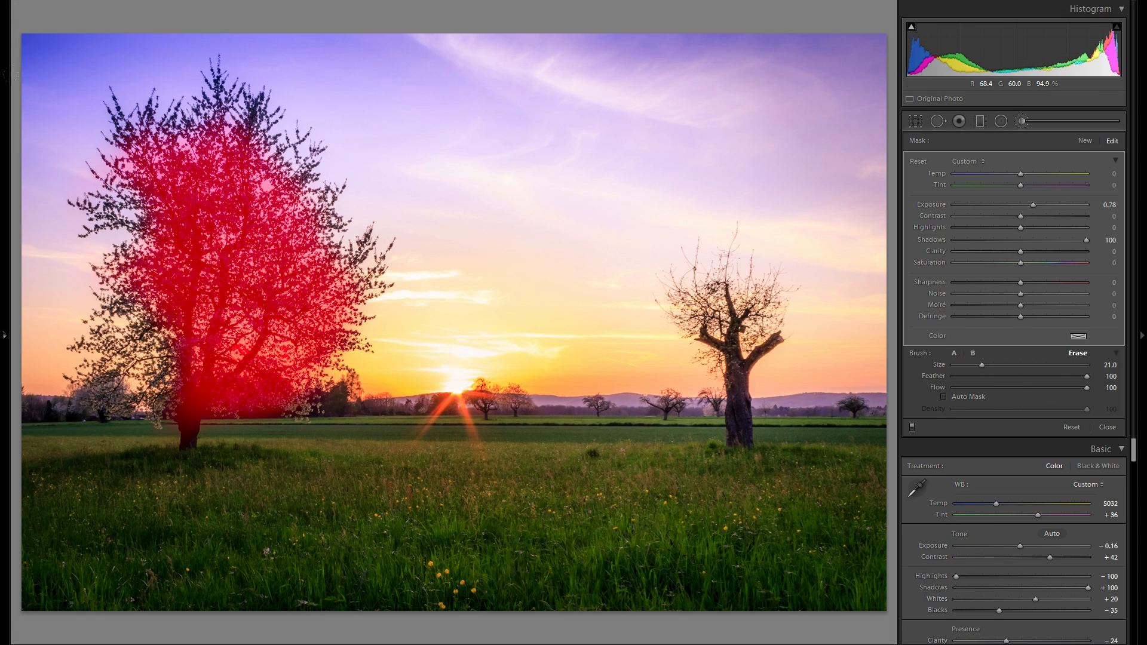
{"action": "left_click", "coordinate": [137, 330]}
{"action": "mouse_move", "coordinate": [129, 341]}
{"action": "left_mouse_down"}
{"action": "mouse_move", "coordinate": [179, 347]}
{"action": "mouse_move", "coordinate": [313, 233]}
{"action": "mouse_move", "coordinate": [272, 162]}
{"action": "mouse_move", "coordinate": [224, 132]}
{"action": "left_mouse_up"}
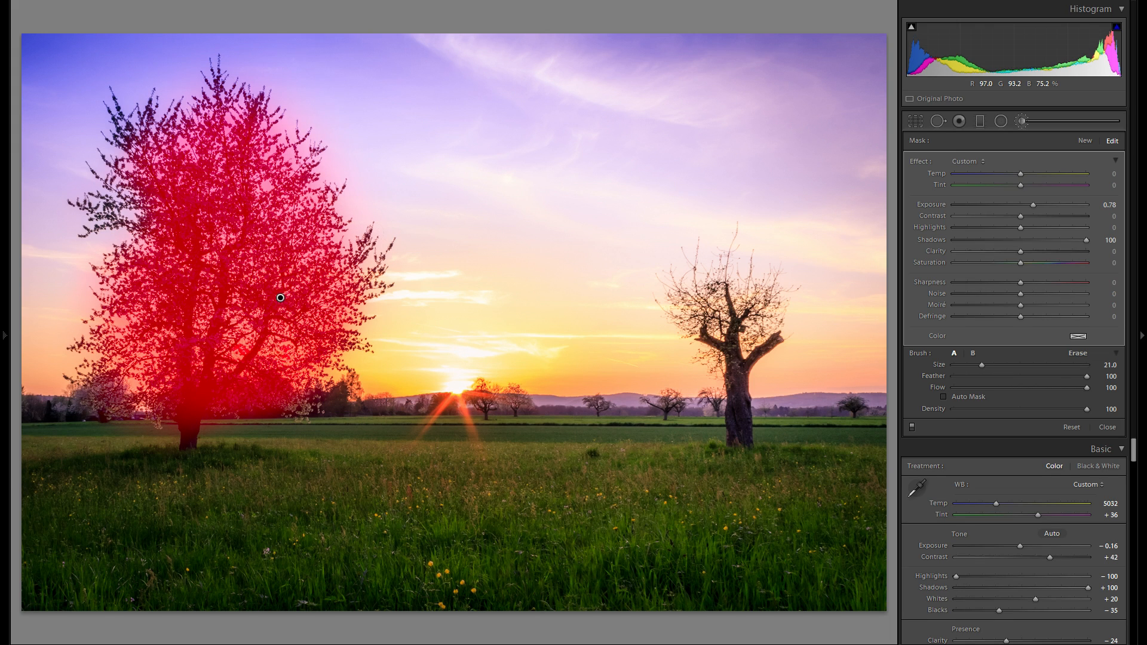
{"action": "key", "text": "o"}
Step: Set the tree brush adjustment's Exposure to 0.71 and its Tint to 48
{"action": "left_click_drag", "start_coordinate": [1034, 205], "coordinate": [1032, 205]}
{"action": "left_click", "coordinate": [1047, 186]}
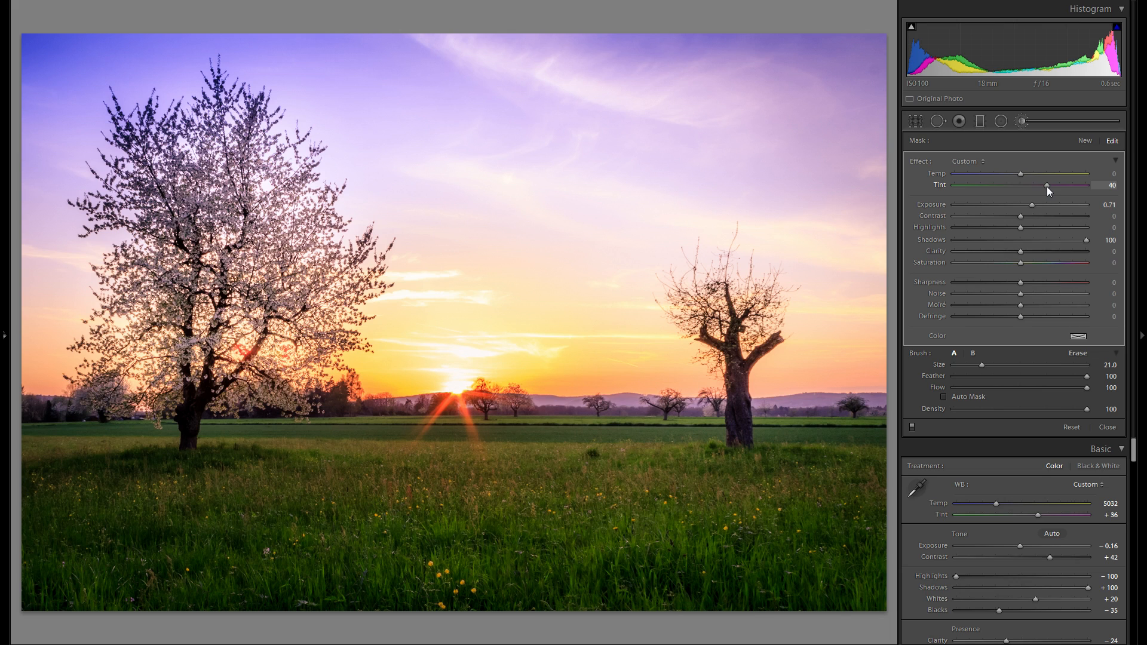
{"action": "left_click_drag", "start_coordinate": [1047, 187], "coordinate": [1051, 187]}
{"action": "key", "text": "alt"}
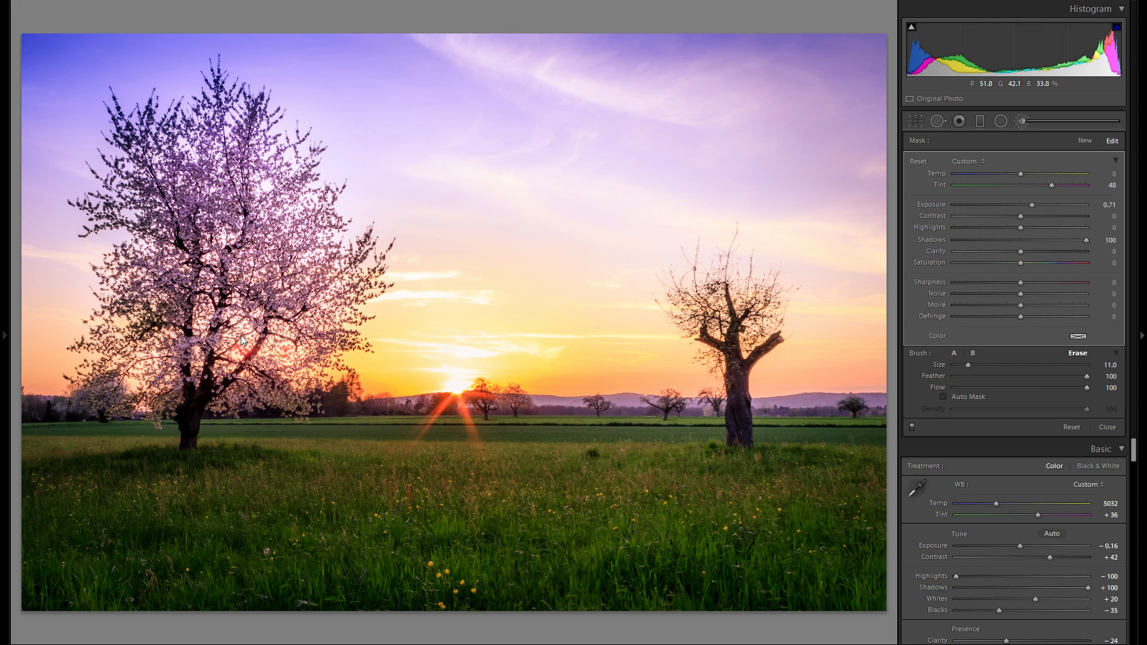
Step: Erase the tree's brush mask at the crown's lower left and paint more over its left half
{"action": "left_click", "coordinate": [147, 367], "text": "alt"}
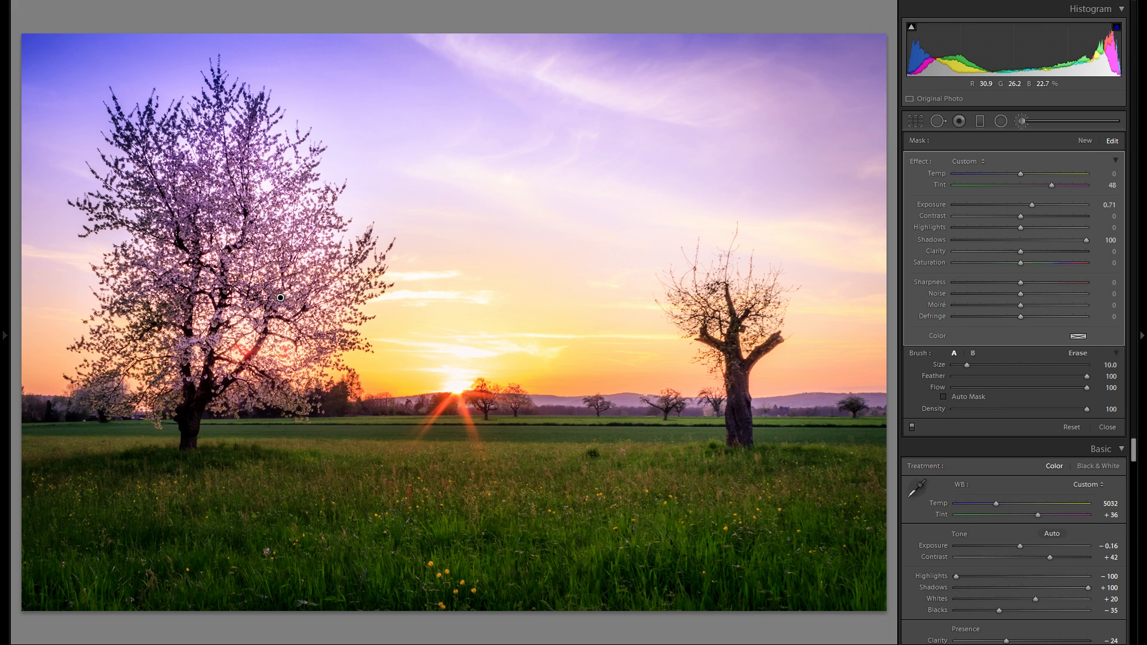
{"action": "mouse_move", "coordinate": [200, 334]}
{"action": "left_mouse_down"}
{"action": "mouse_move", "coordinate": [165, 308]}
{"action": "mouse_move", "coordinate": [147, 327]}
{"action": "mouse_move", "coordinate": [216, 247]}
{"action": "mouse_move", "coordinate": [146, 201]}
{"action": "left_mouse_up"}
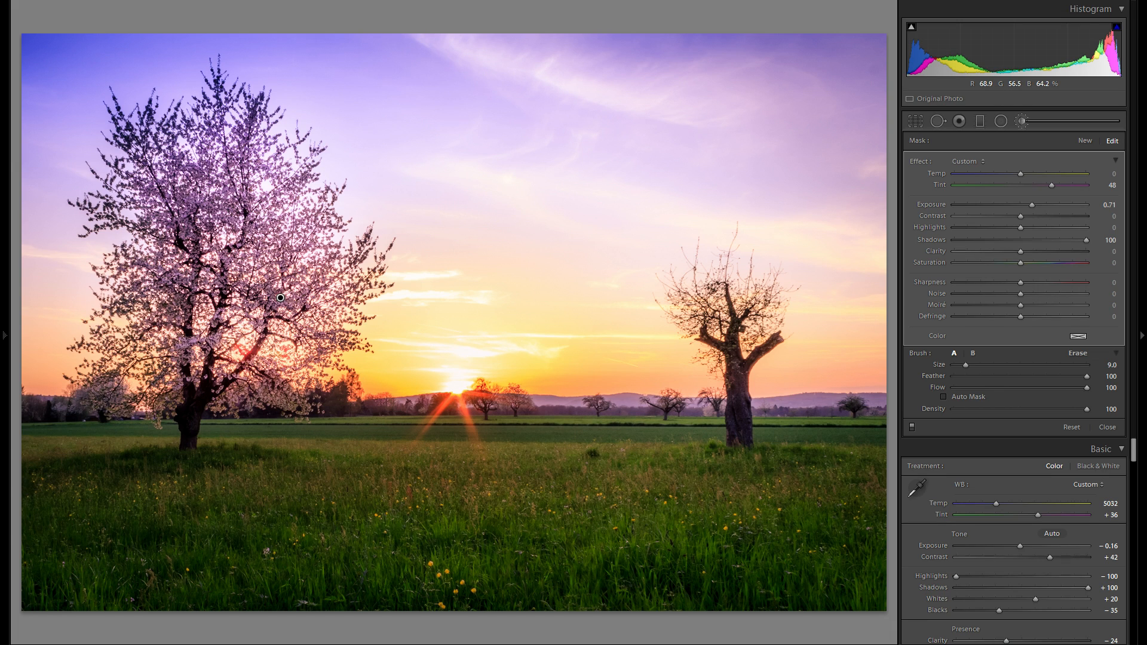
Step: Add a new brush adjustment with Exposure 0.23, paint it over the blossom tree's crown, and raise its Shadows
{"action": "left_click", "coordinate": [1085, 141]}
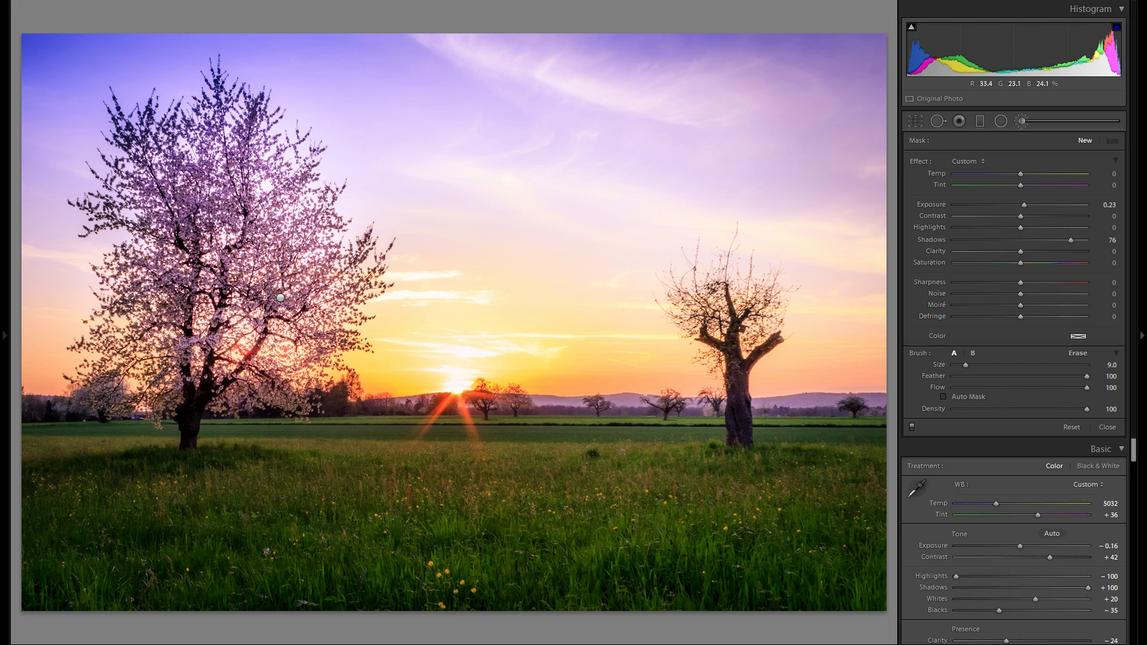
{"action": "left_click", "coordinate": [177, 296]}
{"action": "mouse_move", "coordinate": [178, 296]}
{"action": "left_mouse_down"}
{"action": "mouse_move", "coordinate": [194, 279]}
{"action": "mouse_move", "coordinate": [247, 291]}
{"action": "mouse_move", "coordinate": [206, 242]}
{"action": "mouse_move", "coordinate": [188, 184]}
{"action": "left_mouse_up"}
{"action": "scroll", "coordinate": [143, 143], "scroll_direction": "down", "scroll_amount": 1}
{"action": "mouse_move", "coordinate": [129, 130]}
{"action": "left_mouse_down"}
{"action": "mouse_move", "coordinate": [141, 147]}
{"action": "mouse_move", "coordinate": [237, 130]}
{"action": "left_mouse_up"}
{"action": "mouse_move", "coordinate": [240, 181]}
{"action": "left_mouse_down"}
{"action": "mouse_move", "coordinate": [269, 254]}
{"action": "mouse_move", "coordinate": [224, 326]}
{"action": "mouse_move", "coordinate": [216, 364]}
{"action": "left_mouse_up"}
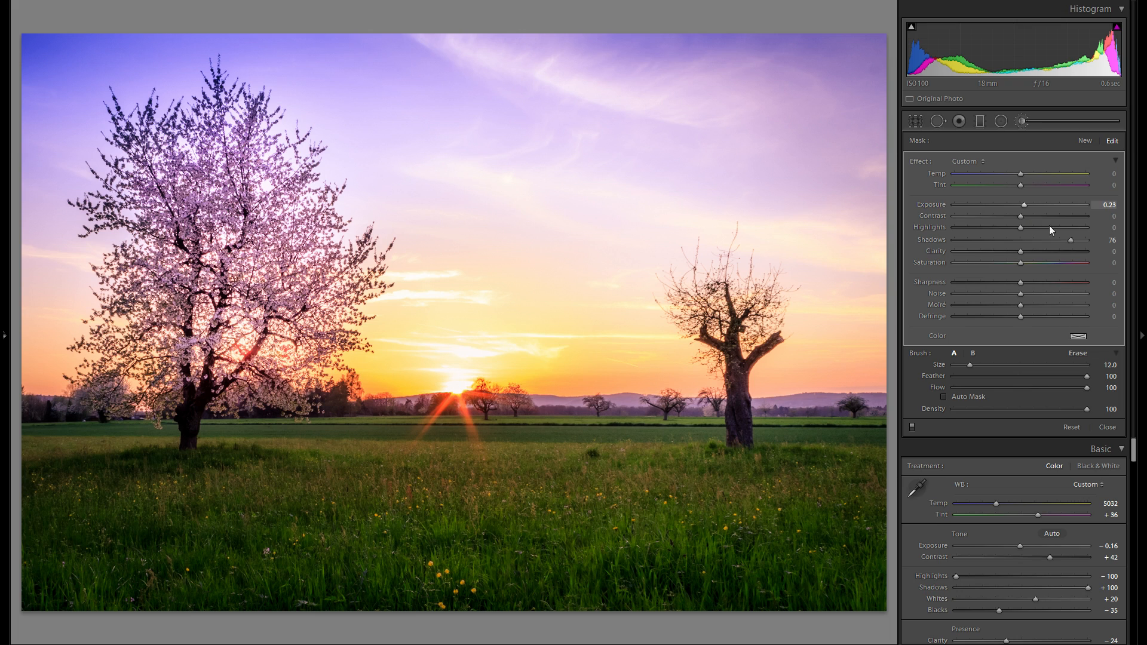
{"action": "left_click_drag", "start_coordinate": [1071, 240], "coordinate": [1145, 246]}
Step: Paint another brush adjustment with Exposure 0.23 and Shadows 76 inside the crown, erasing parts of it at brush size 16
{"action": "left_click", "coordinate": [1084, 142]}
{"action": "scroll", "coordinate": [179, 240], "scroll_direction": "down", "scroll_amount": 3}
{"action": "mouse_move", "coordinate": [180, 239]}
{"action": "left_mouse_down"}
{"action": "mouse_move", "coordinate": [218, 262]}
{"action": "mouse_move", "coordinate": [200, 316]}
{"action": "mouse_move", "coordinate": [234, 304]}
{"action": "mouse_move", "coordinate": [263, 334]}
{"action": "mouse_move", "coordinate": [216, 209]}
{"action": "left_mouse_up"}
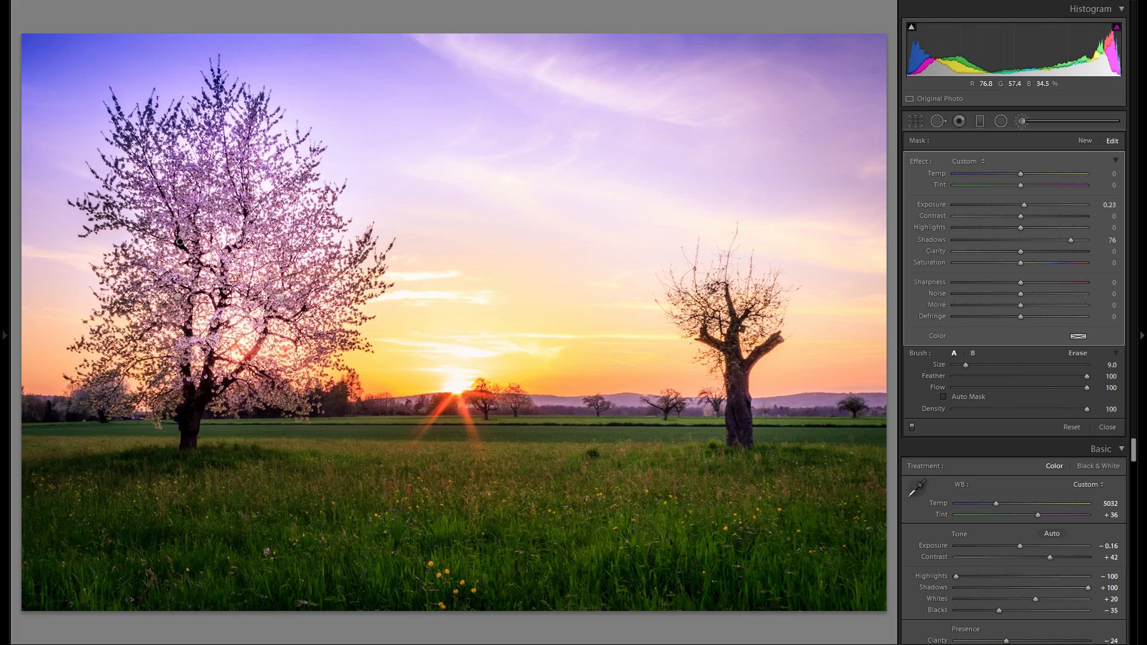
{"action": "key", "text": "alt"}
{"action": "left_click", "coordinate": [242, 324], "text": "alt"}
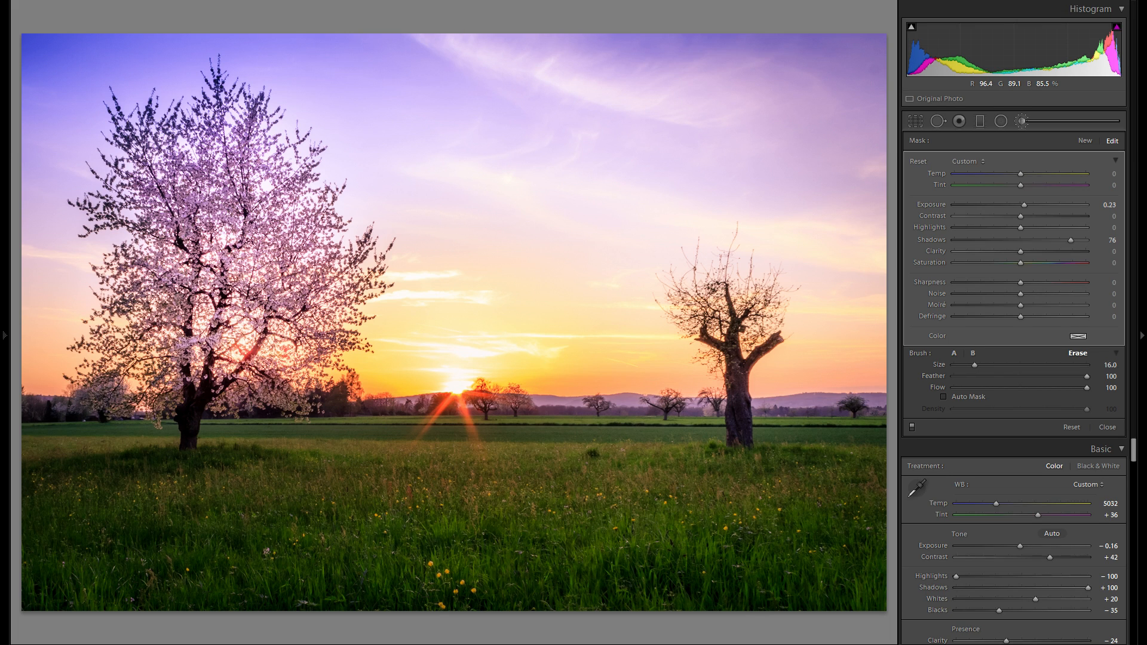
{"action": "left_click", "coordinate": [238, 254], "text": "alt"}
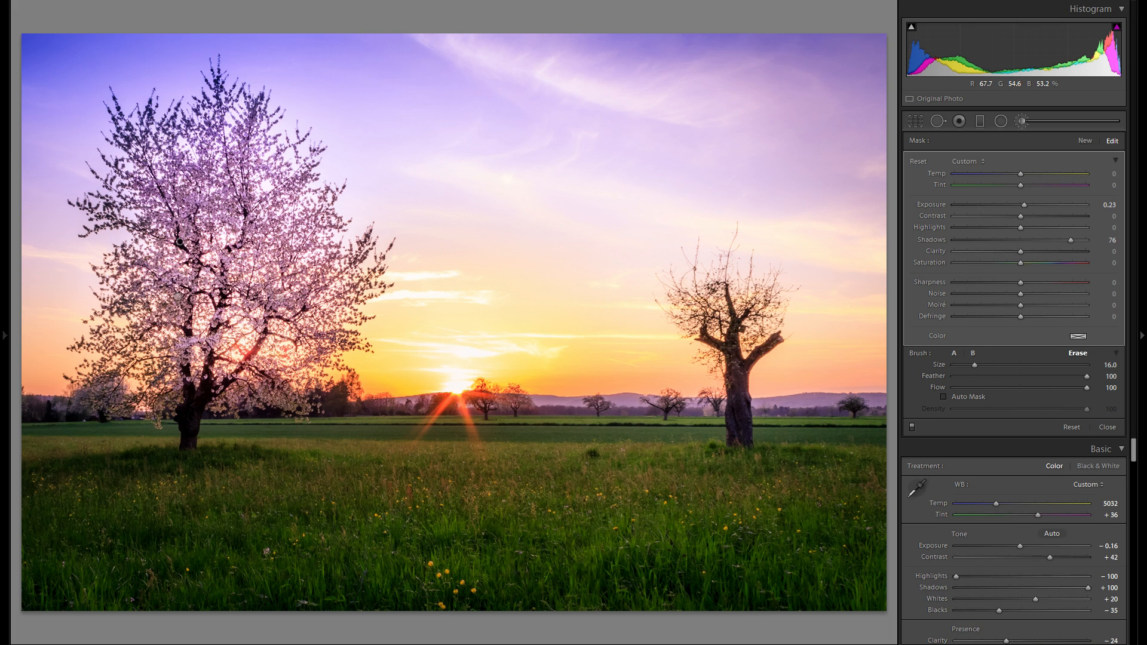
{"action": "left_click_drag", "start_coordinate": [213, 317], "coordinate": [206, 326]}
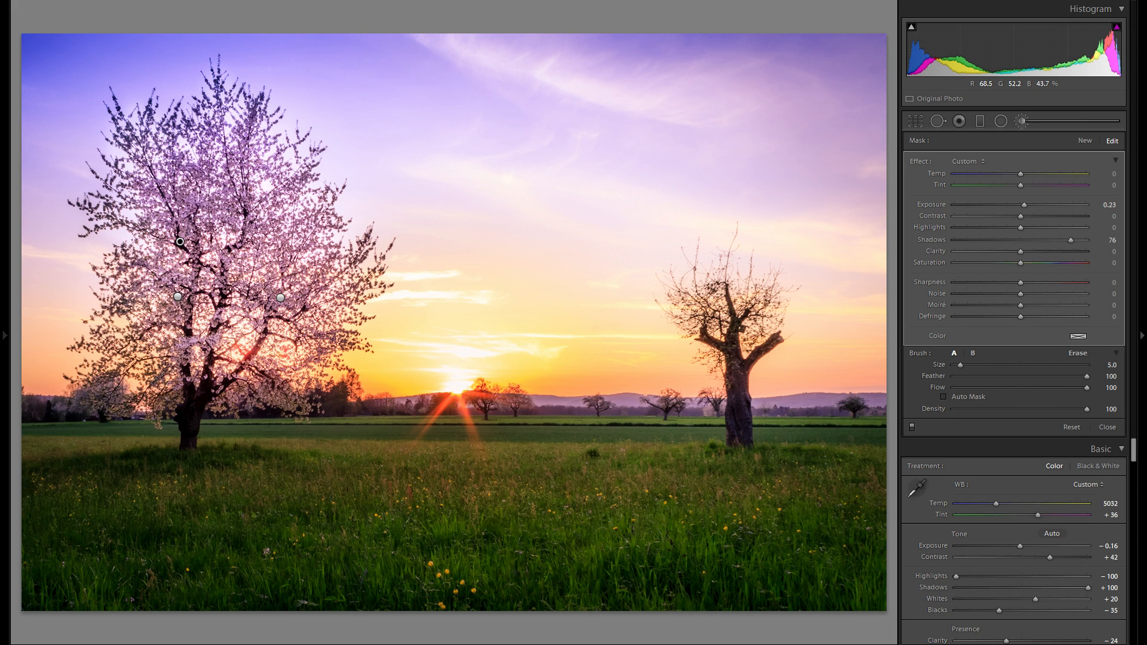
Step: Extend this brush mask at size 5 over the blossom tree's trunk and lower branches and the bare tree at right
{"action": "left_click_drag", "start_coordinate": [188, 379], "coordinate": [288, 403]}
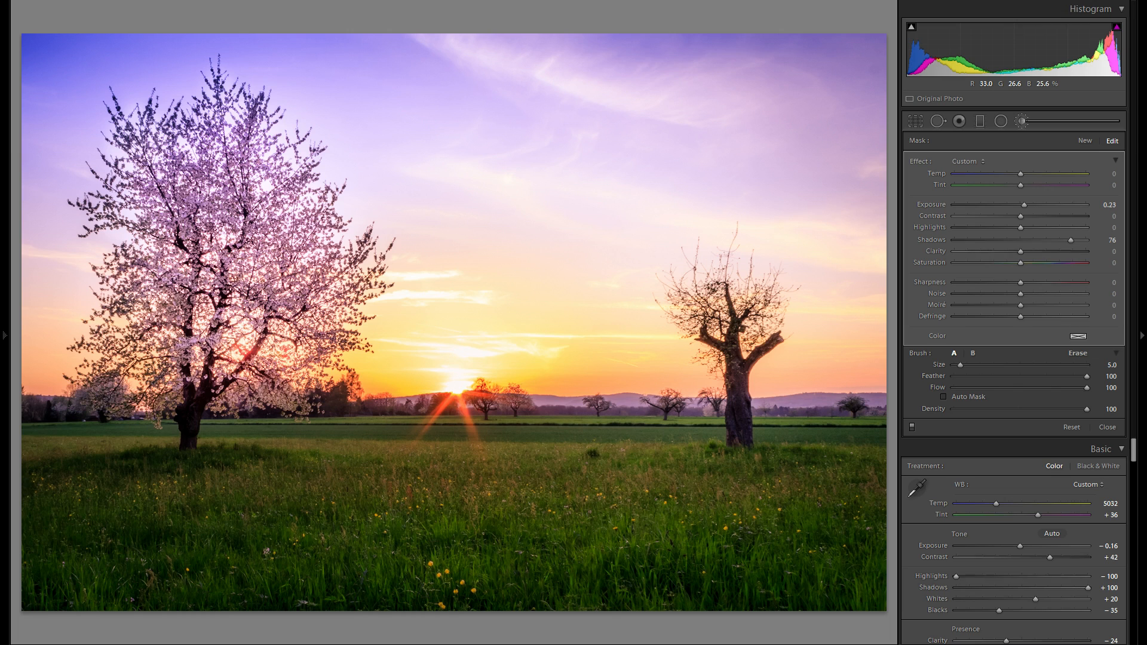
{"action": "left_click_drag", "start_coordinate": [162, 400], "coordinate": [113, 385]}
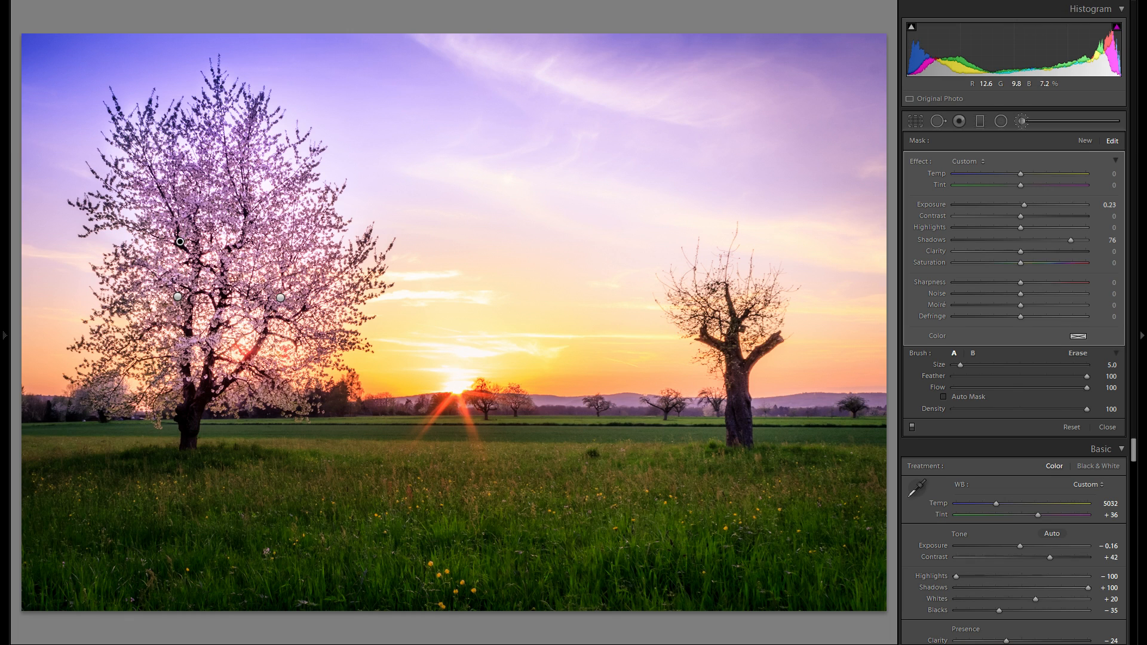
{"action": "mouse_move", "coordinate": [720, 302]}
{"action": "left_mouse_down"}
{"action": "mouse_move", "coordinate": [711, 346]}
{"action": "mouse_move", "coordinate": [693, 308]}
{"action": "mouse_move", "coordinate": [753, 359]}
{"action": "mouse_move", "coordinate": [732, 388]}
{"action": "mouse_move", "coordinate": [752, 412]}
{"action": "mouse_move", "coordinate": [766, 304]}
{"action": "left_mouse_up"}
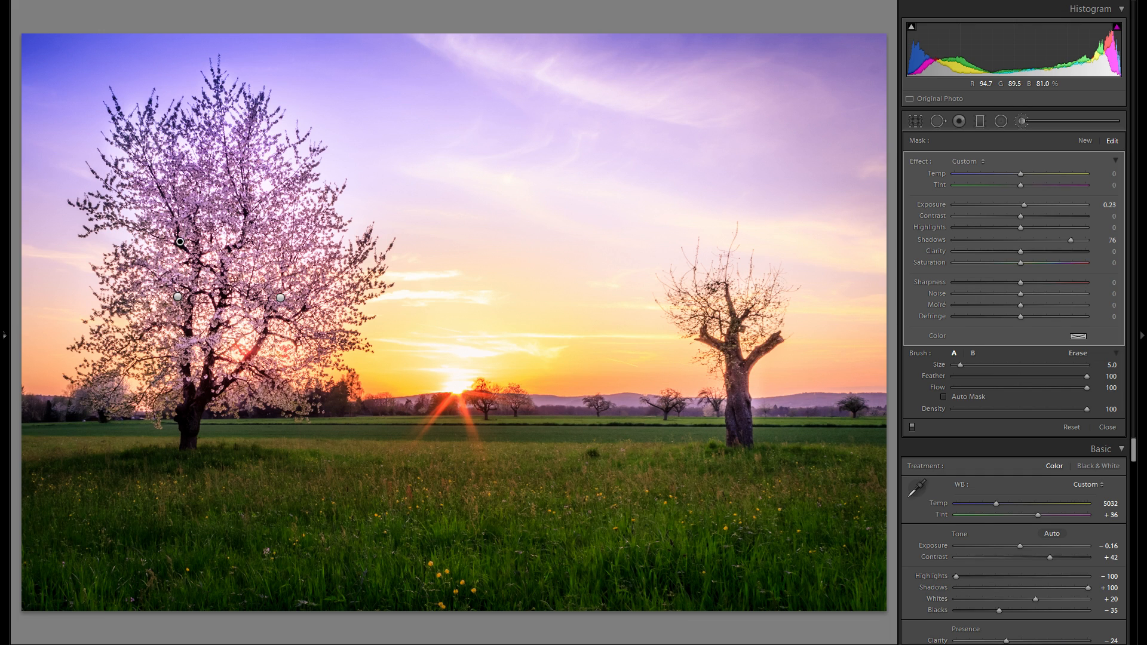
Step: Add a brush adjustment with Exposure 0.27, paint the crown's outer branches with a small brush, and set its Tint to 33
{"action": "left_click", "coordinate": [1087, 143]}
{"action": "left_click_drag", "start_coordinate": [1024, 205], "coordinate": [1024, 204]}
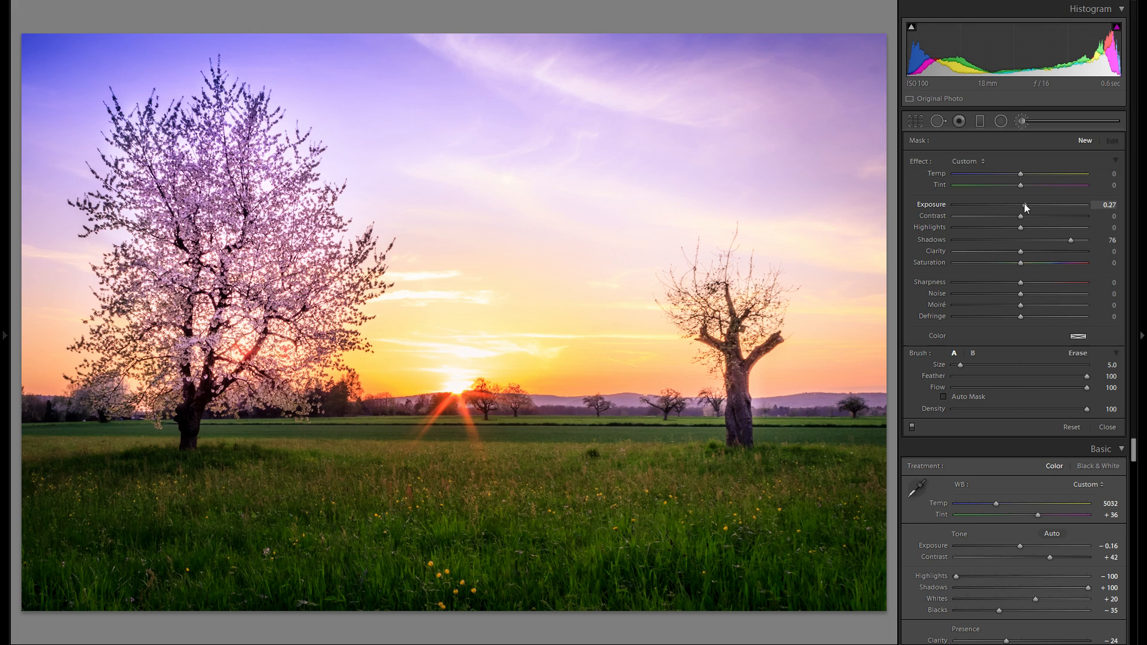
{"action": "scroll", "coordinate": [412, 269], "scroll_direction": "down", "scroll_amount": 2}
{"action": "mouse_move", "coordinate": [362, 240]}
{"action": "left_mouse_down"}
{"action": "mouse_move", "coordinate": [348, 257]}
{"action": "mouse_move", "coordinate": [373, 261]}
{"action": "mouse_move", "coordinate": [362, 280]}
{"action": "mouse_move", "coordinate": [379, 290]}
{"action": "mouse_move", "coordinate": [353, 311]}
{"action": "mouse_move", "coordinate": [345, 345]}
{"action": "mouse_move", "coordinate": [308, 336]}
{"action": "mouse_move", "coordinate": [282, 393]}
{"action": "mouse_move", "coordinate": [179, 388]}
{"action": "mouse_move", "coordinate": [167, 363]}
{"action": "mouse_move", "coordinate": [125, 401]}
{"action": "mouse_move", "coordinate": [66, 397]}
{"action": "mouse_move", "coordinate": [142, 347]}
{"action": "mouse_move", "coordinate": [97, 338]}
{"action": "mouse_move", "coordinate": [122, 306]}
{"action": "mouse_move", "coordinate": [104, 216]}
{"action": "left_mouse_up"}
{"action": "scroll", "coordinate": [105, 216], "scroll_direction": "down", "scroll_amount": 1}
{"action": "left_click_drag", "start_coordinate": [1021, 186], "coordinate": [1041, 186]}
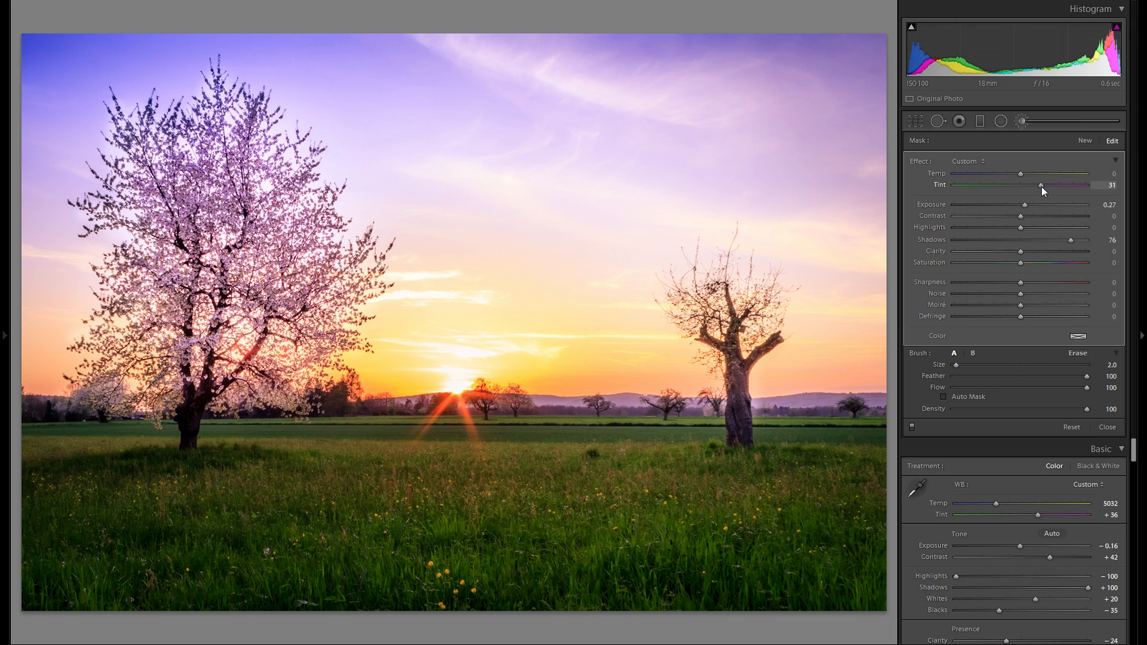
{"action": "left_click_drag", "start_coordinate": [1042, 187], "coordinate": [1044, 187]}
Step: Compare the photo with all brush adjustments switched off and on
{"action": "left_click", "coordinate": [913, 427]}
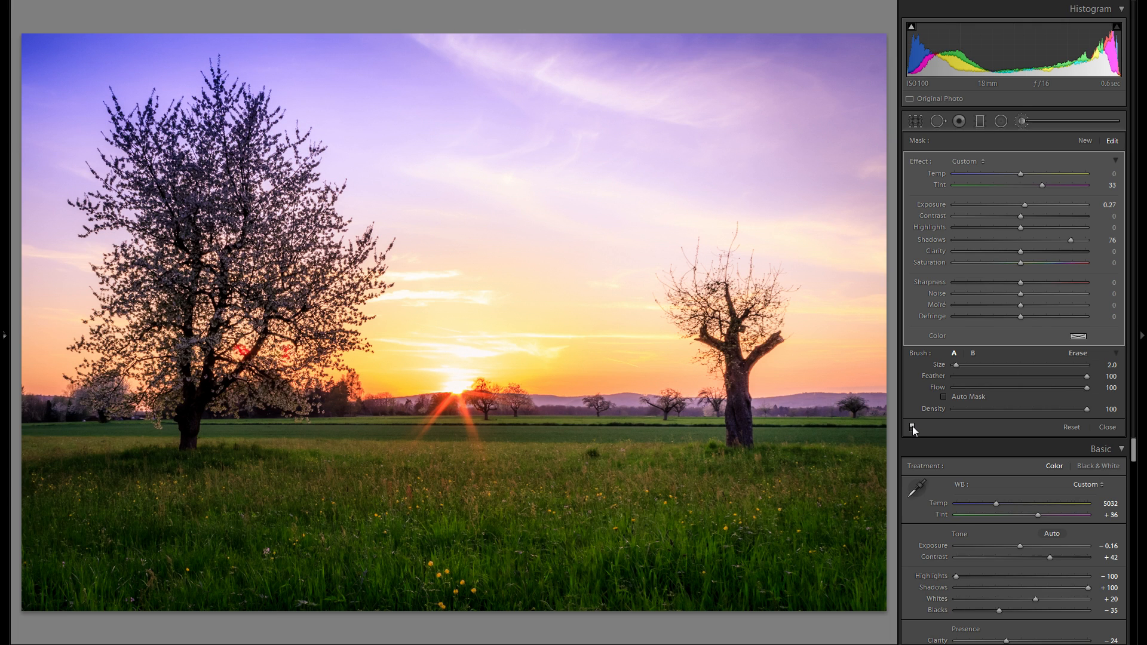
{"action": "left_click", "coordinate": [912, 425]}
{"action": "key", "text": "alt"}
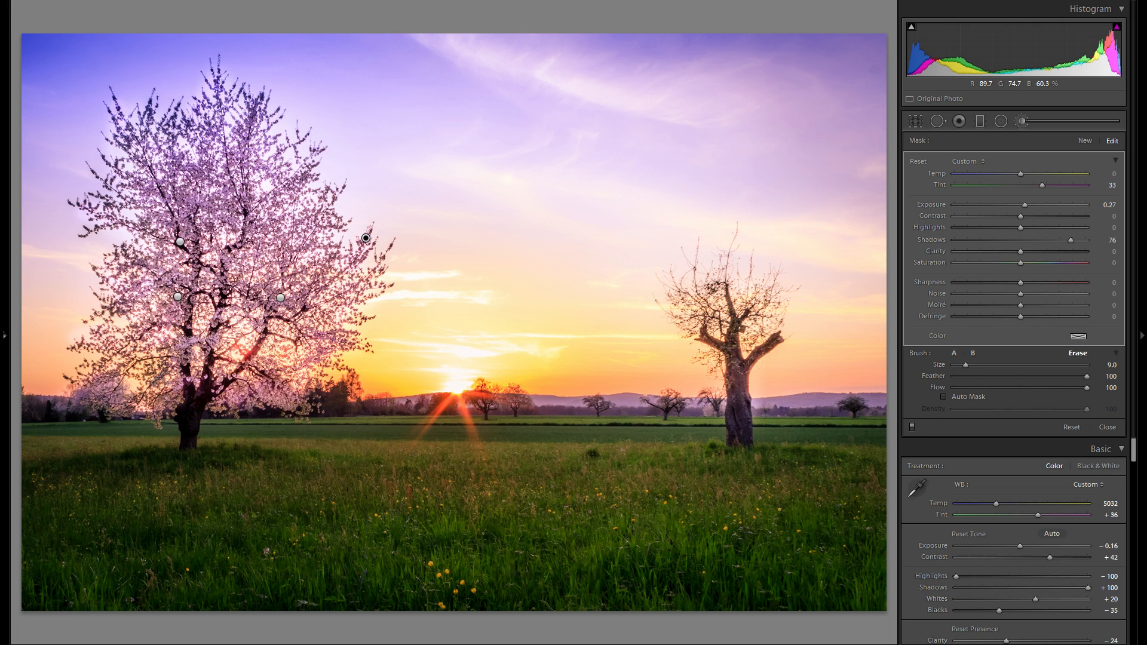
{"action": "left_click", "coordinate": [911, 427]}
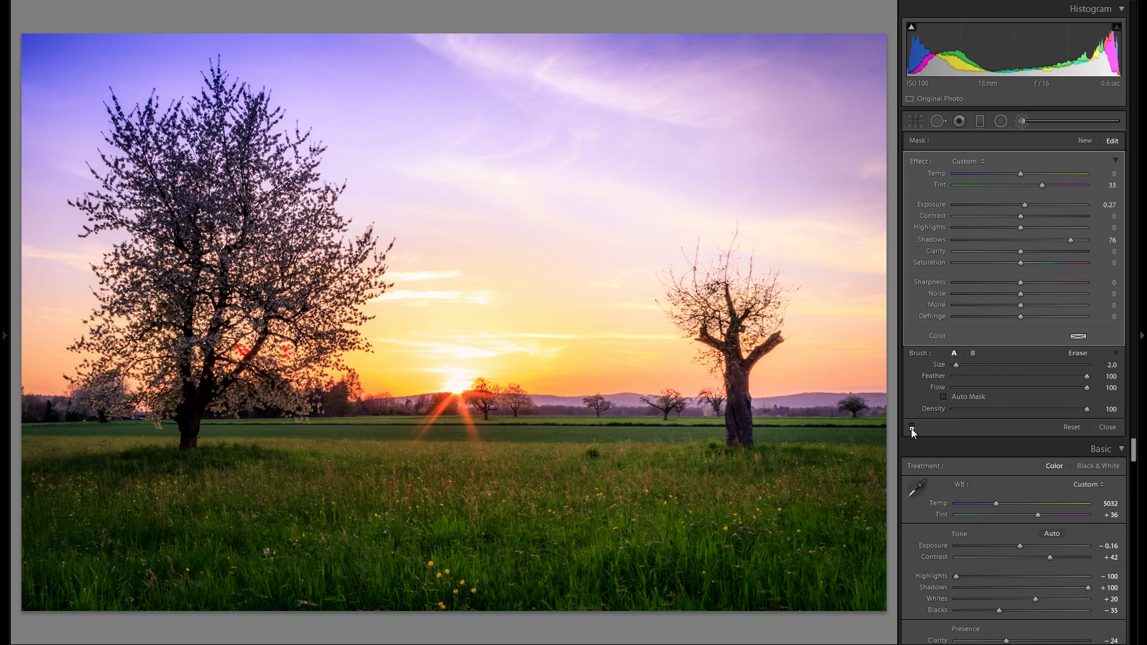
{"action": "left_click", "coordinate": [911, 427]}
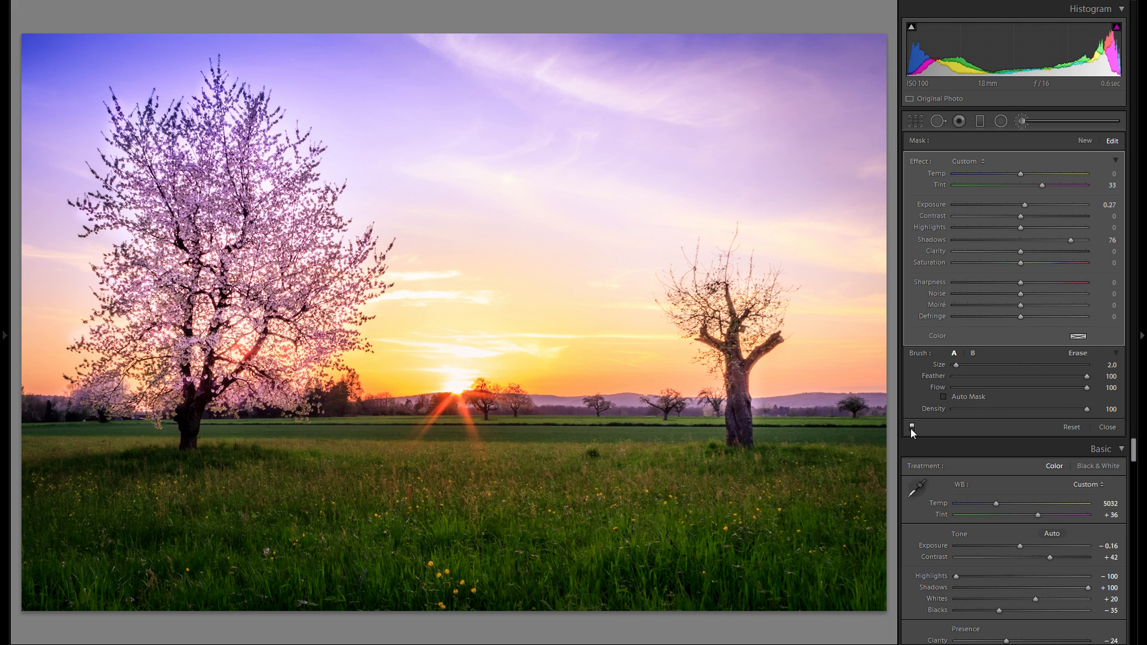
Step: Add a brush adjustment with Shadows reset and Exposure -0.38, and darken the photo's edges with it at brush size 32
{"action": "left_click", "coordinate": [1085, 142]}
{"action": "double_click", "coordinate": [938, 205]}
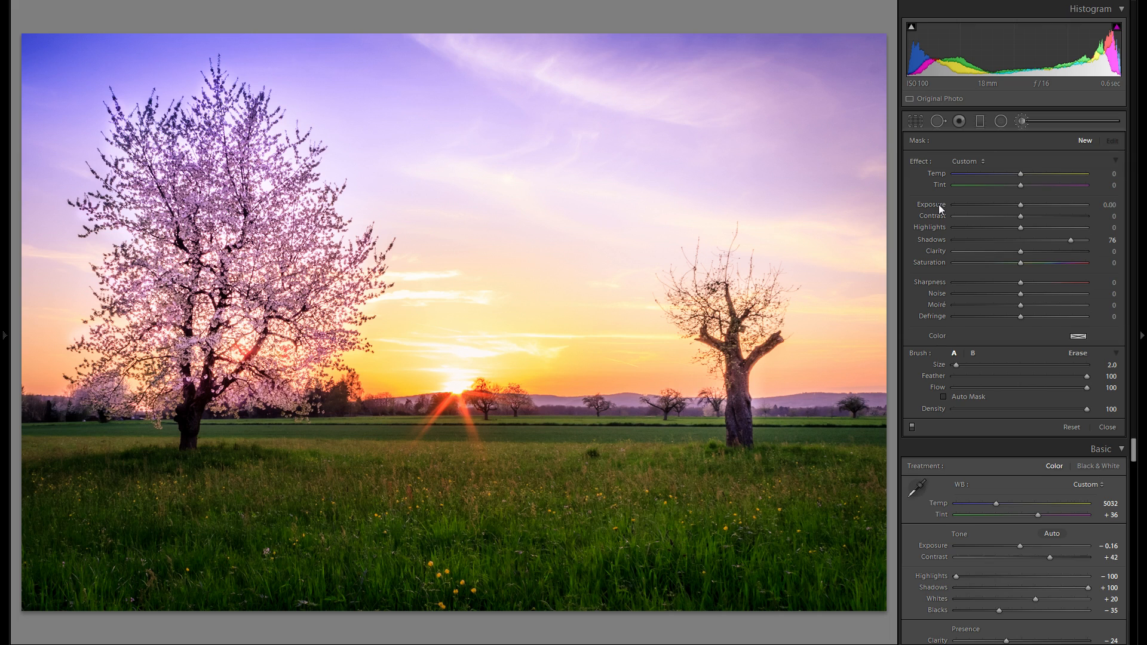
{"action": "double_click", "coordinate": [937, 239]}
{"action": "left_click_drag", "start_coordinate": [1020, 204], "coordinate": [1013, 207]}
{"action": "left_click_drag", "start_coordinate": [956, 365], "coordinate": [989, 366]}
{"action": "scroll", "coordinate": [747, 287], "scroll_direction": "up", "scroll_amount": 3}
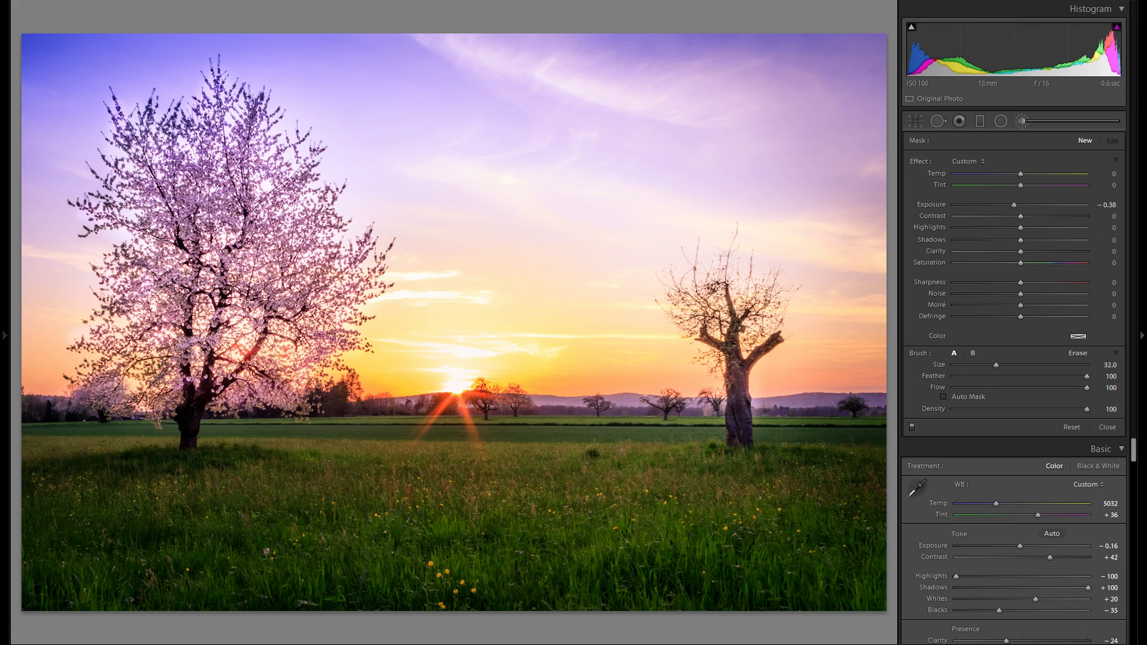
{"action": "mouse_move", "coordinate": [333, 635]}
{"action": "left_mouse_down"}
{"action": "mouse_move", "coordinate": [203, 627]}
{"action": "mouse_move", "coordinate": [114, 592]}
{"action": "mouse_move", "coordinate": [53, 531]}
{"action": "left_mouse_up"}
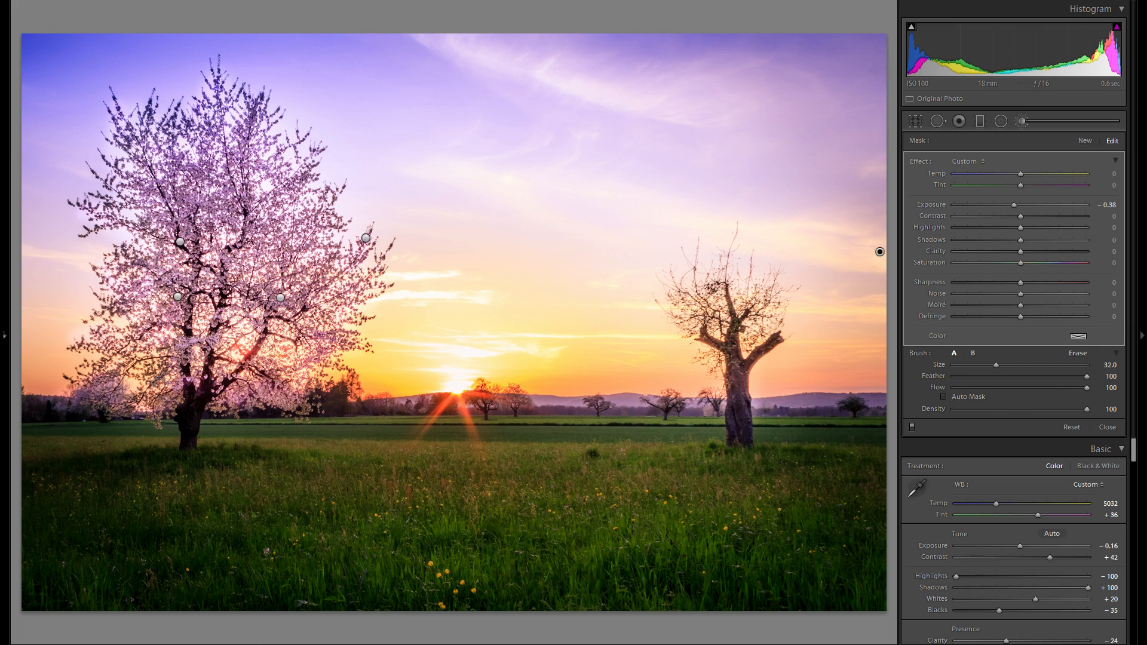
Step: Erase the darkening from the grass near the blossom tree at brush size 27, and paint the sky beside its crown at size 32
{"action": "key", "text": "alt"}
{"action": "scroll", "coordinate": [129, 435], "scroll_direction": "up", "scroll_amount": 5}
{"action": "left_click_drag", "start_coordinate": [121, 444], "coordinate": [91, 483]}
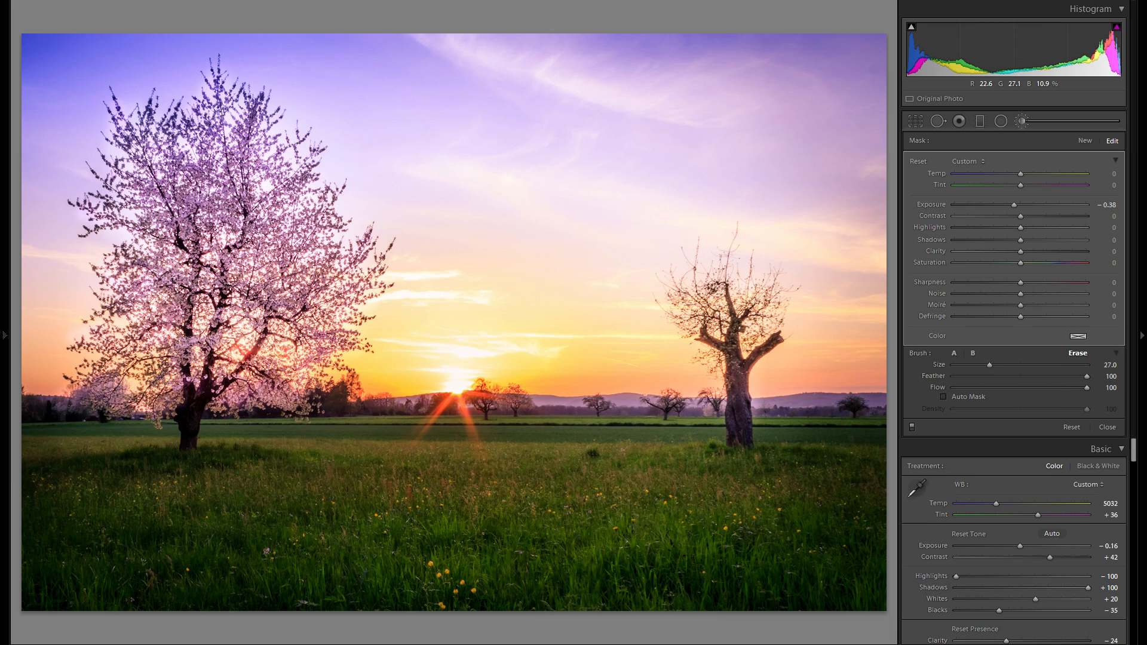
{"action": "left_click_drag", "start_coordinate": [990, 365], "coordinate": [996, 365]}
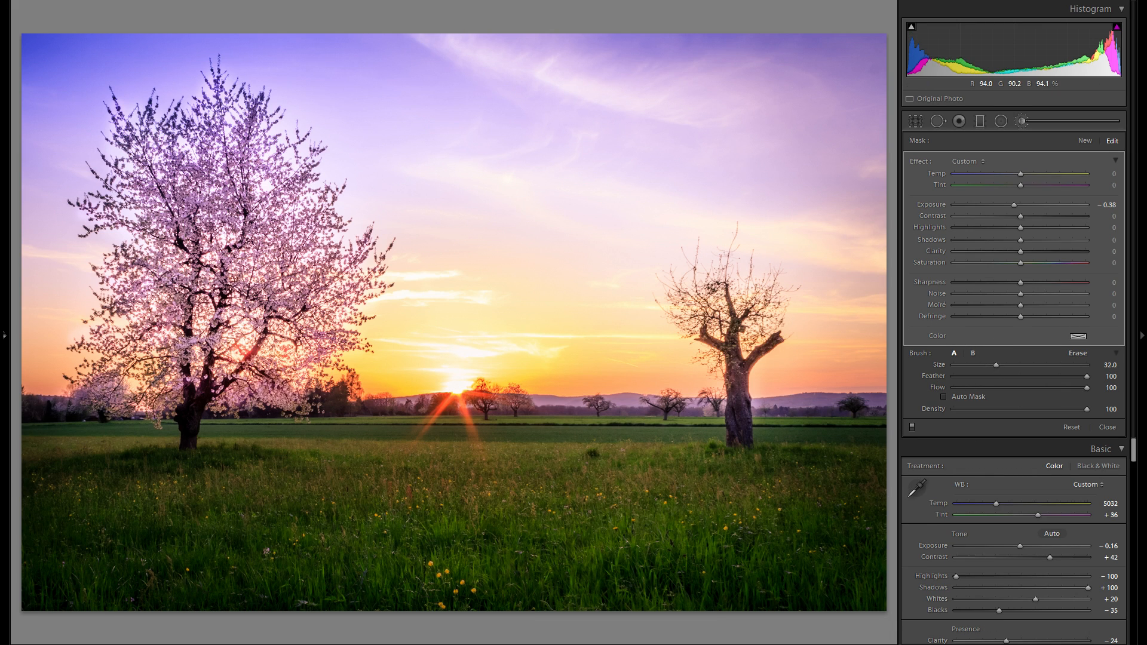
{"action": "mouse_move", "coordinate": [59, 153]}
{"action": "left_mouse_down"}
{"action": "mouse_move", "coordinate": [51, 445]}
{"action": "mouse_move", "coordinate": [77, 463]}
{"action": "mouse_move", "coordinate": [132, 454]}
{"action": "mouse_move", "coordinate": [114, 155]}
{"action": "left_mouse_up"}
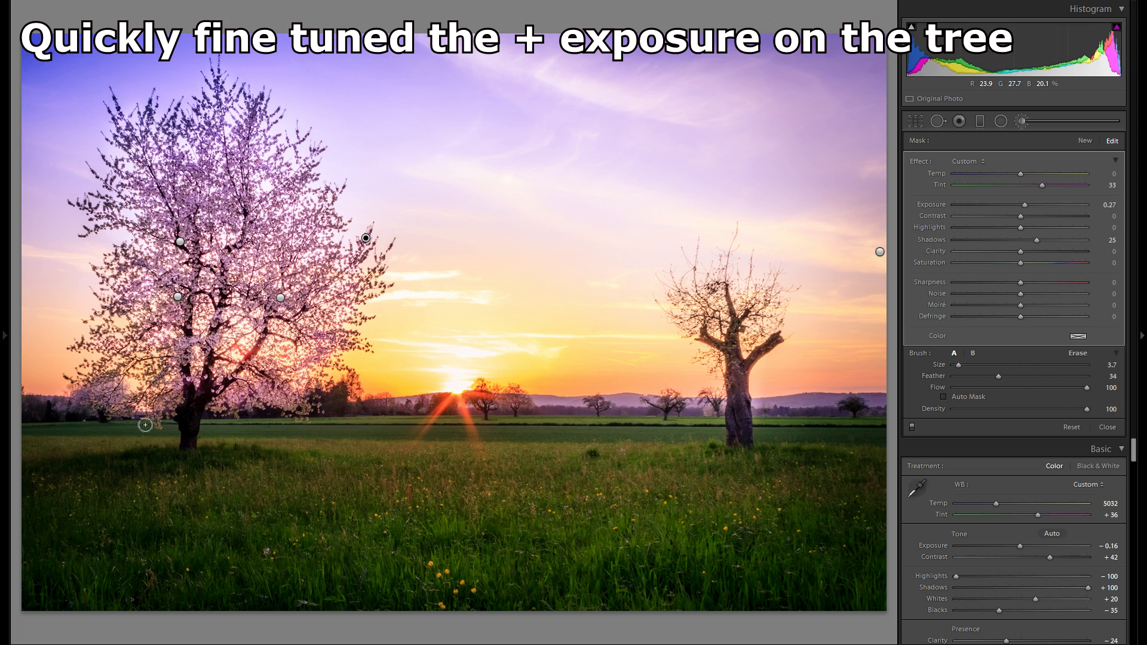
Step: Draw an upright radial filter on the meadow right of the sun's reflection, widen it, and set its Exposure to 0.27
{"action": "left_click", "coordinate": [1002, 126]}
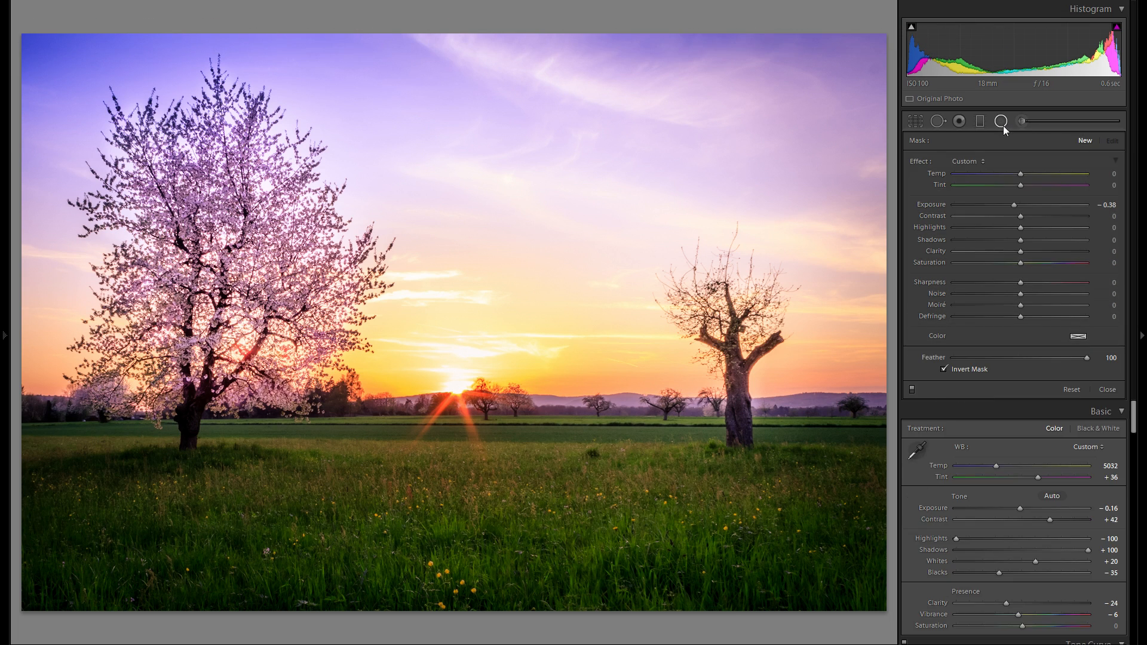
{"action": "double_click", "coordinate": [925, 204]}
{"action": "mouse_move", "coordinate": [557, 510]}
{"action": "left_mouse_down"}
{"action": "mouse_move", "coordinate": [564, 520]}
{"action": "mouse_move", "coordinate": [545, 540]}
{"action": "left_mouse_up"}
{"action": "left_click_drag", "start_coordinate": [487, 450], "coordinate": [544, 445]}
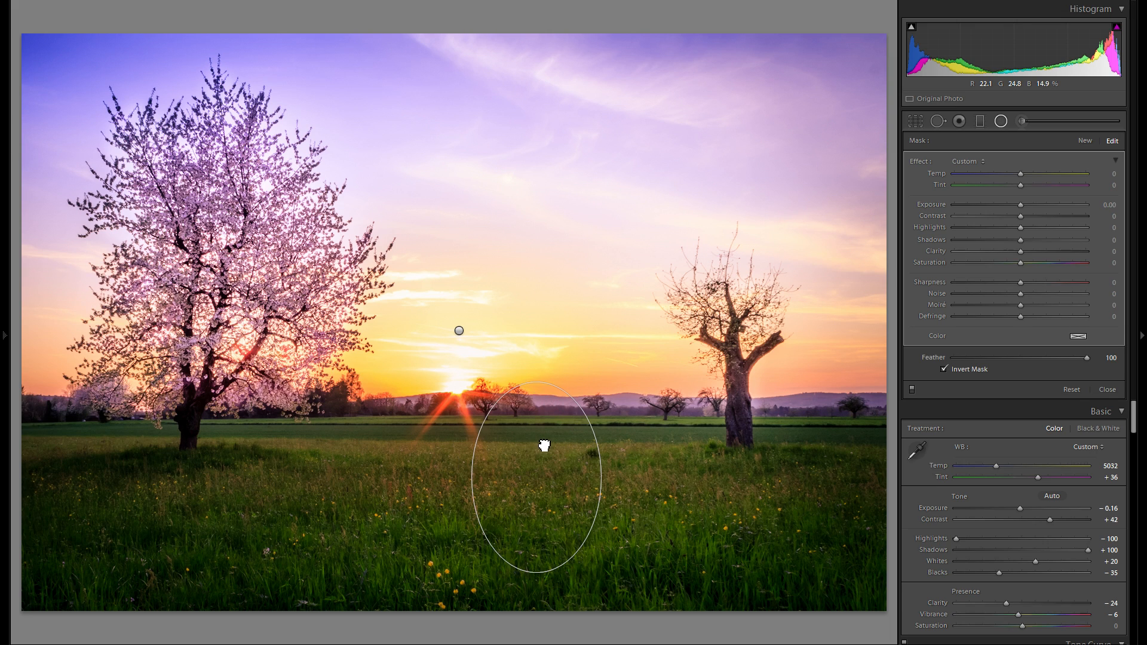
{"action": "left_click_drag", "start_coordinate": [1023, 205], "coordinate": [1027, 205]}
{"action": "mouse_move", "coordinate": [543, 471]}
{"action": "left_mouse_down"}
{"action": "mouse_move", "coordinate": [513, 491]}
{"action": "mouse_move", "coordinate": [526, 477]}
{"action": "left_mouse_up"}
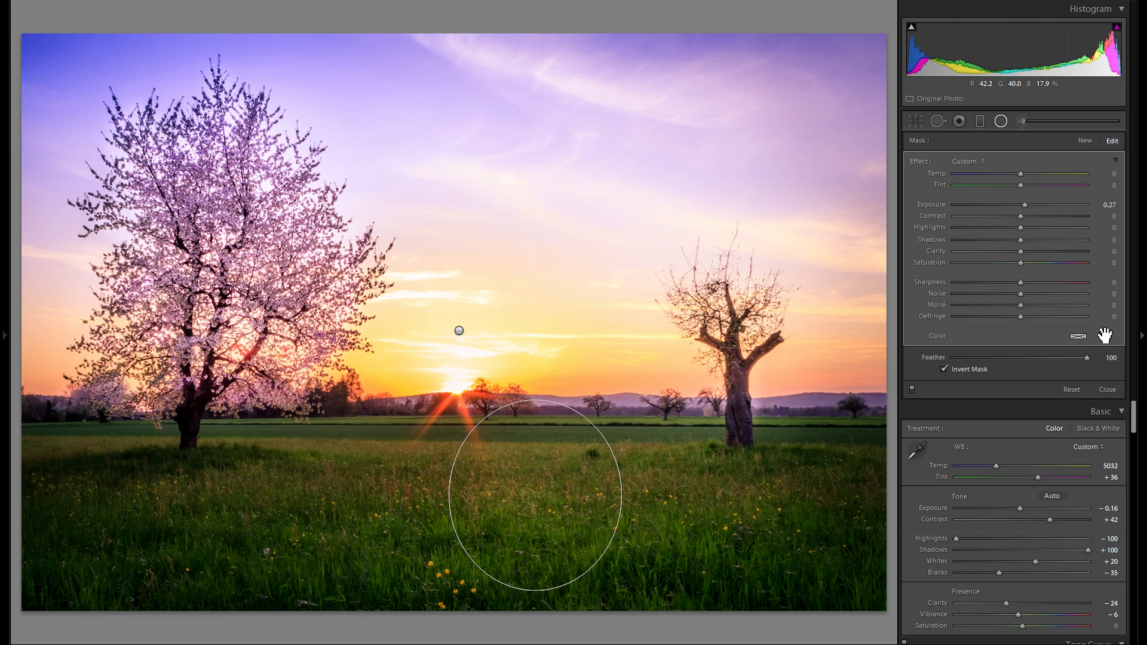
Step: Tint the radial filter warm orange with hue 31 and saturation 32, shift it slightly, and set its Exposure to 0.45
{"action": "left_click", "coordinate": [1078, 336]}
{"action": "left_click", "coordinate": [930, 374]}
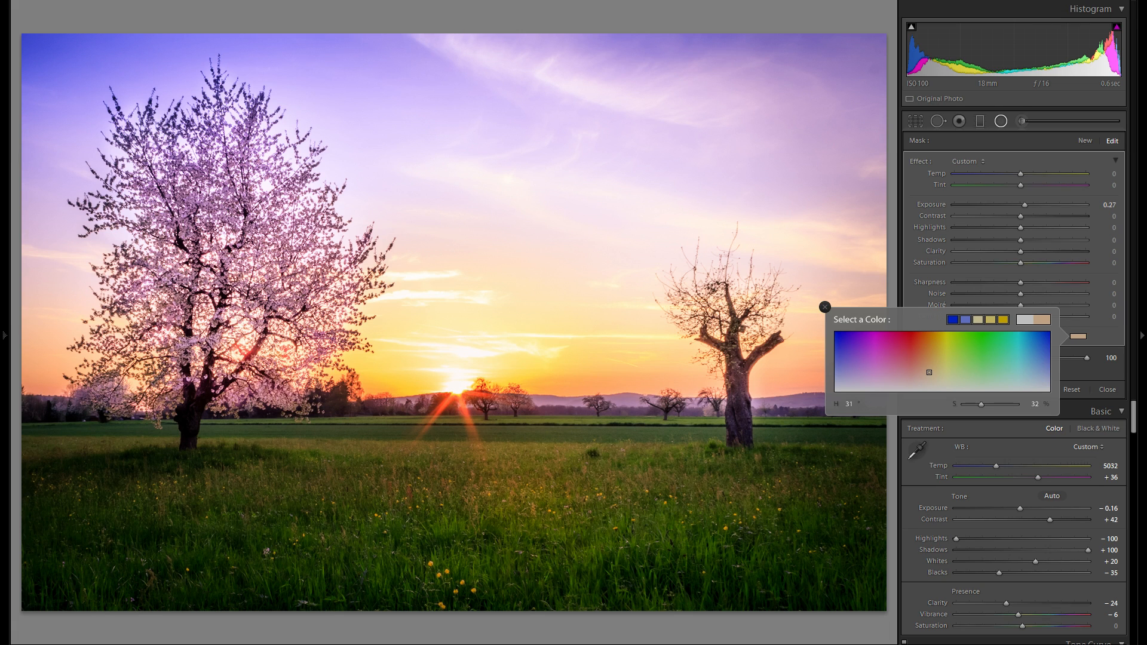
{"action": "left_click_drag", "start_coordinate": [536, 494], "coordinate": [548, 492]}
{"action": "left_click_drag", "start_coordinate": [1026, 206], "coordinate": [1028, 206]}
Step: Duplicate the radial filter four times and spread the copies across the meadow, below both trees and near the distant trees
{"action": "right_click", "coordinate": [595, 487]}
{"action": "left_click", "coordinate": [614, 493]}
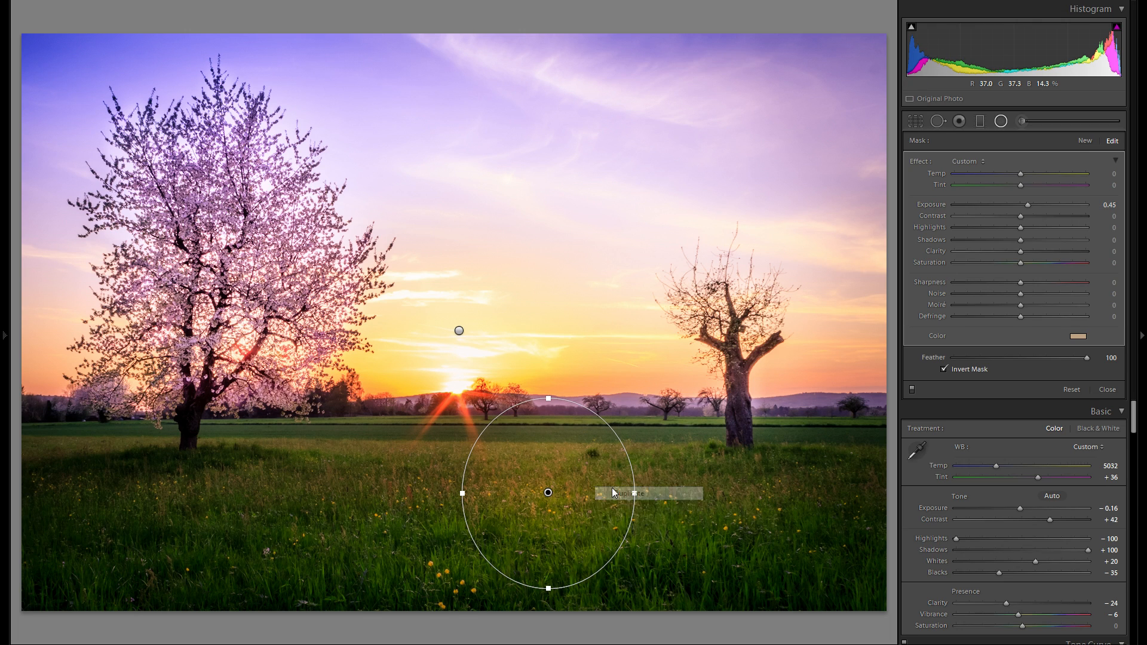
{"action": "left_click_drag", "start_coordinate": [589, 492], "coordinate": [408, 496]}
{"action": "right_click", "coordinate": [429, 491]}
{"action": "left_click", "coordinate": [459, 499]}
{"action": "left_click_drag", "start_coordinate": [404, 494], "coordinate": [884, 464]}
{"action": "left_click_drag", "start_coordinate": [829, 453], "coordinate": [190, 507]}
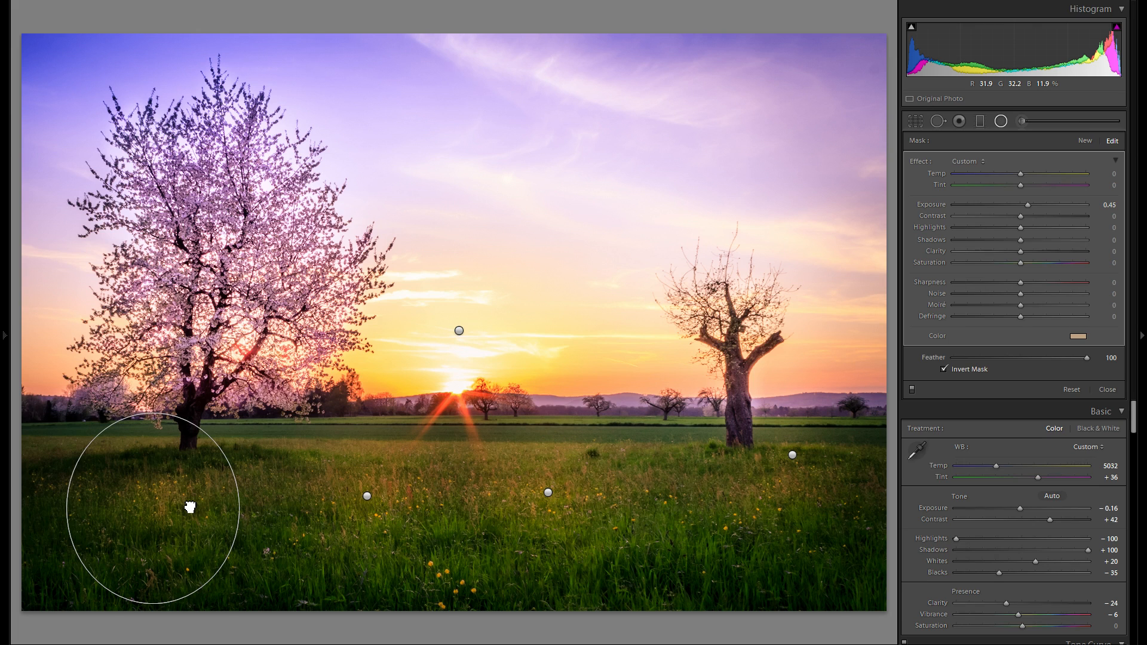
{"action": "right_click", "coordinate": [223, 508]}
{"action": "left_click", "coordinate": [251, 519]}
{"action": "left_click_drag", "start_coordinate": [322, 442], "coordinate": [650, 420]}
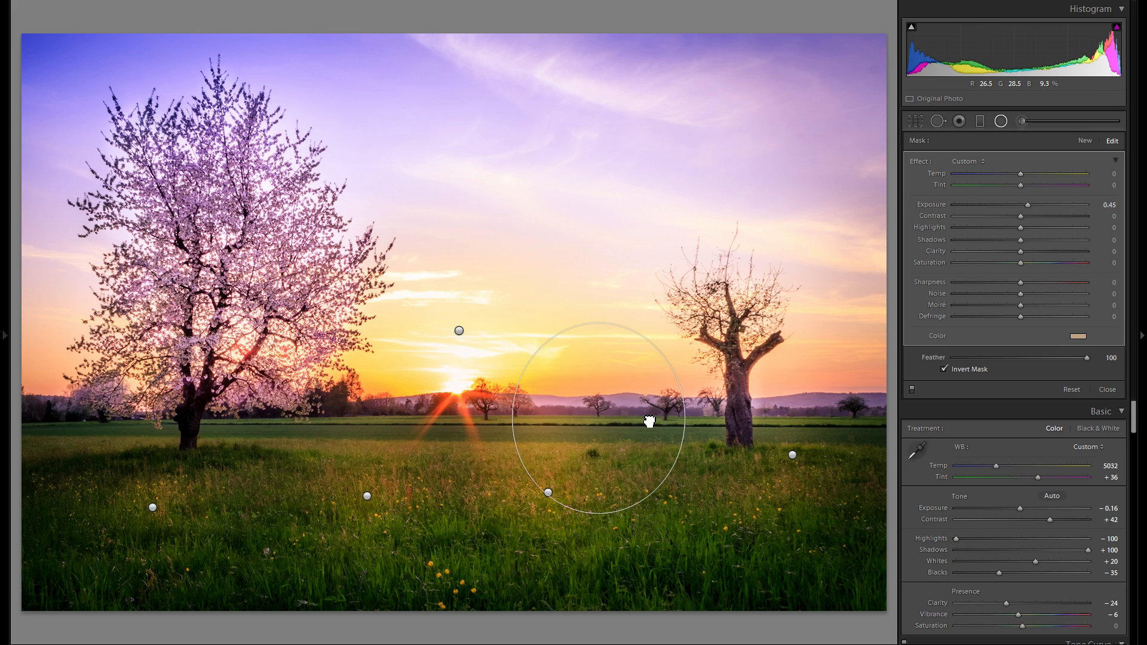
{"action": "left_click_drag", "start_coordinate": [599, 512], "coordinate": [664, 424]}
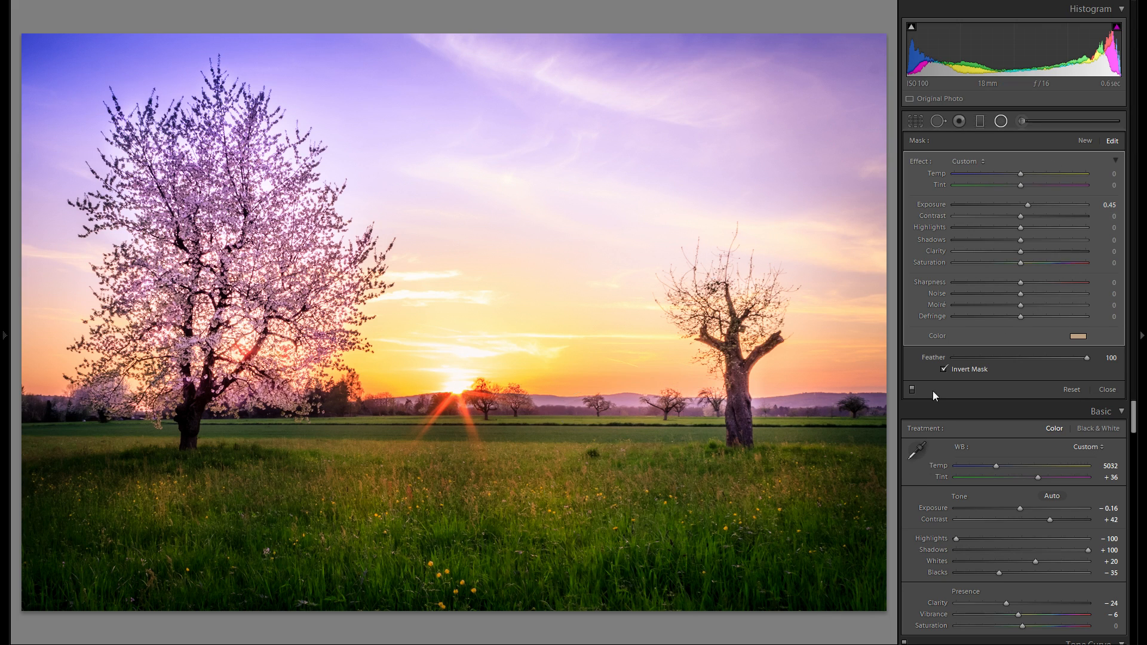
Step: Compare the photo with the radial filters off and on, and the original import state with the latest history state
{"action": "left_click", "coordinate": [911, 390]}
{"action": "left_click", "coordinate": [912, 389]}
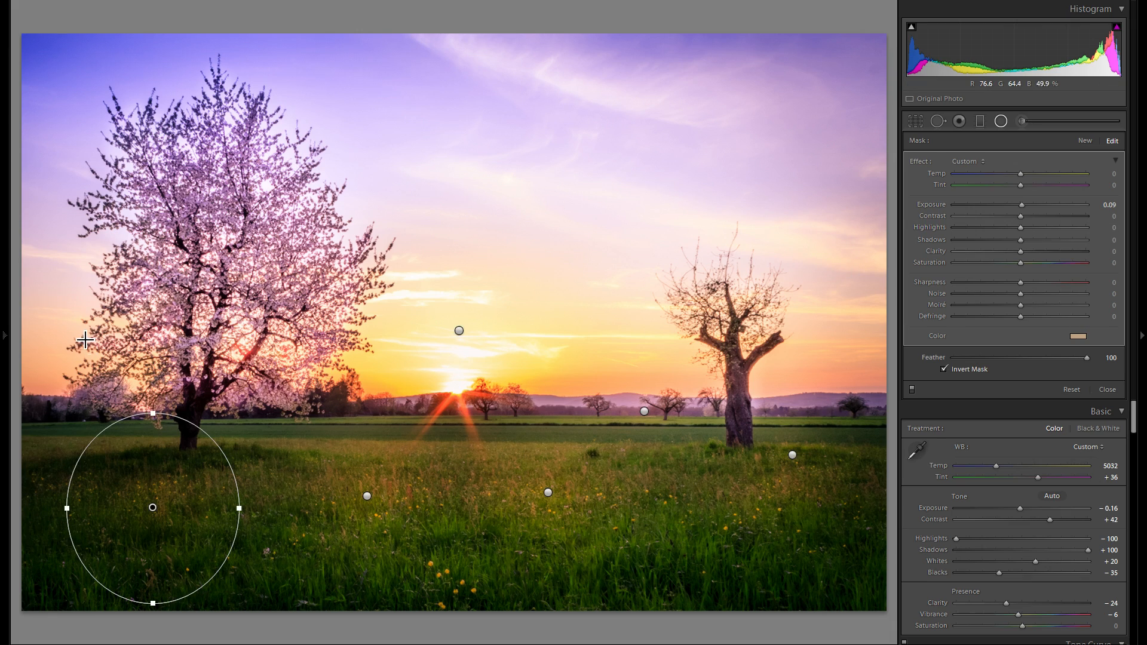
{"action": "left_click", "coordinate": [4, 335]}
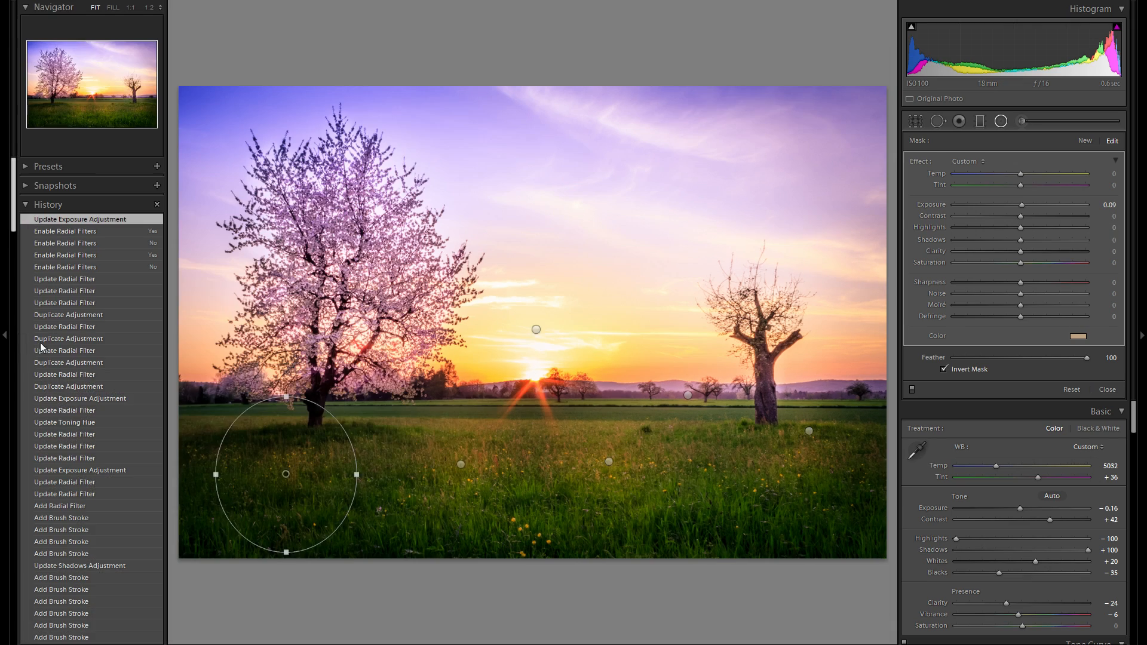
{"action": "scroll", "coordinate": [98, 378], "scroll_direction": "down", "scroll_amount": 10}
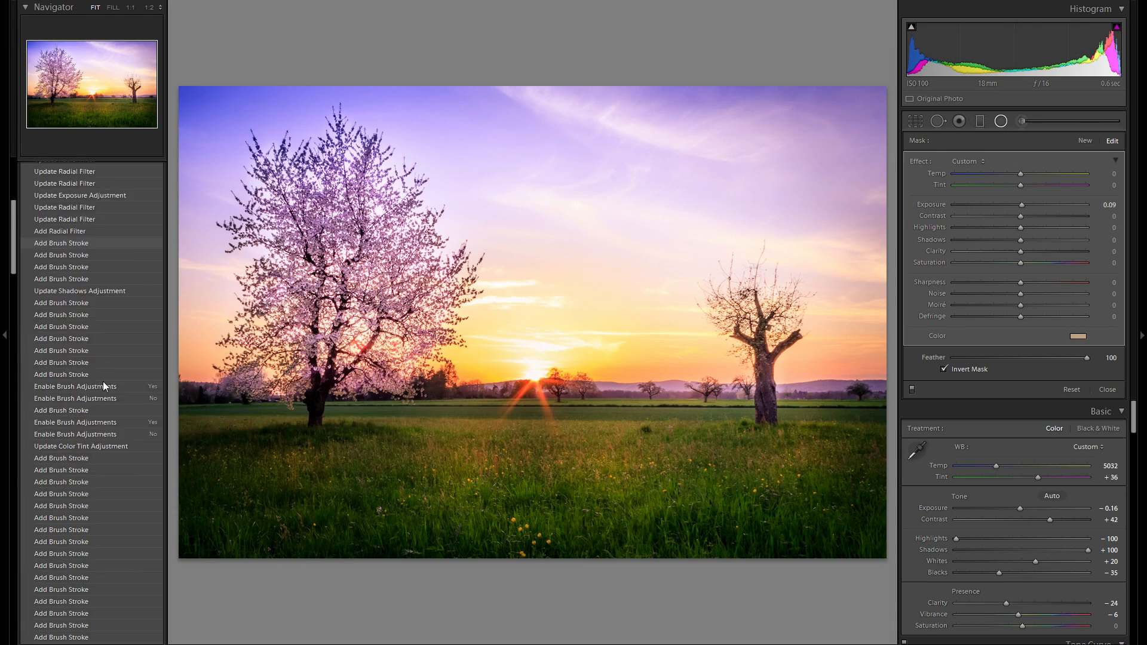
{"action": "scroll", "coordinate": [104, 460], "scroll_direction": "down", "scroll_amount": 10}
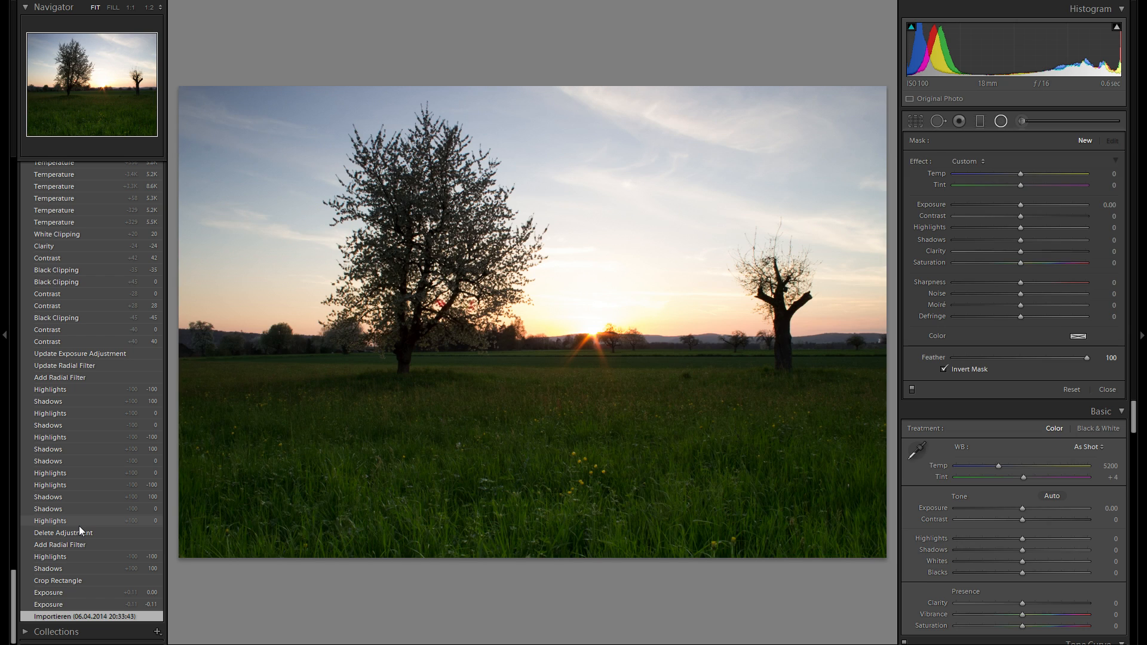
{"action": "scroll", "coordinate": [99, 442], "scroll_direction": "up", "scroll_amount": 10}
{"action": "scroll", "coordinate": [95, 439], "scroll_direction": "up", "scroll_amount": 20}
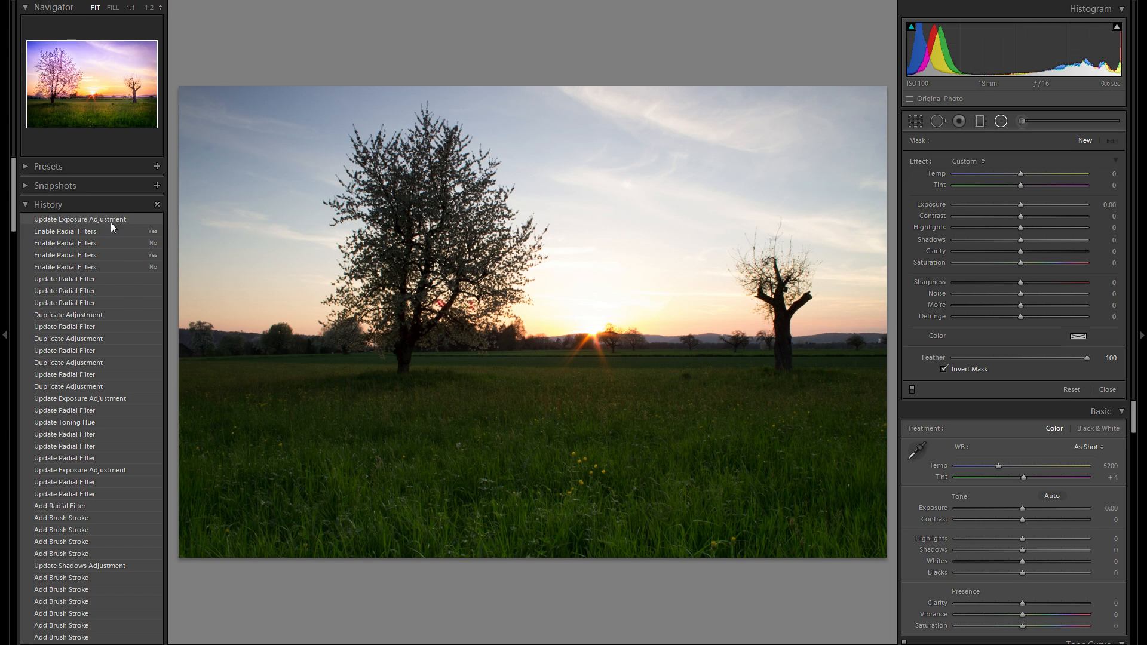
{"action": "left_click", "coordinate": [110, 223]}
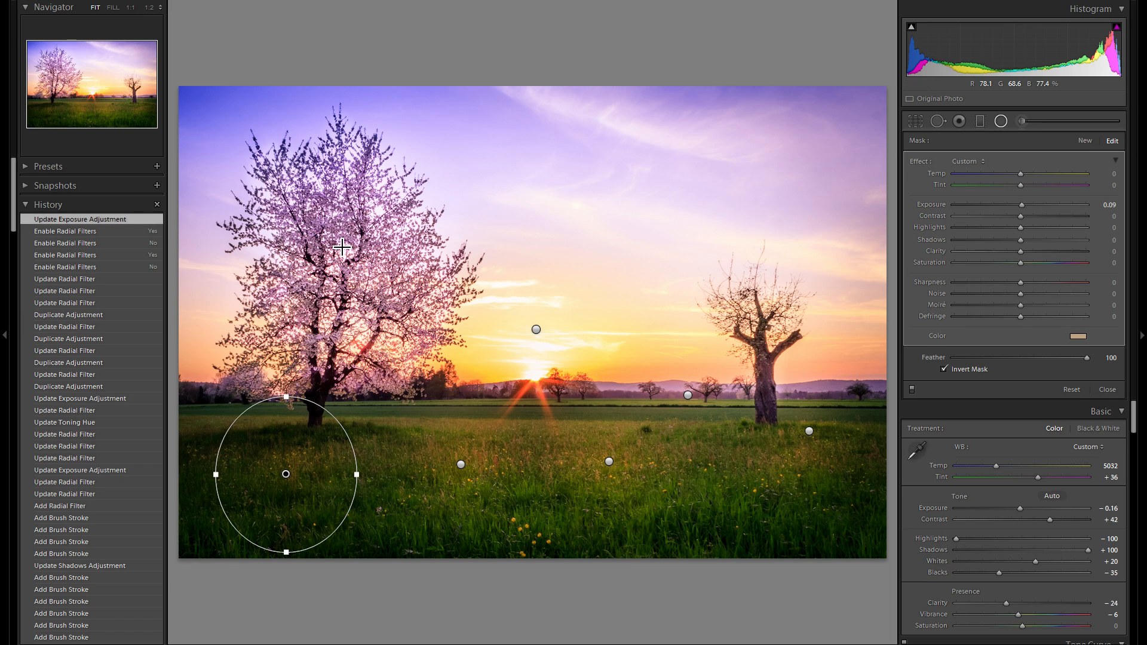
{"action": "left_click", "coordinate": [5, 230]}
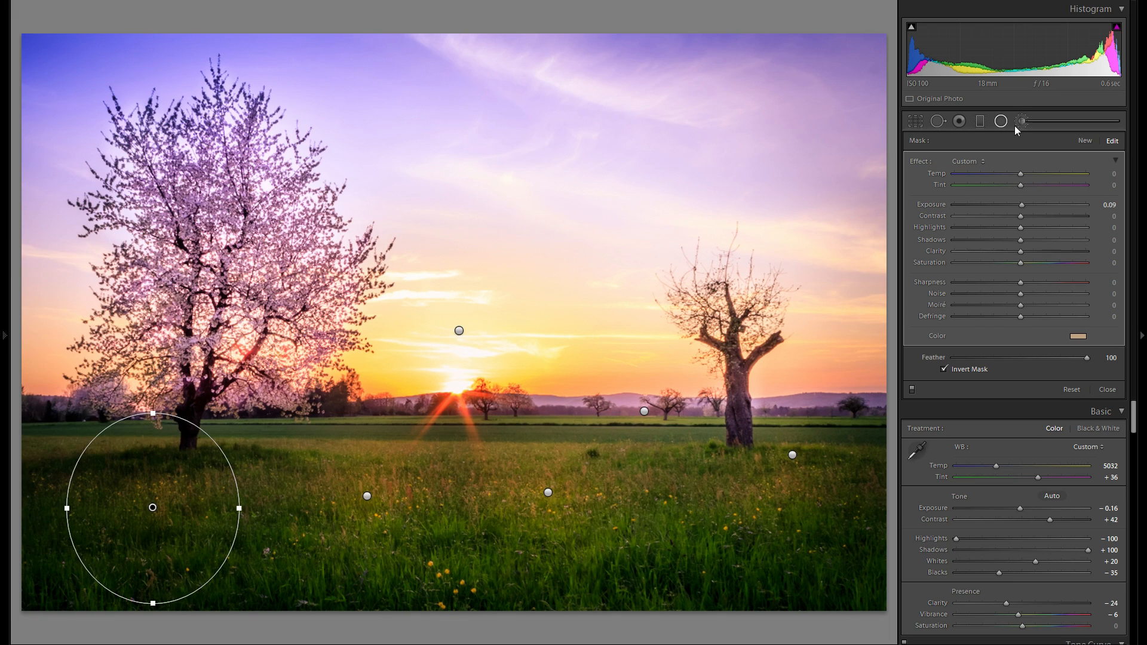
Step: Switch to the Adjustment Brush and close it to return to the global settings
{"action": "key", "text": "k"}
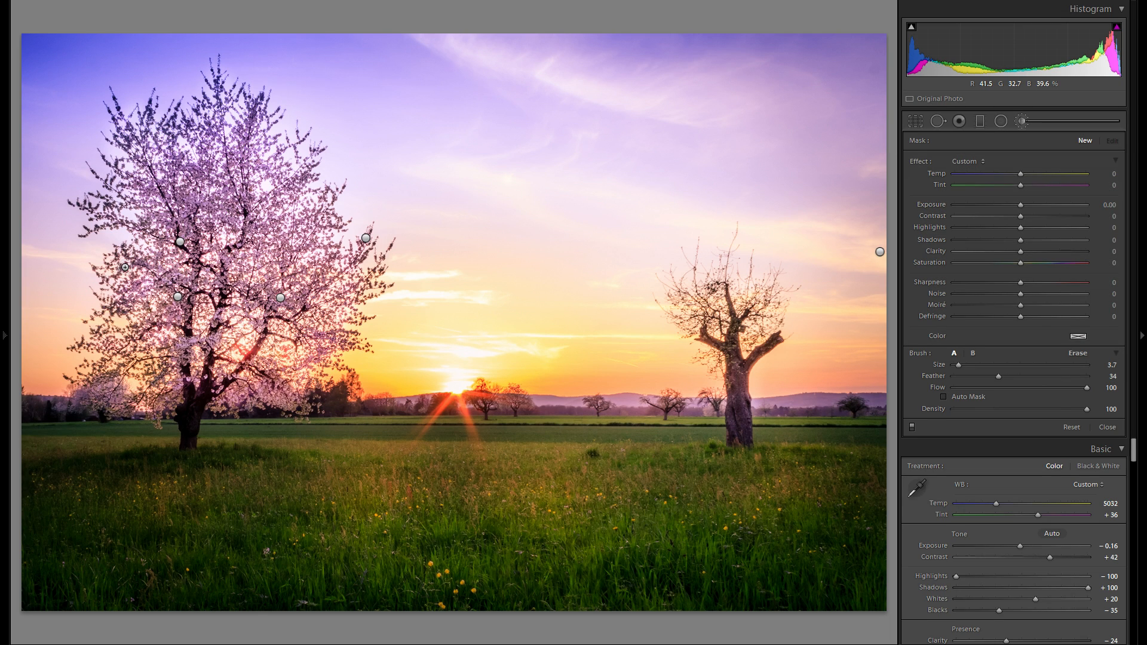
{"action": "left_click", "coordinate": [1023, 121]}
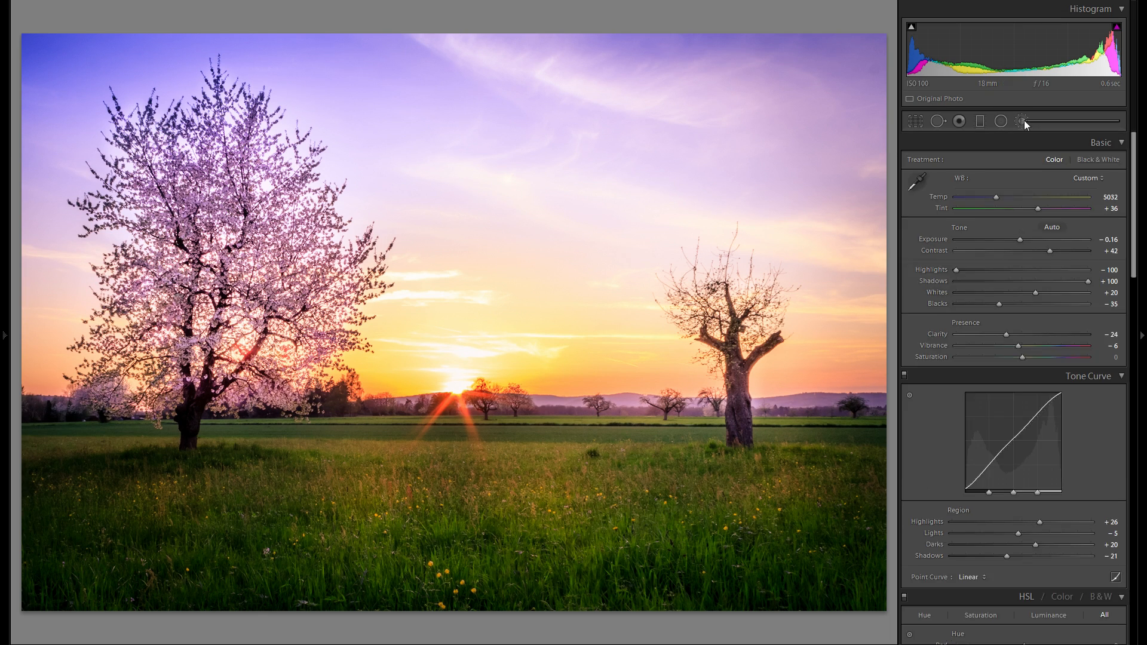